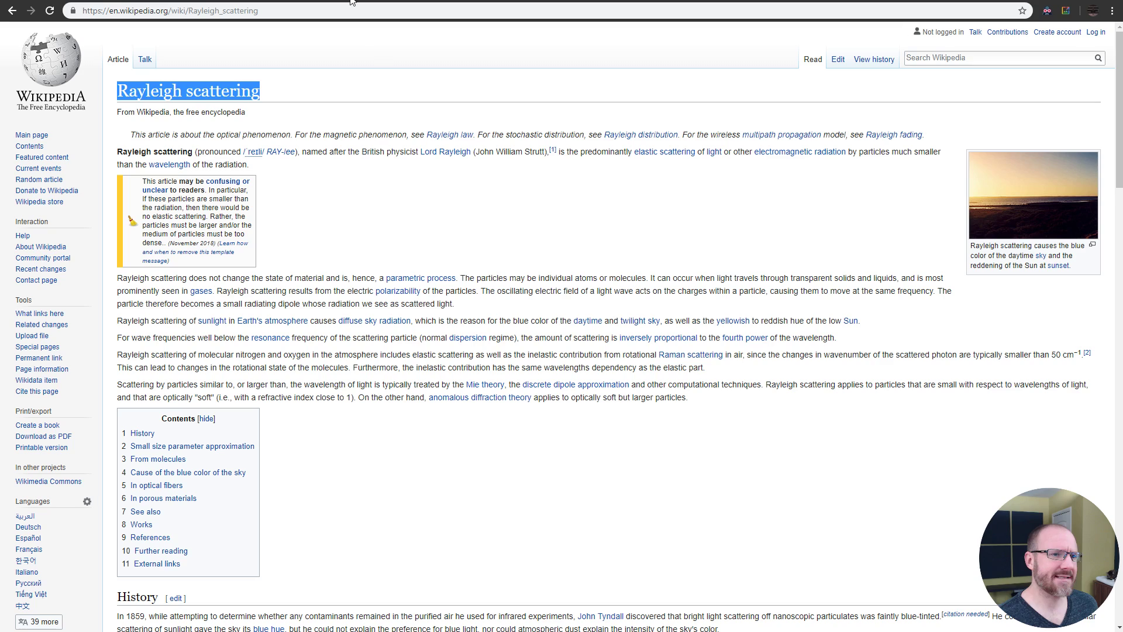
# Step: Highlight the Rayleigh scattering article title, then scroll down the article toward the opalescent glass photo
pyautogui.click(294, 229)
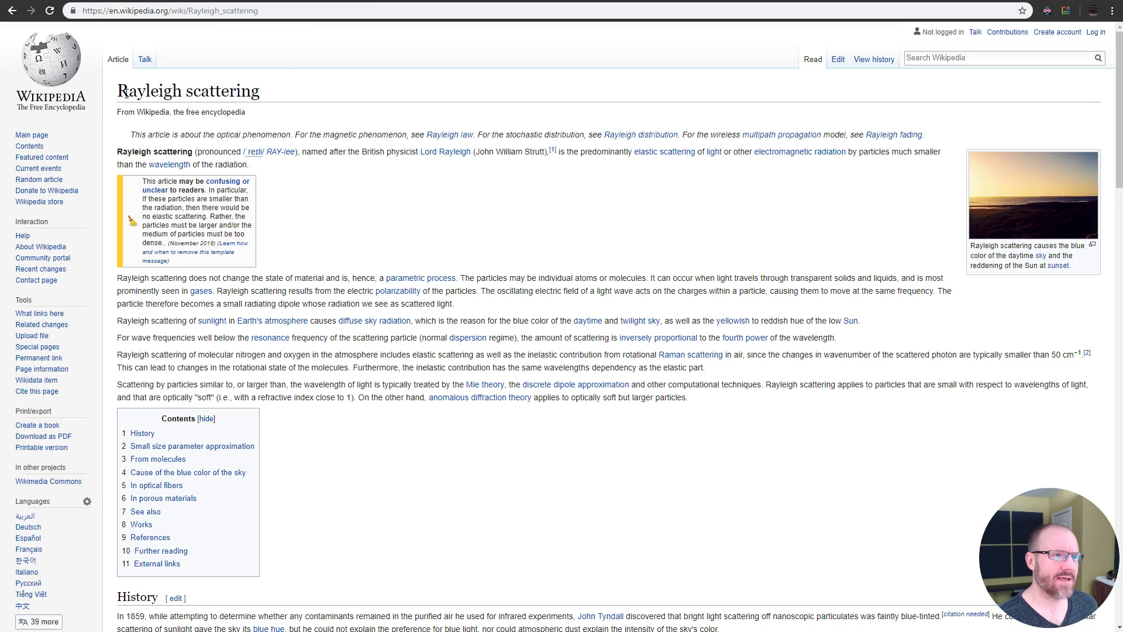
pyautogui.moveTo(119, 87); pyautogui.dragTo(299, 94)
pyautogui.click(300, 187)
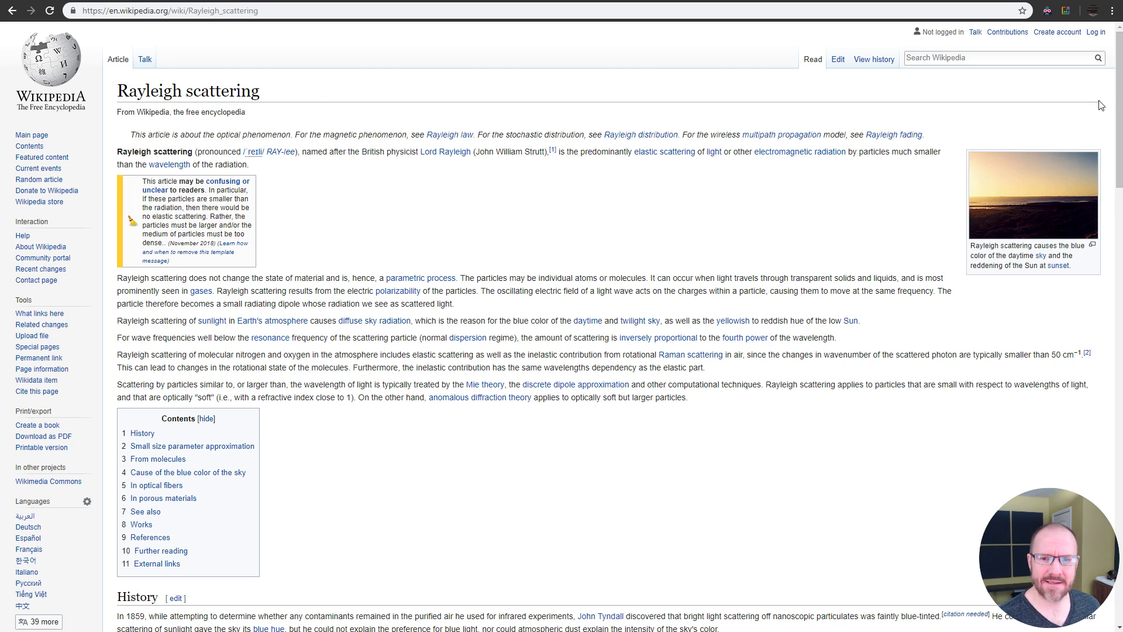
pyautogui.scroll(-9, 333, 135)
pyautogui.scroll(-10, 1063, 367)
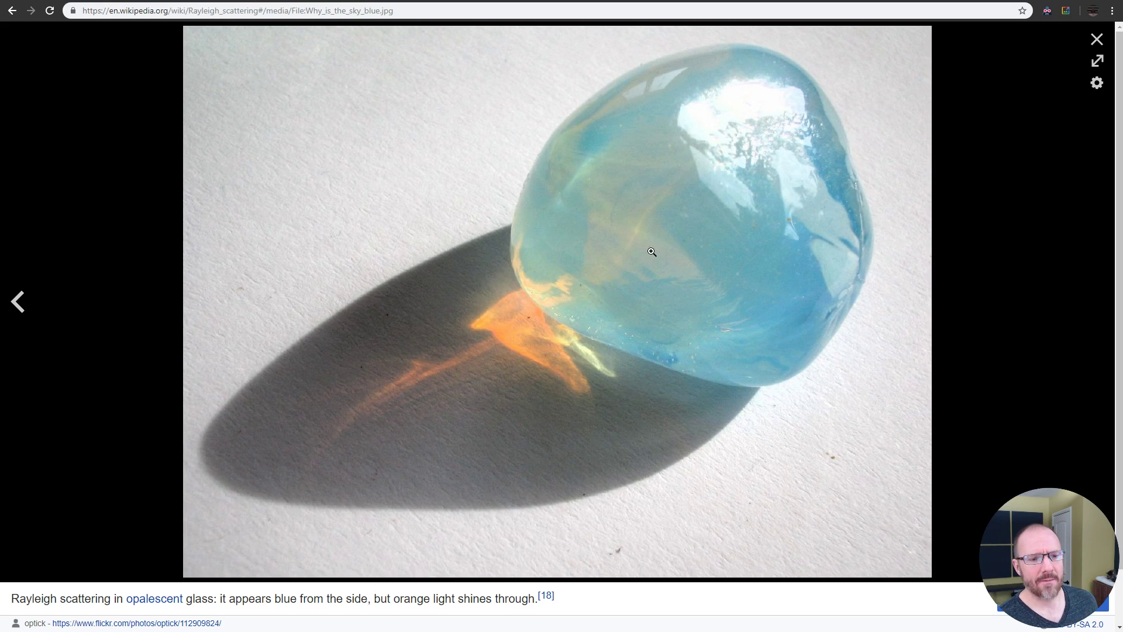
# Step: Go back to the mars atmosphere image results, then switch to the Mars Map image results
pyautogui.hotkey('ctrl', 'Tab')
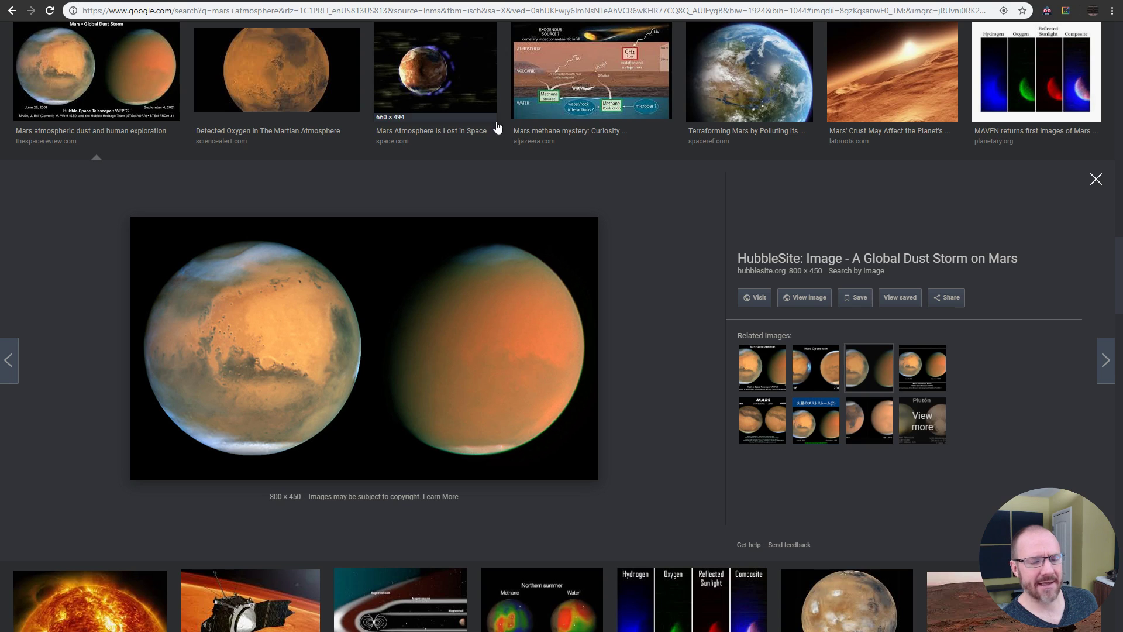
pyautogui.scroll(-6, 1119, 269)
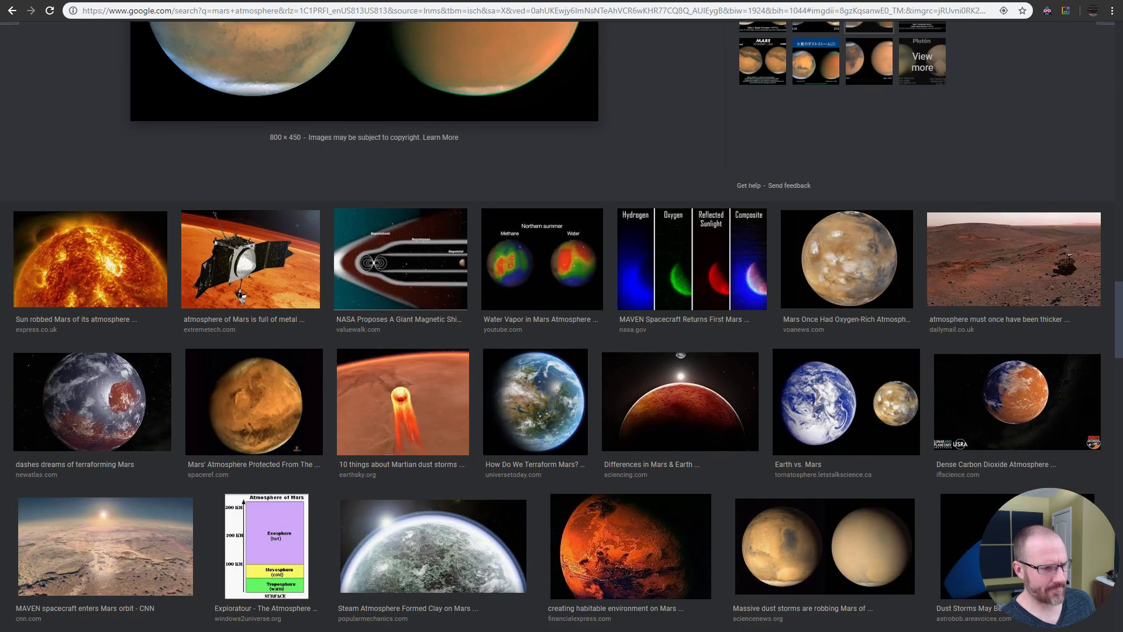
pyautogui.scroll(15, 1018, 176)
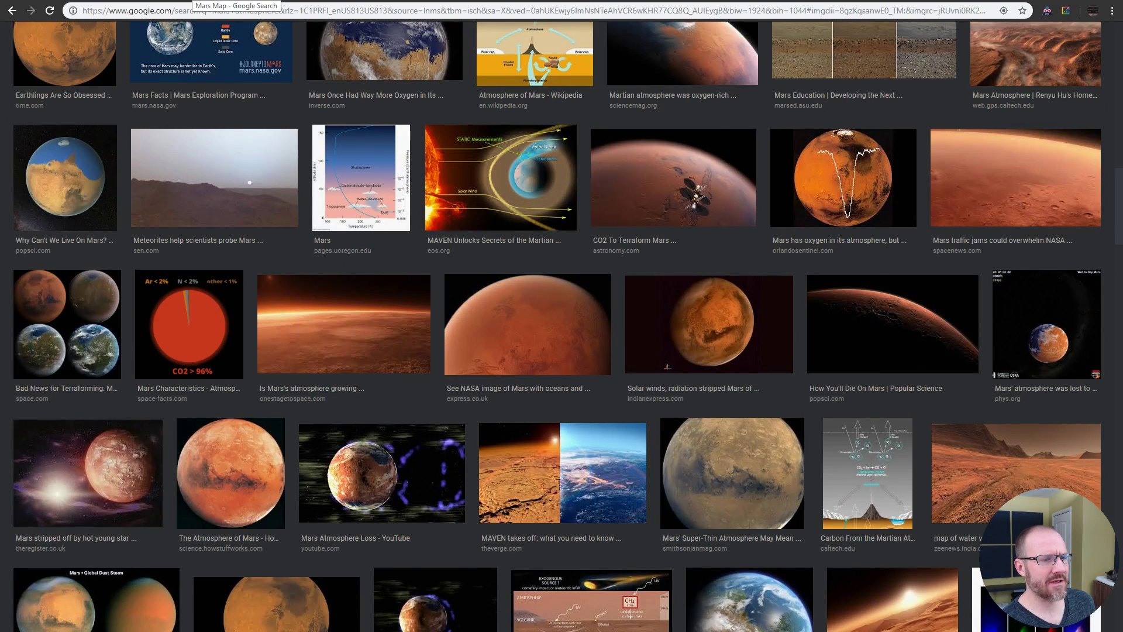
pyautogui.click(193, 0)
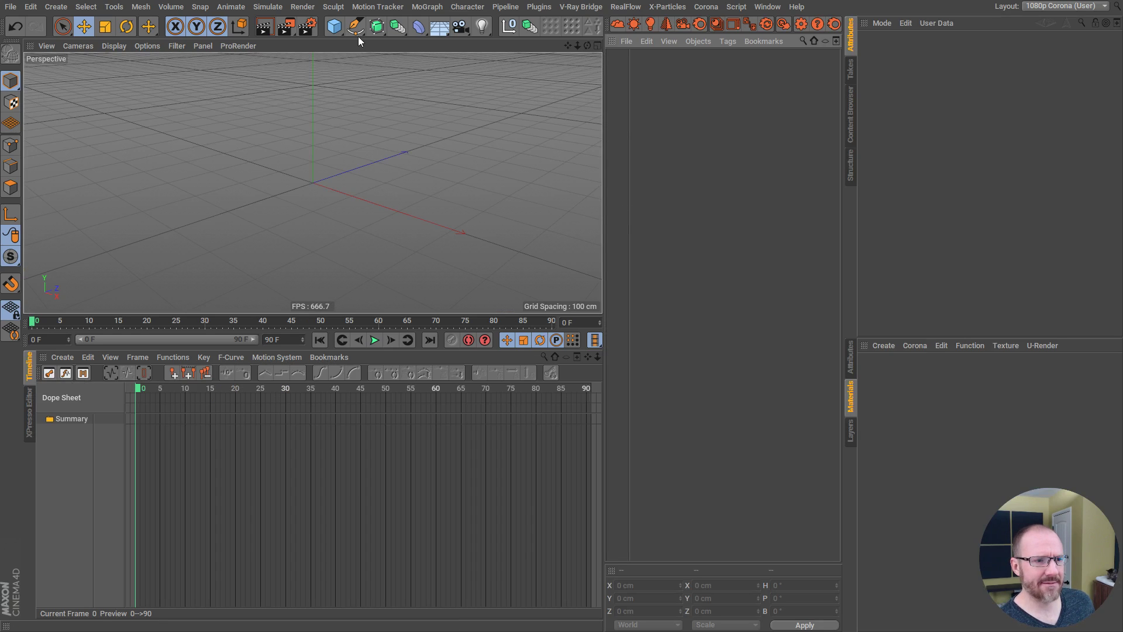
# Step: Add a sphere with 128 segments, Render Perfect off and a 200 cm radius
pyautogui.click(335, 26)
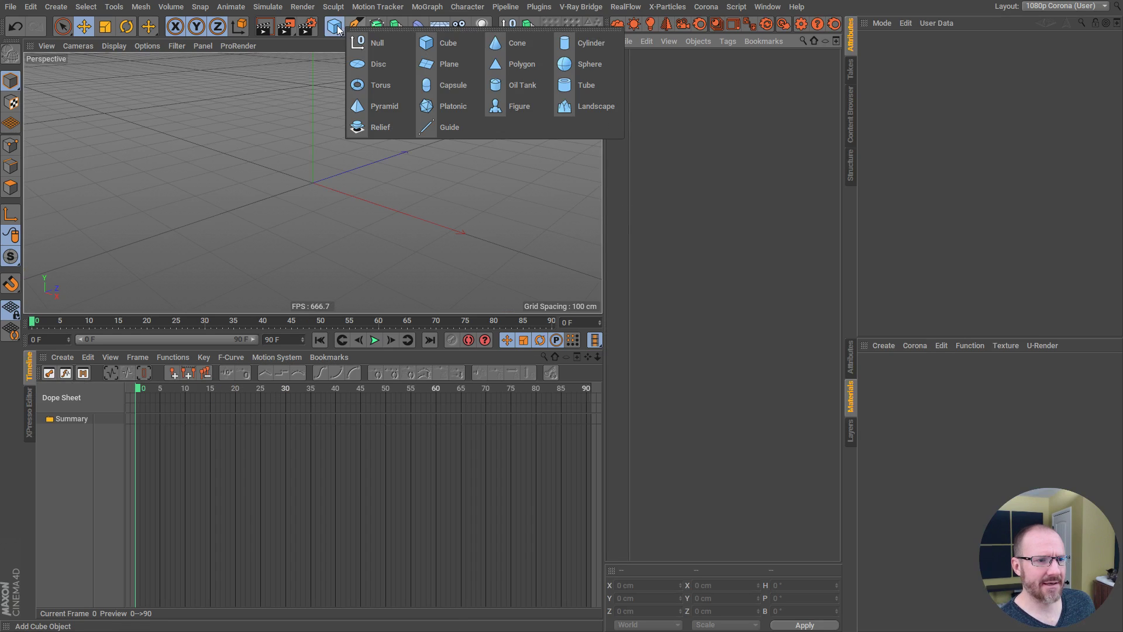
pyautogui.click(594, 68)
pyautogui.doubleClick(948, 92)
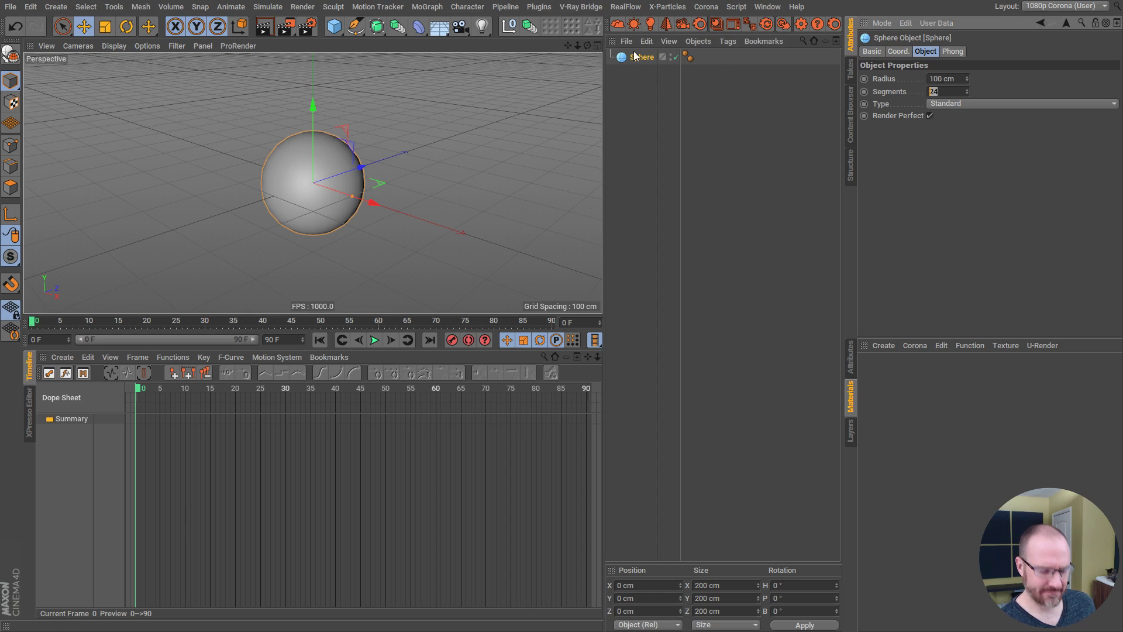
pyautogui.write('128')
pyautogui.press('Return')
pyautogui.click(931, 115)
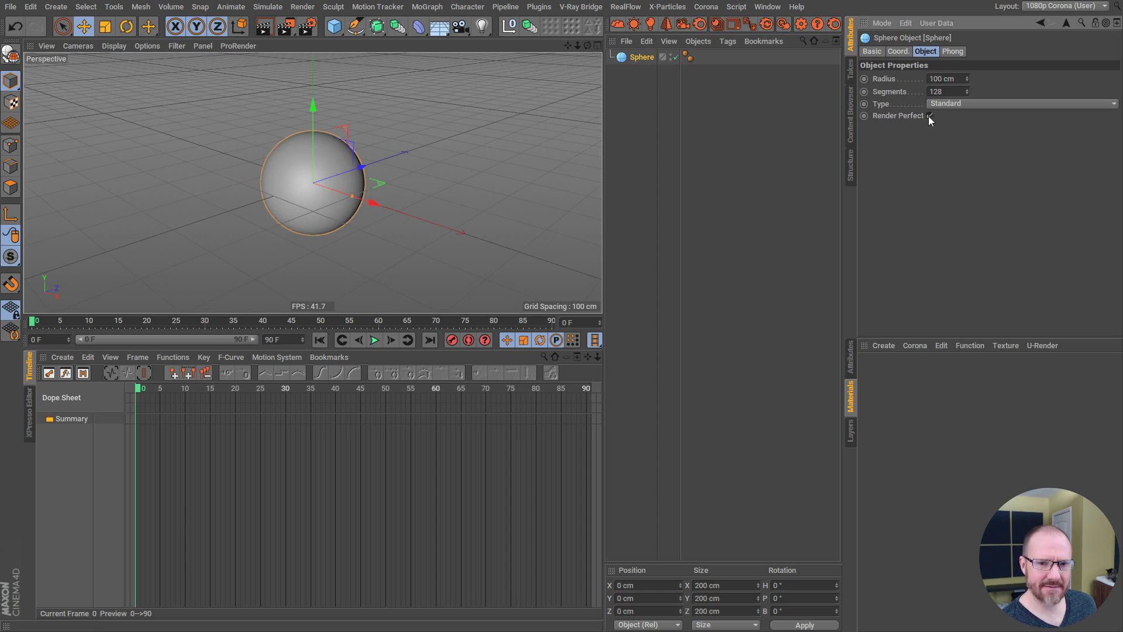
pyautogui.click(662, 92)
pyautogui.click(642, 57)
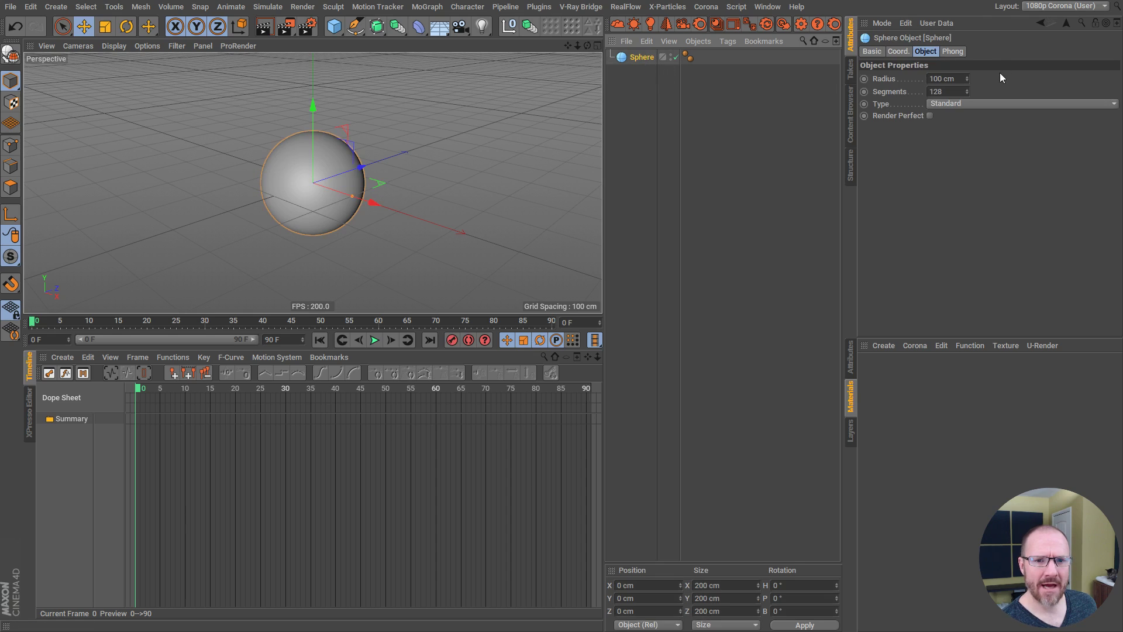
pyautogui.doubleClick(955, 80)
pyautogui.write('200')
pyautogui.press('Return')
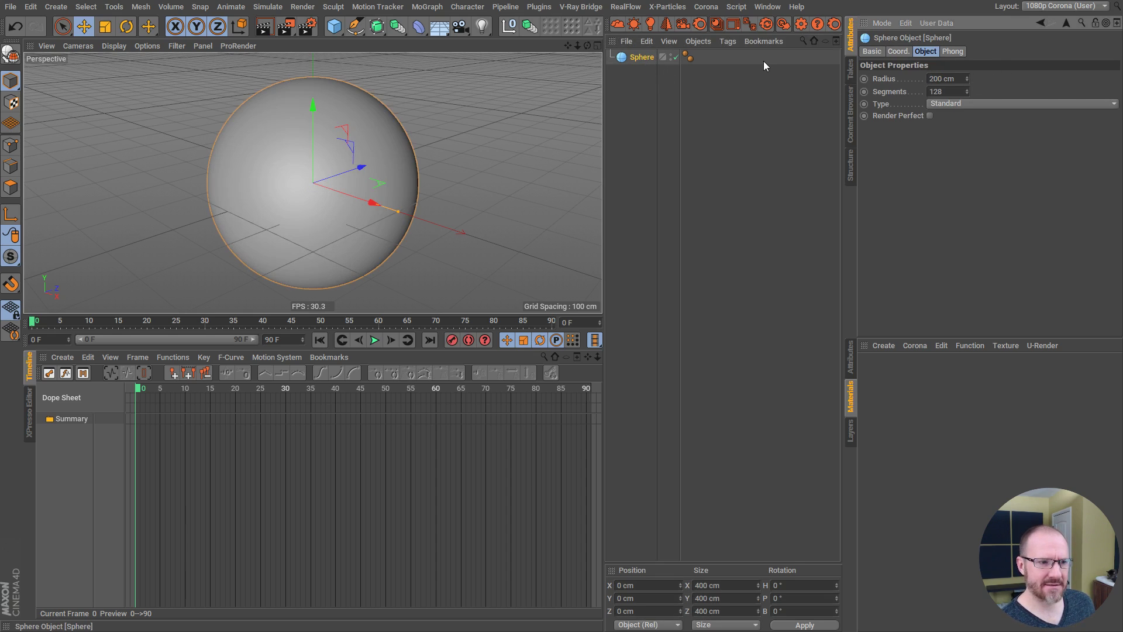
pyautogui.click(624, 107)
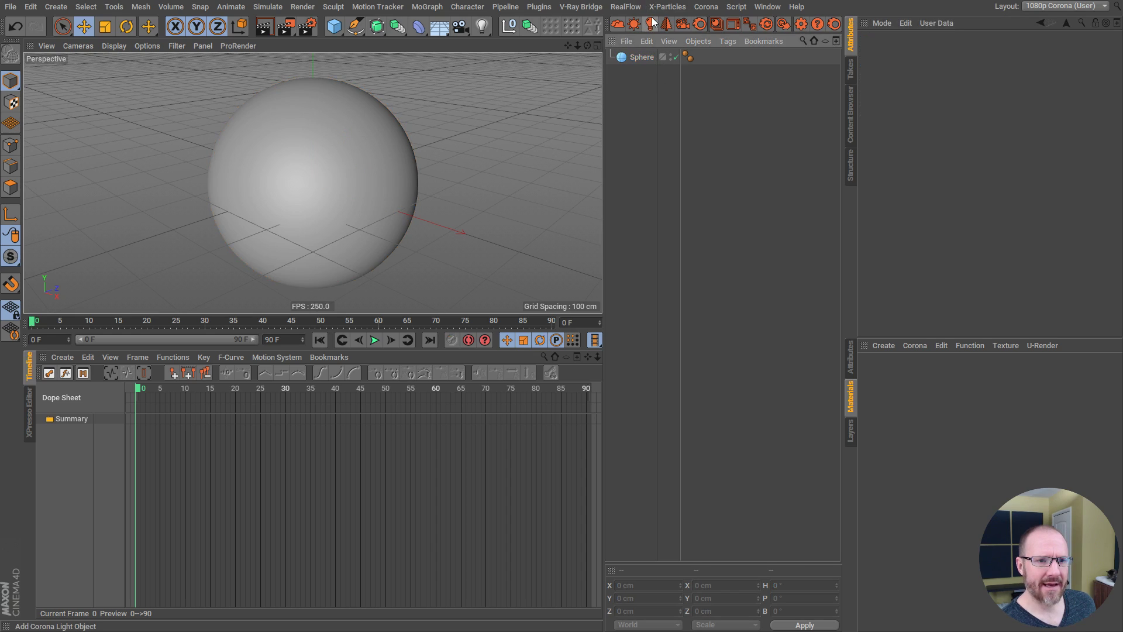
# Step: Add a Corona light and name it Sun
pyautogui.click(652, 23)
pyautogui.doubleClick(650, 55)
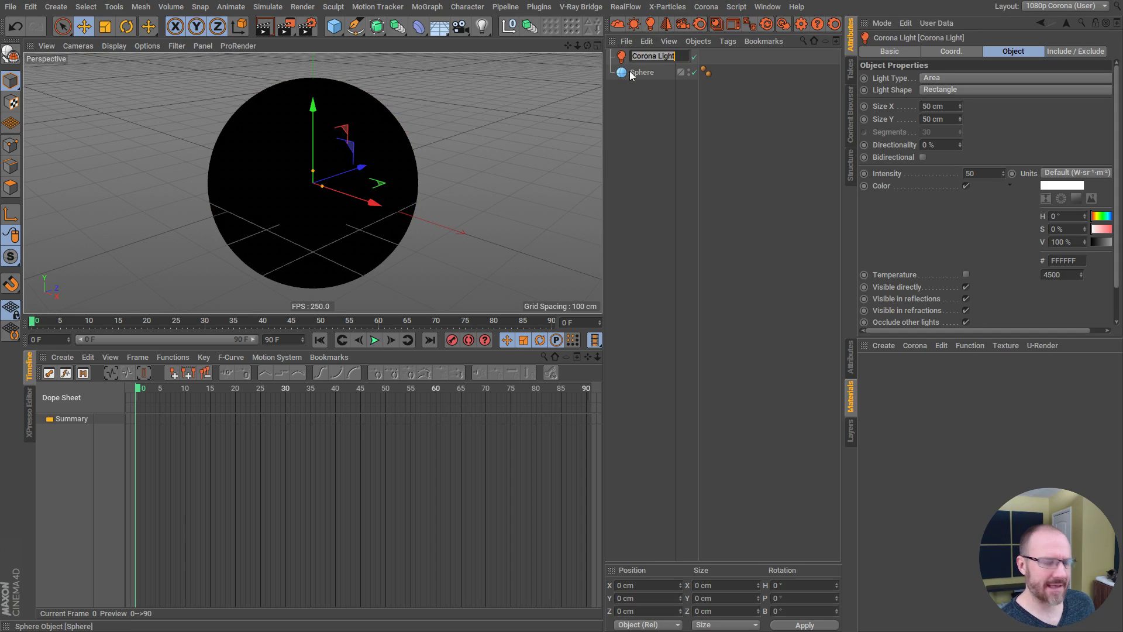
pyautogui.press('BackSpace')
pyautogui.write('Sun')
pyautogui.press('Return')
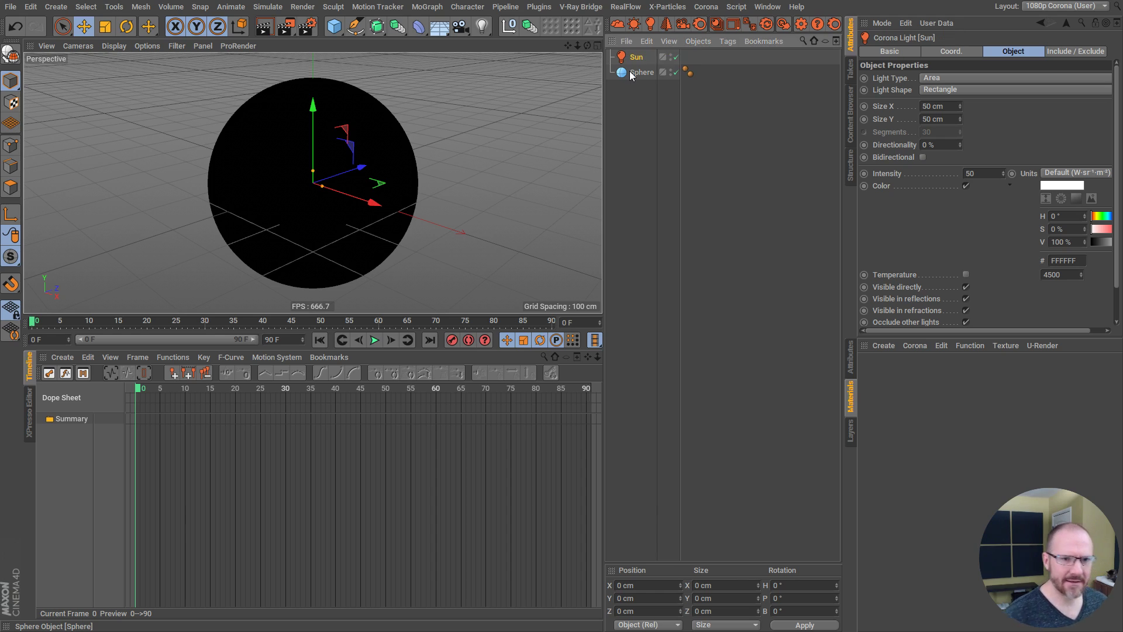
# Step: Keep the Sun as an Area light, make its shape Circle and set directionality to 75%
pyautogui.click(943, 78)
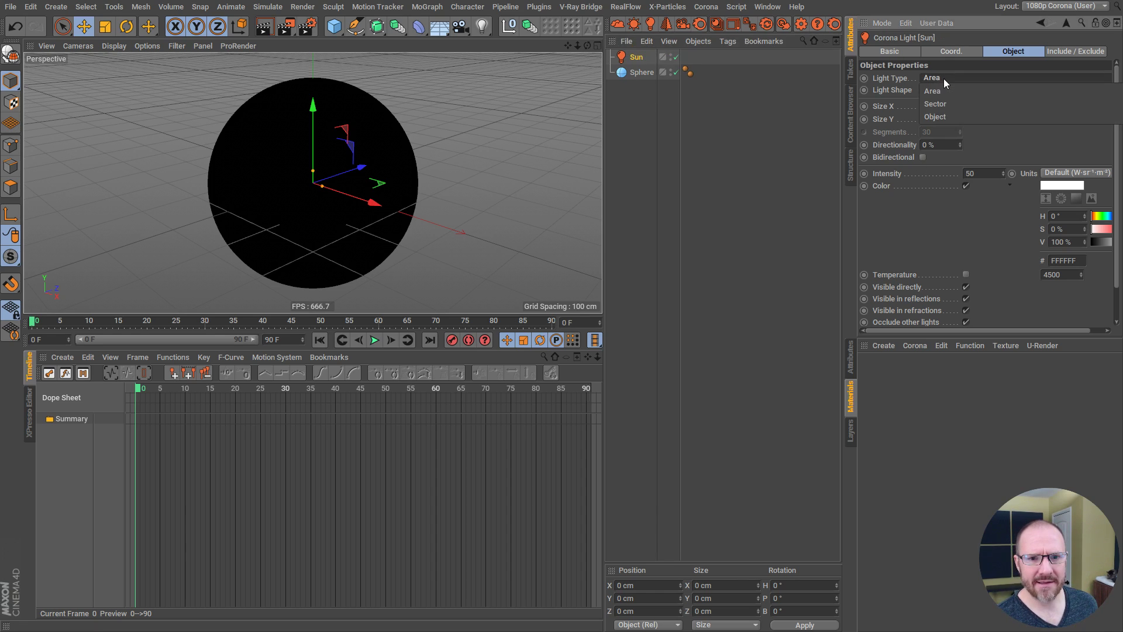
pyautogui.click(931, 89)
pyautogui.click(946, 94)
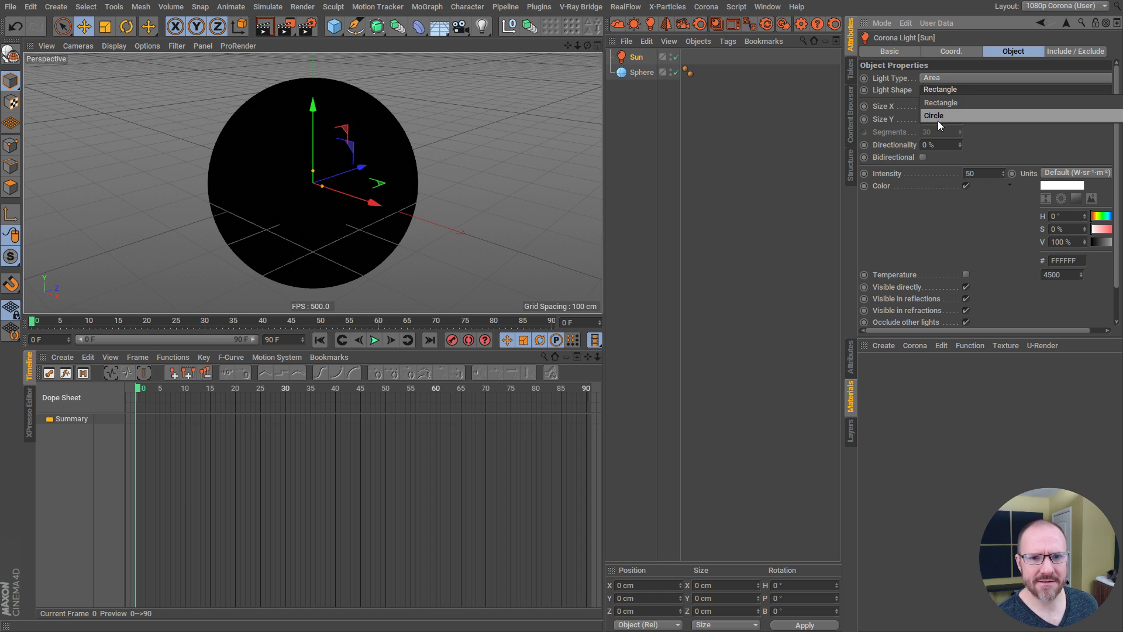
pyautogui.click(938, 121)
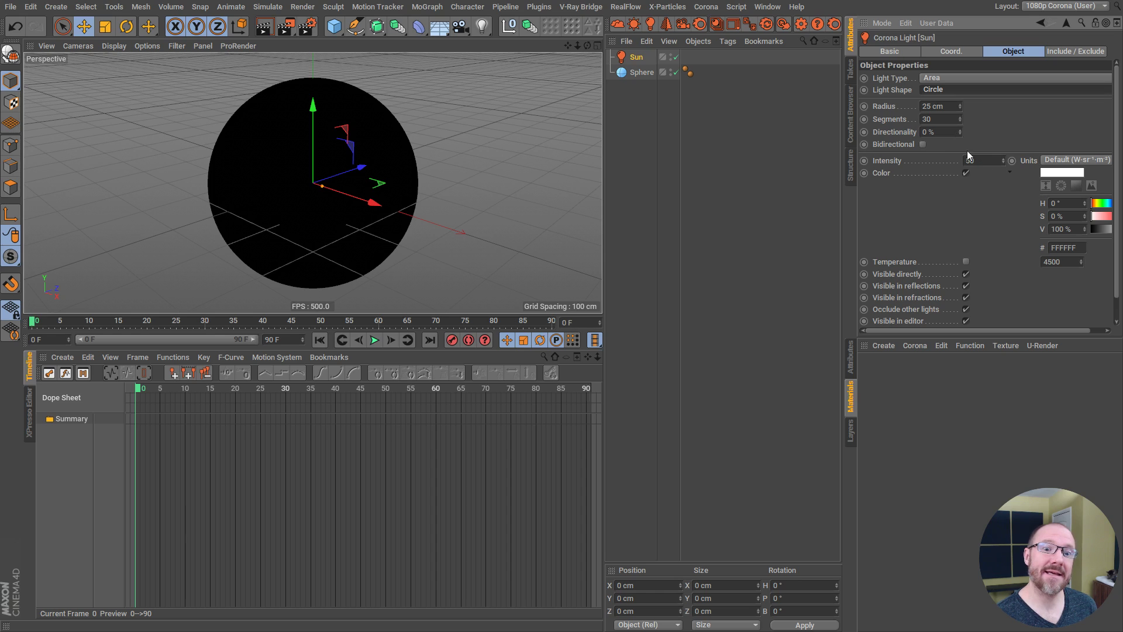
pyautogui.click(942, 131)
pyautogui.write('75')
pyautogui.press('Return')
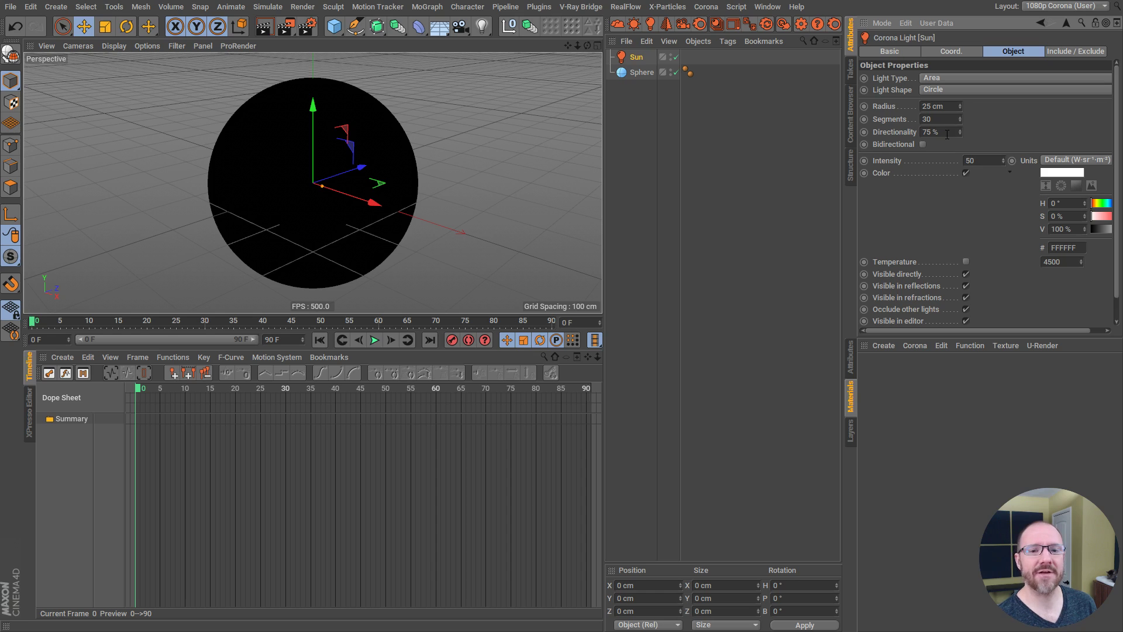
# Step: Move the Sun back to Z -200 so it lights the sphere, and lower the render window
pyautogui.moveTo(358, 169); pyautogui.dragTo(159, 238)
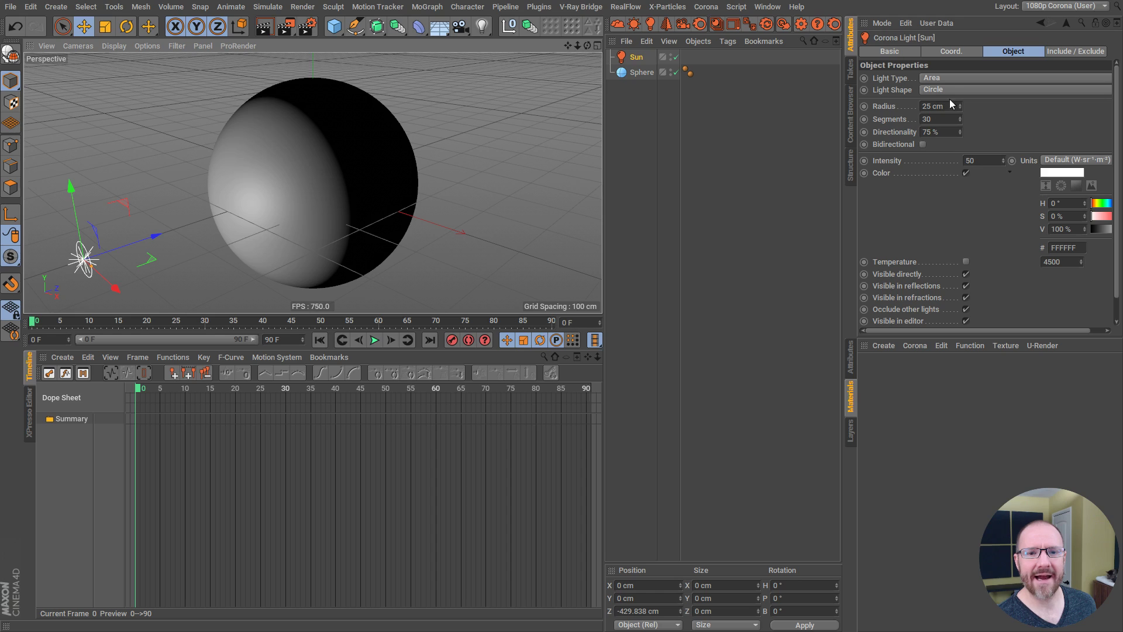
pyautogui.click(949, 51)
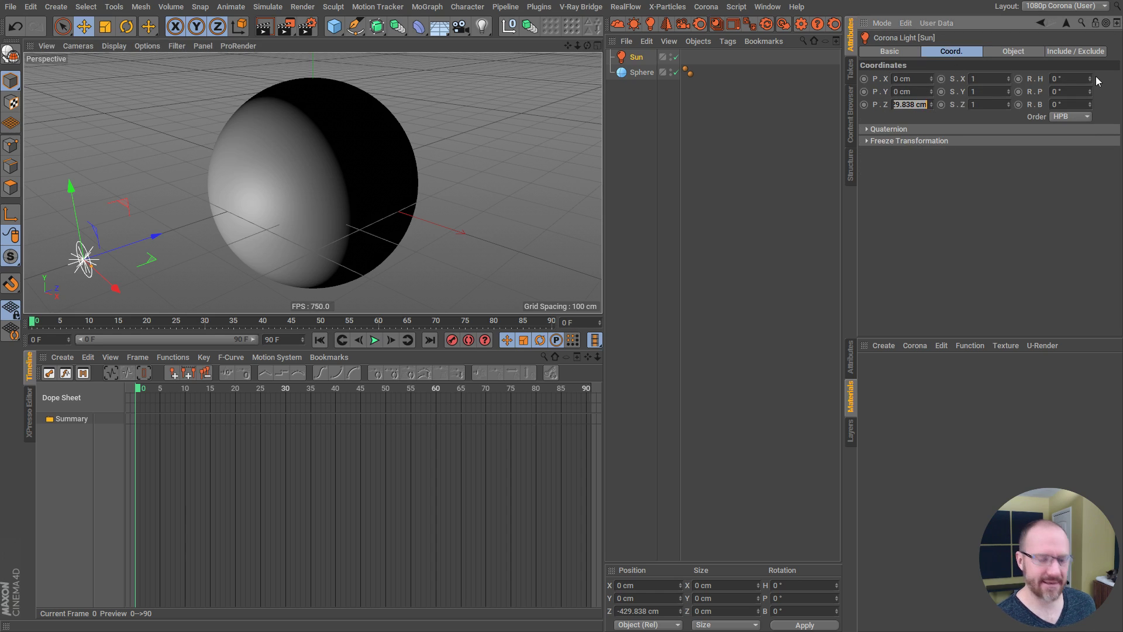
pyautogui.write('-1')
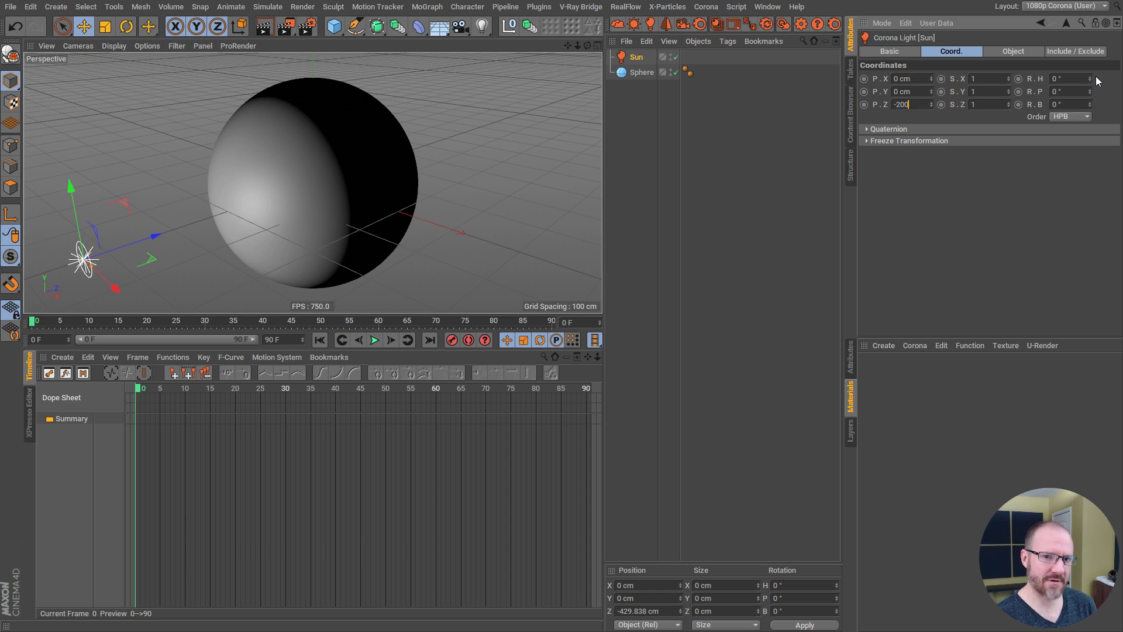
pyautogui.press('Return')
pyautogui.click(639, 119)
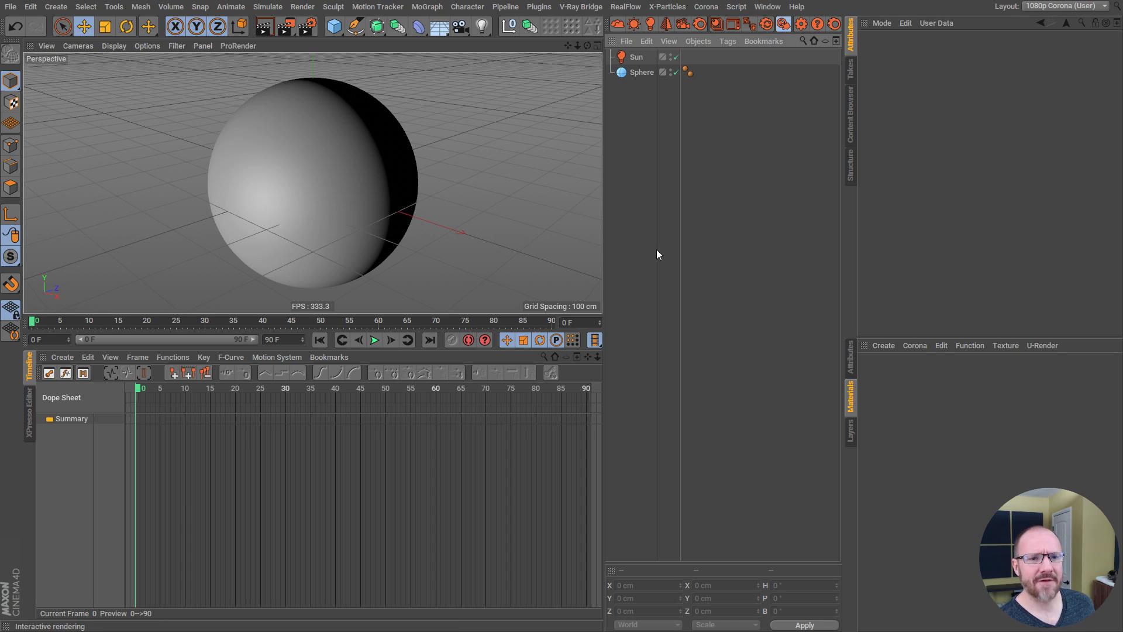
pyautogui.moveTo(494, 101); pyautogui.dragTo(501, 293)
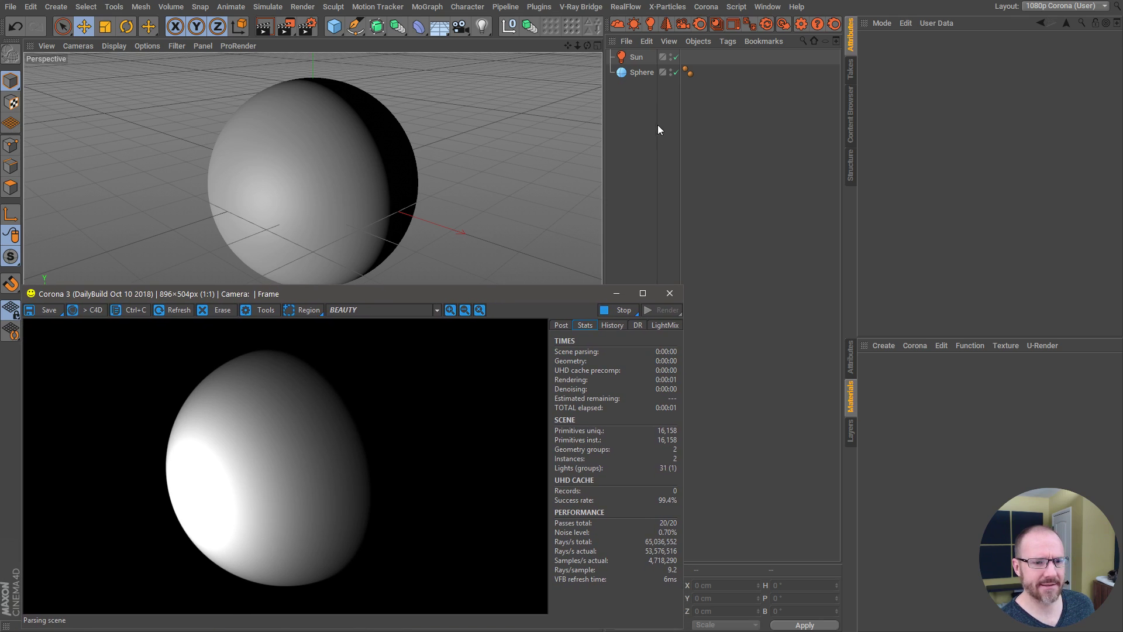
# Step: Set the Sun light's intensity to 15
pyautogui.click(636, 57)
pyautogui.click(1006, 52)
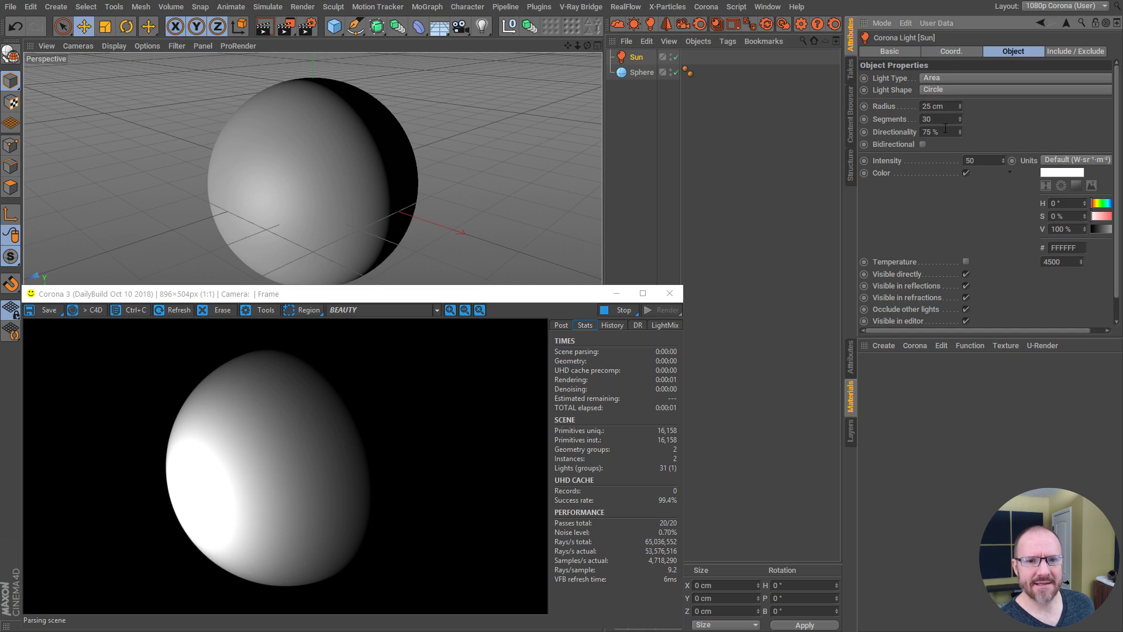
pyautogui.press('Return')
pyautogui.write('15')
pyautogui.press('Return')
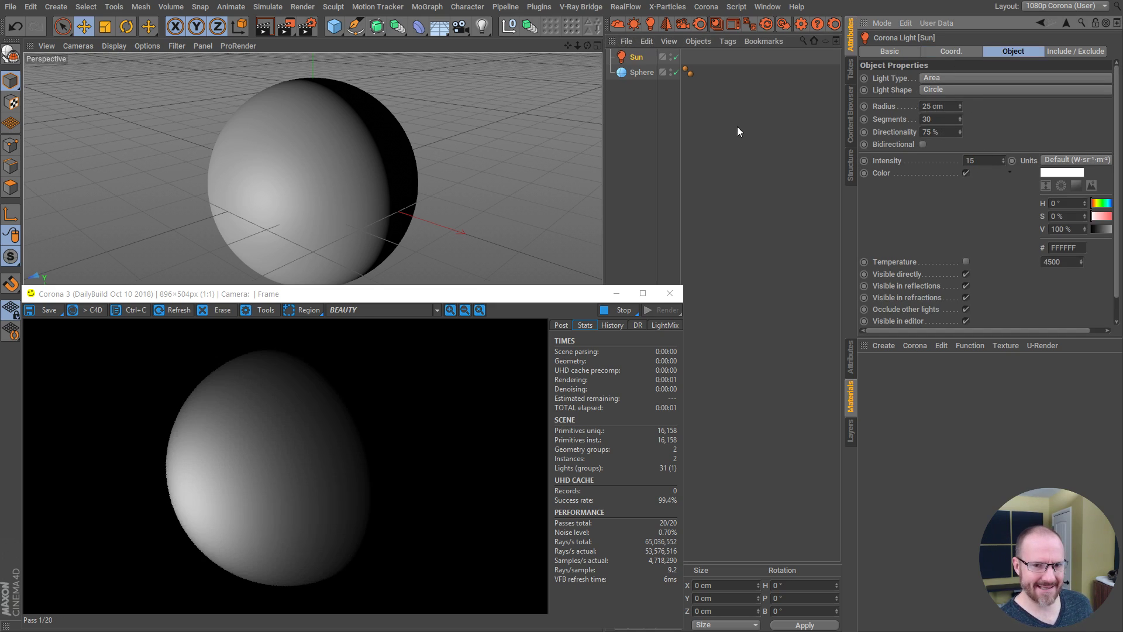
# Step: Give the Sun a warm beige colour (hue 40°, saturation 11%) and 85% directionality
pyautogui.click(1068, 173)
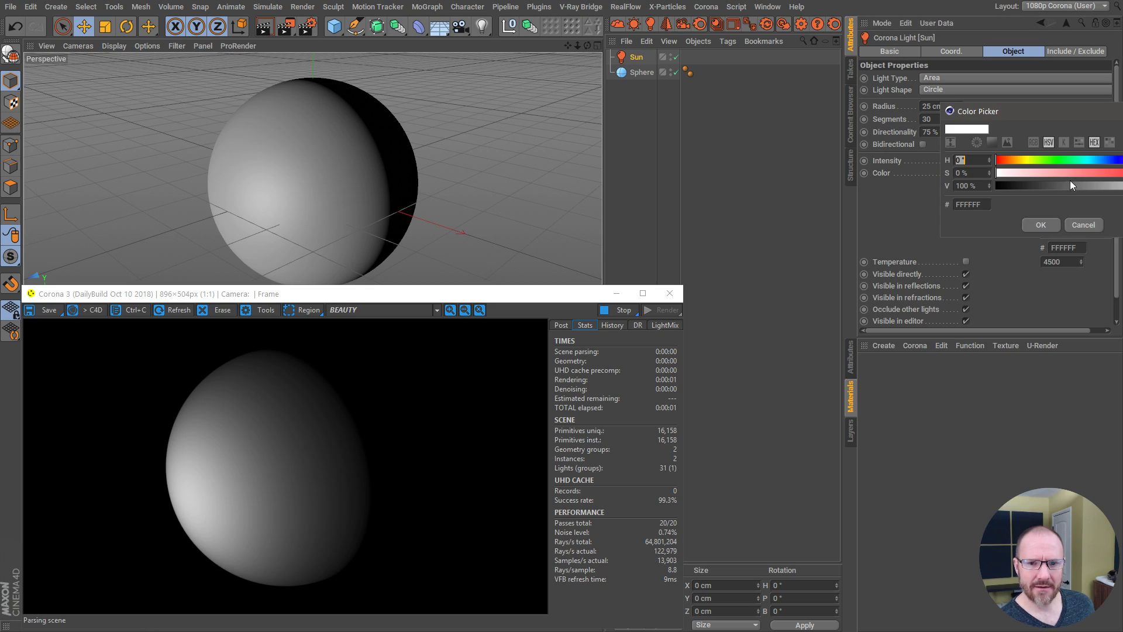
pyautogui.click(1016, 162)
pyautogui.click(1017, 173)
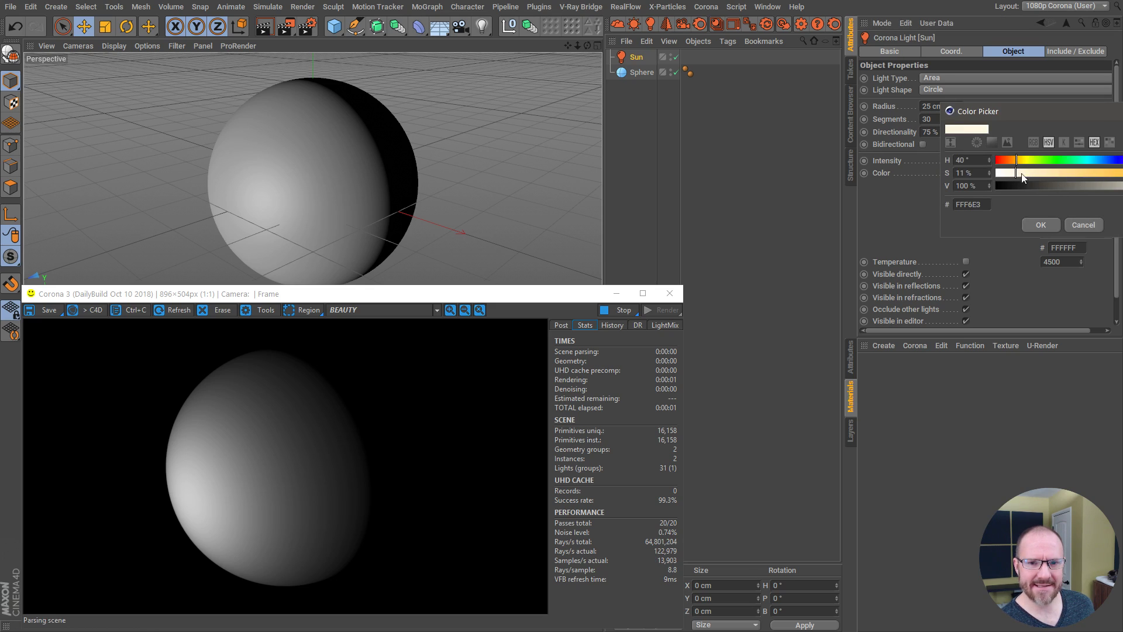
pyautogui.click(1028, 226)
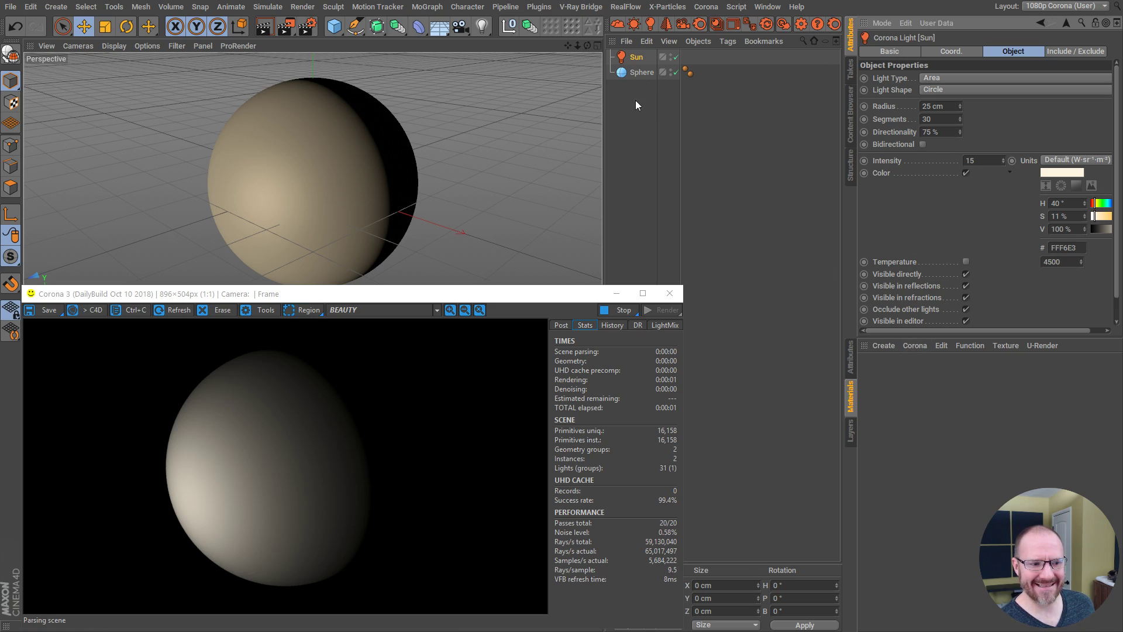
pyautogui.click(944, 132)
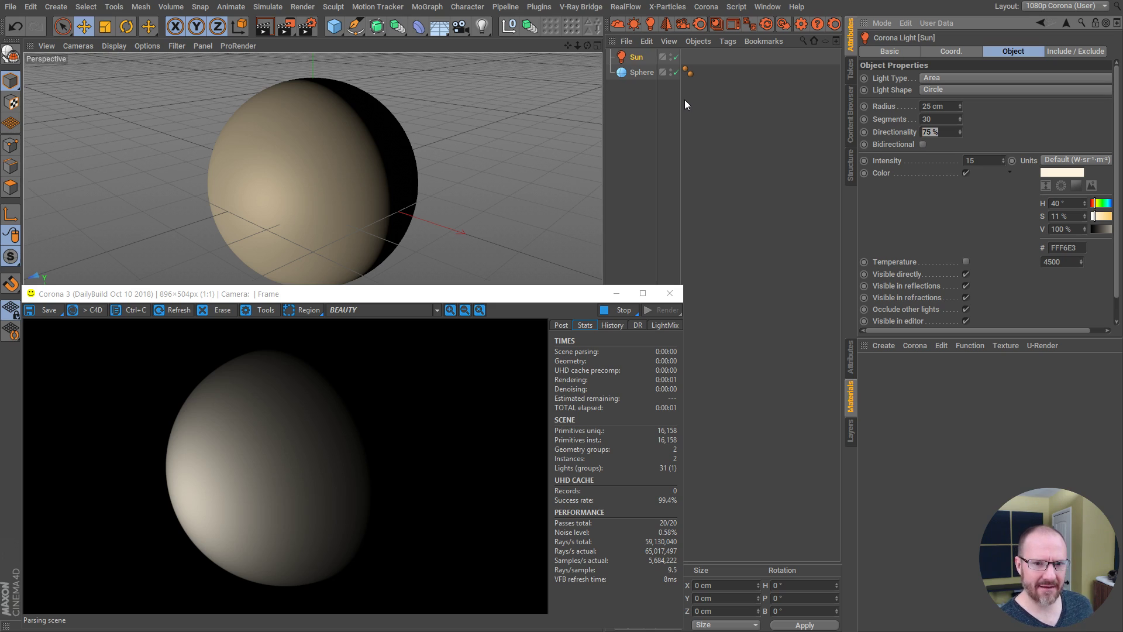
pyautogui.write('85')
pyautogui.press('Return')
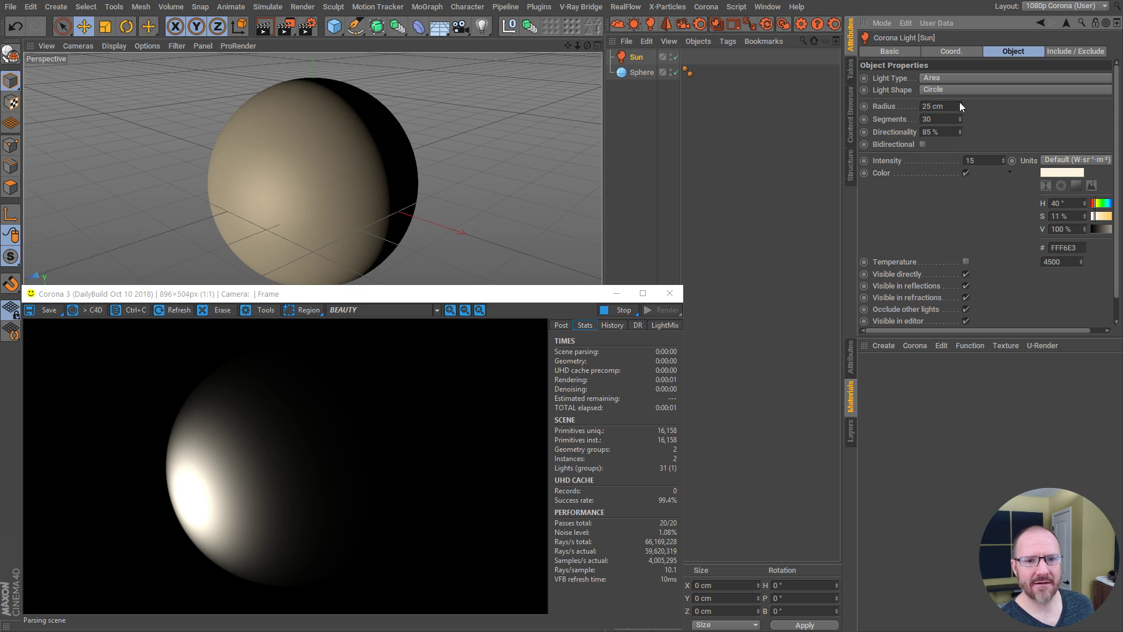
# Step: Set the Sun's radius to 200 cm and lower its intensity to 4
pyautogui.moveTo(960, 102); pyautogui.dragTo(977, 30)
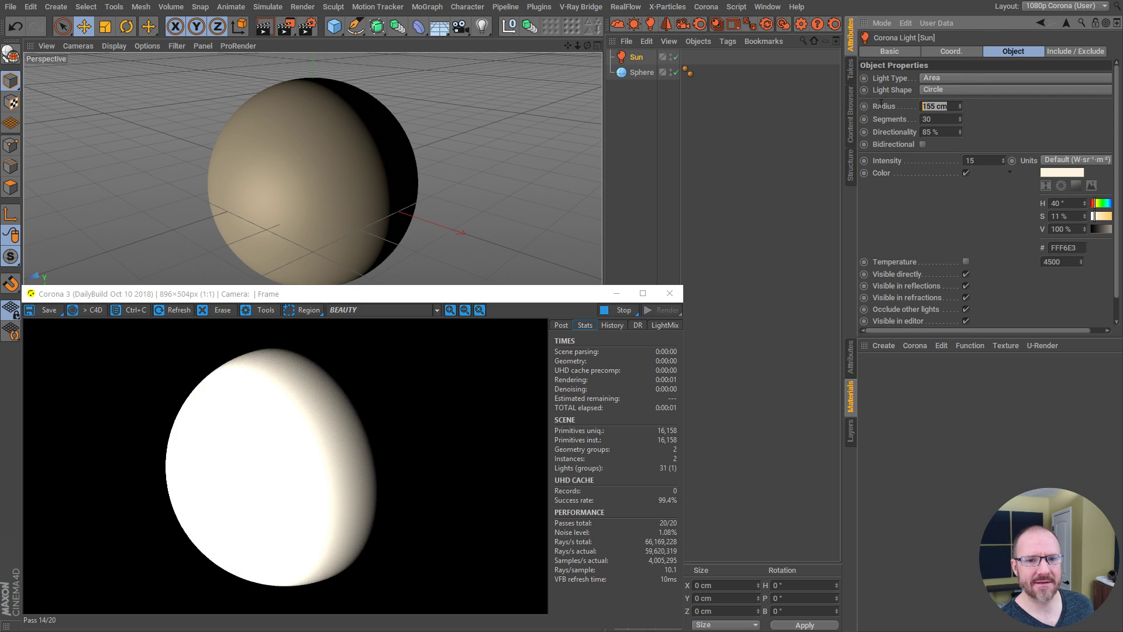
pyautogui.write('200')
pyautogui.press('Return')
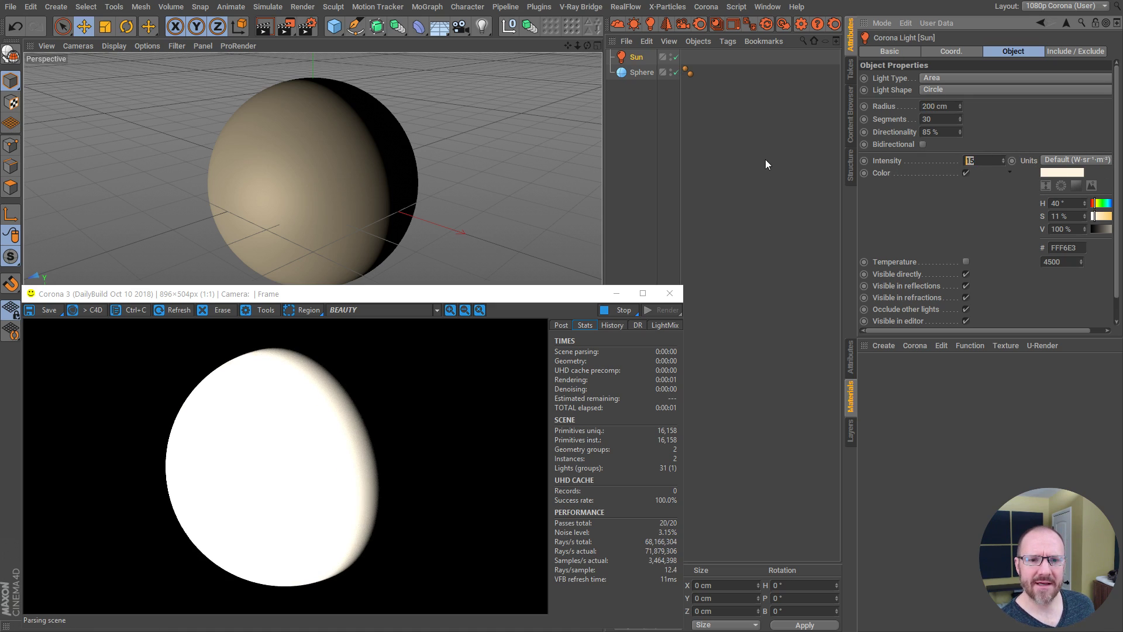
pyautogui.write('4')
pyautogui.press('Return')
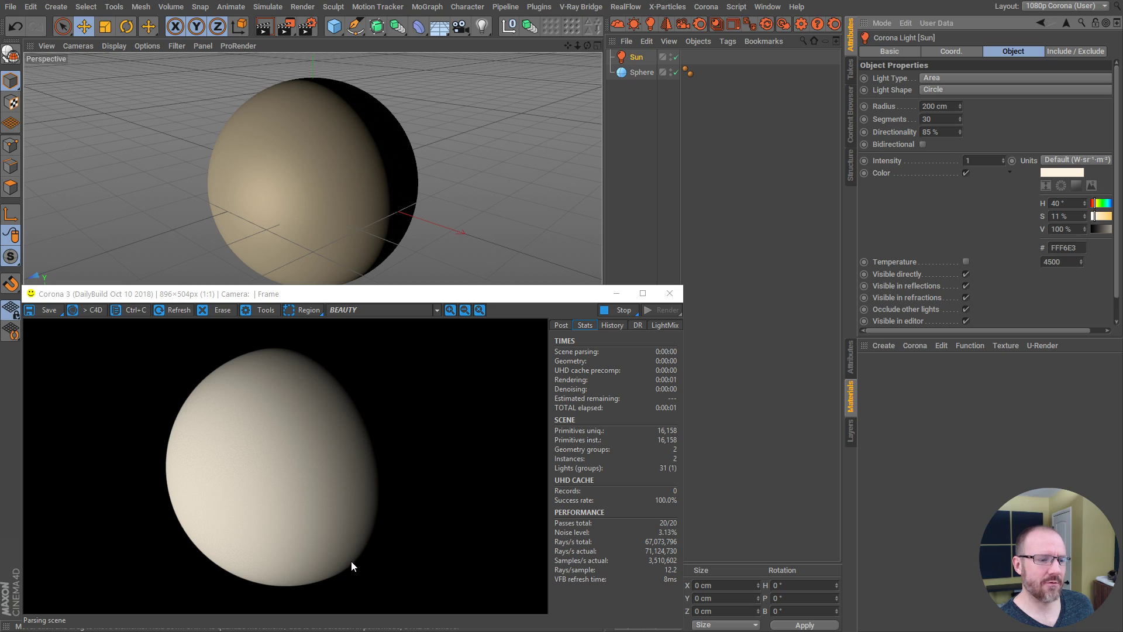
# Step: Widen the object list's name column and reframe the view so the sphere sits lower right
pyautogui.click(649, 138)
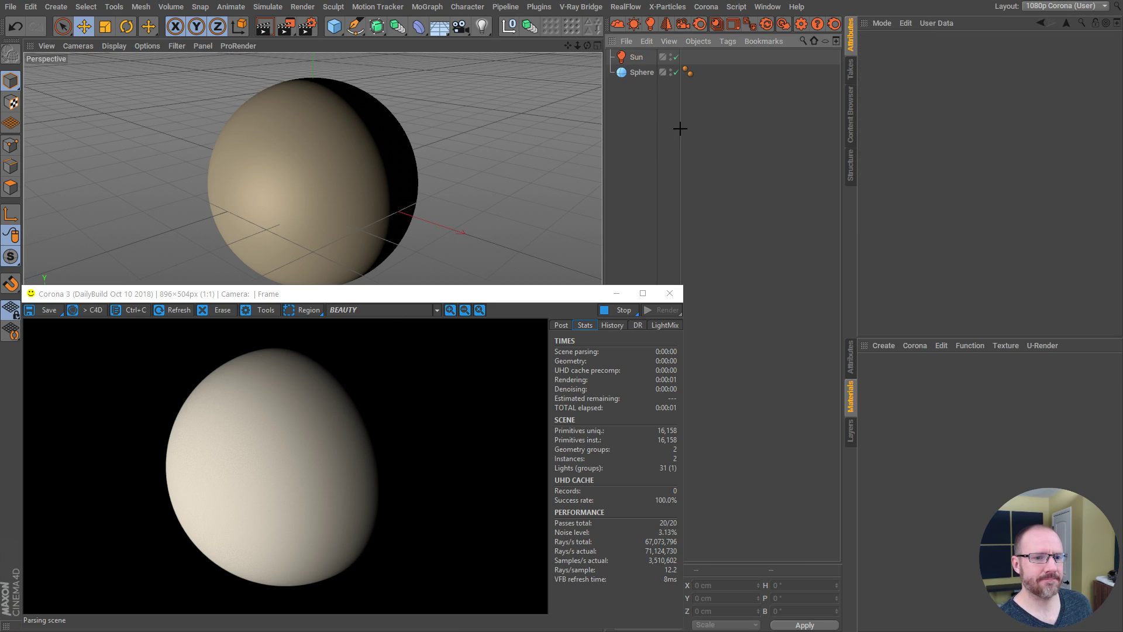
pyautogui.moveTo(680, 129); pyautogui.dragTo(693, 130)
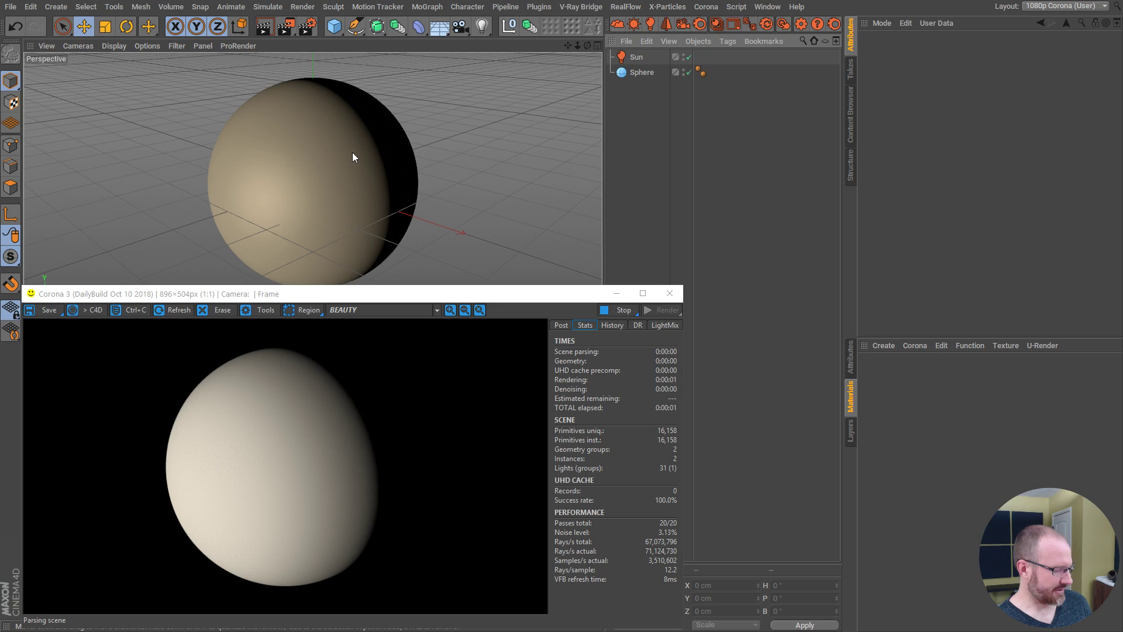
pyautogui.moveTo(353, 157)
pyautogui.keyDown('alt'); pyautogui.mouseDown()
pyautogui.moveTo(294, 141)
pyautogui.moveTo(379, 146)
pyautogui.moveTo(331, 123)
pyautogui.moveTo(349, 156)
pyautogui.mouseUp(); pyautogui.keyUp('alt')
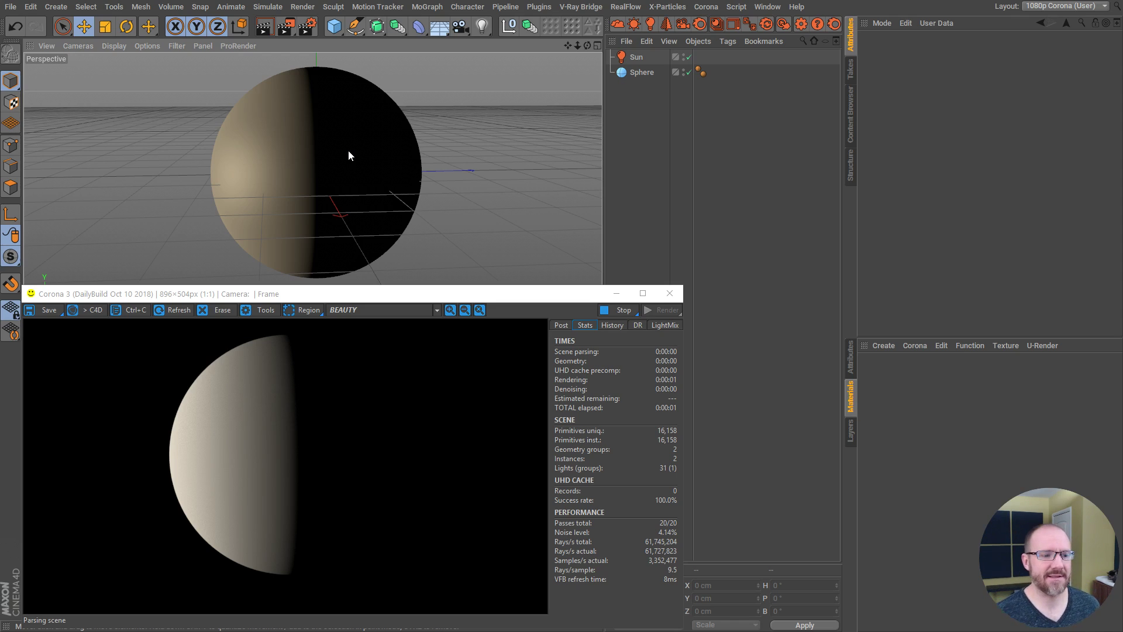
pyautogui.keyDown('alt'); pyautogui.moveTo(322, 151); pyautogui.dragTo(349, 157); pyautogui.keyUp('alt')
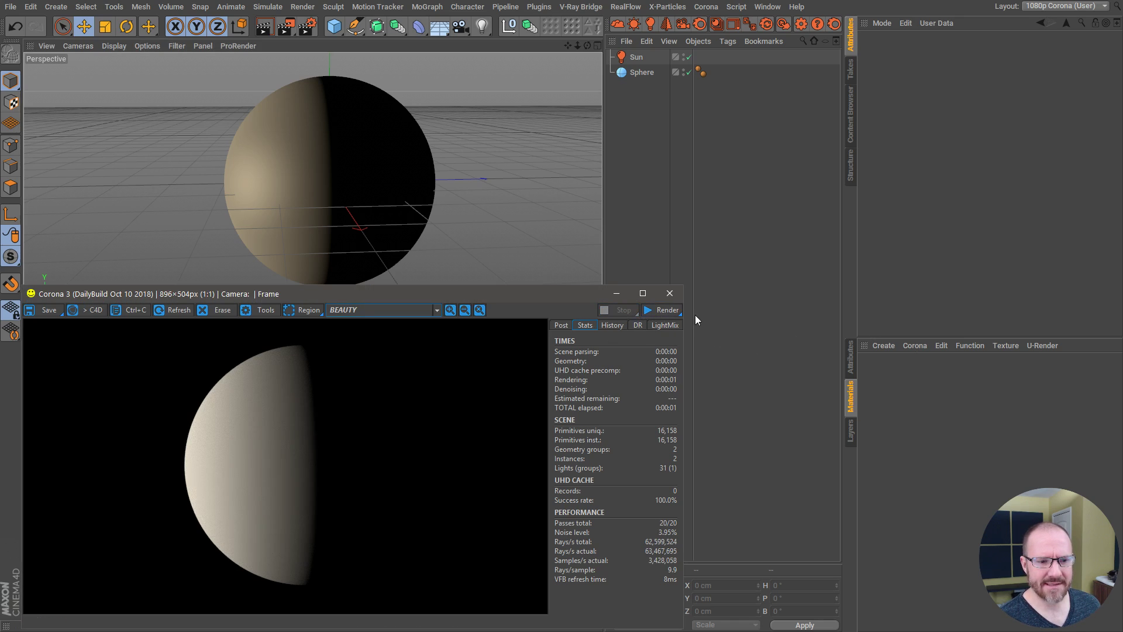
# Step: Create a Corona material and load 96k-mars-color-map-3d-model.jpg from the tex folder as its diffuse texture
pyautogui.click(915, 346)
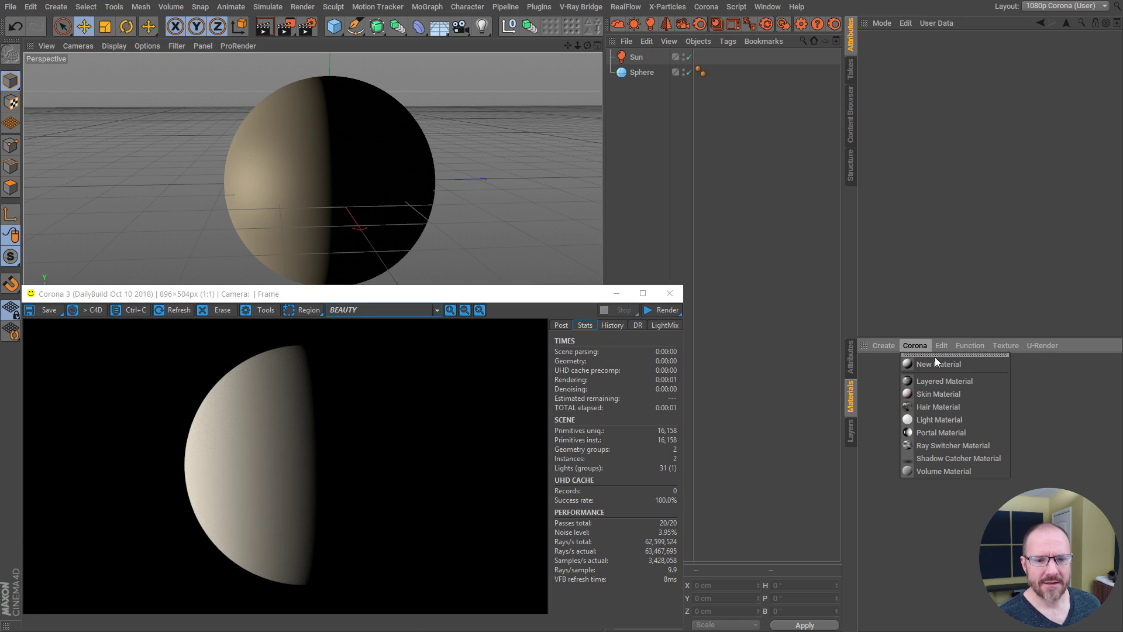
pyautogui.click(933, 364)
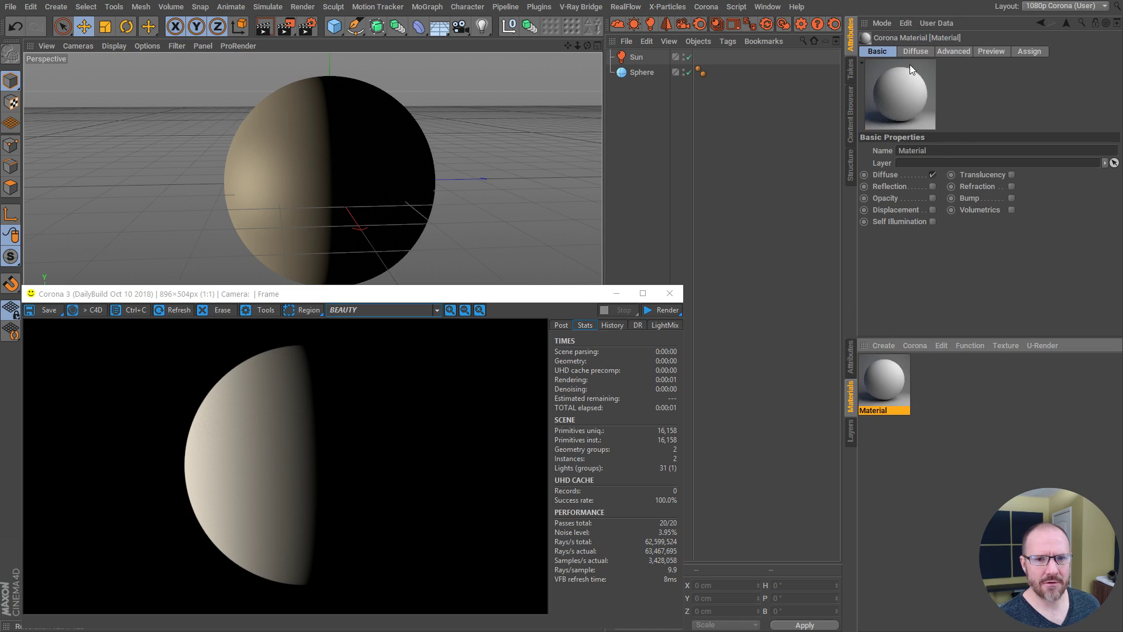
pyautogui.click(915, 50)
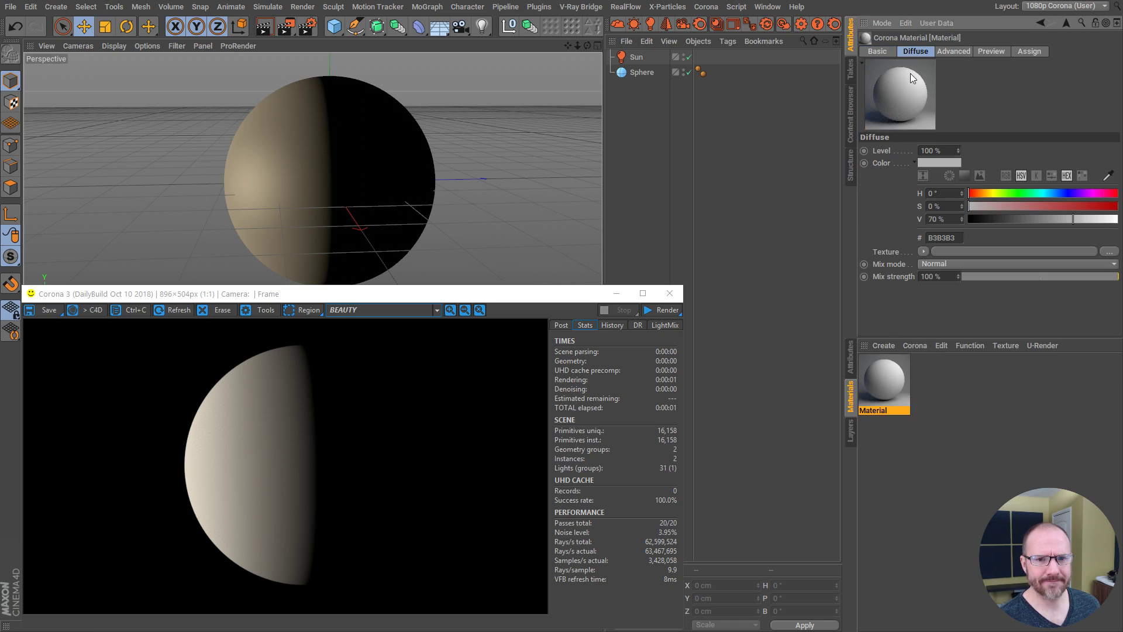
pyautogui.click(1109, 251)
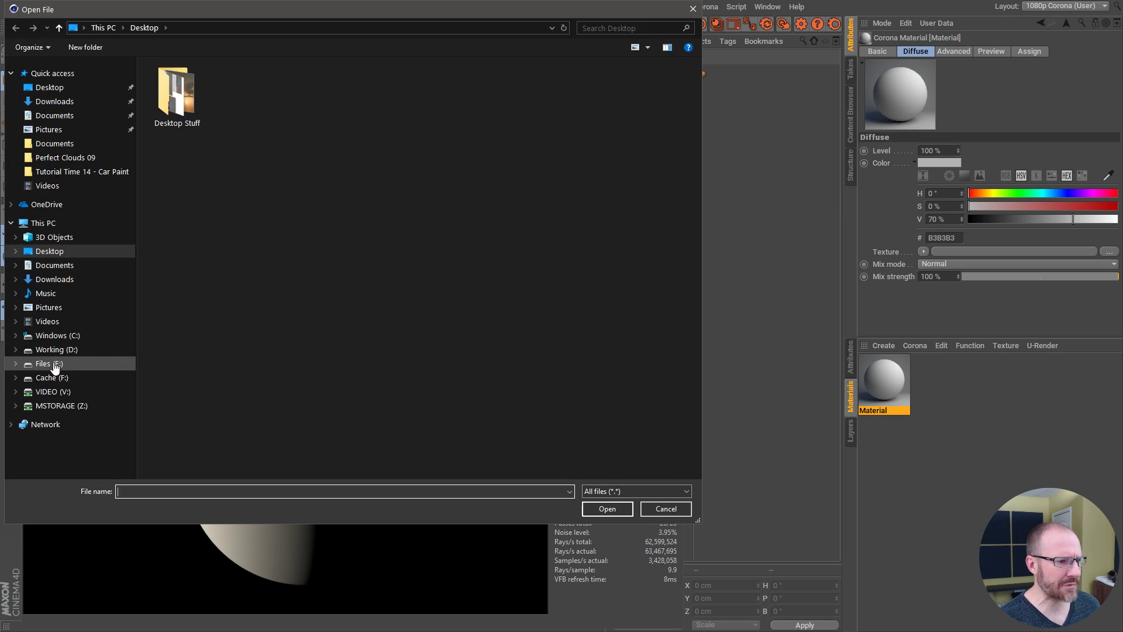
pyautogui.click(51, 365)
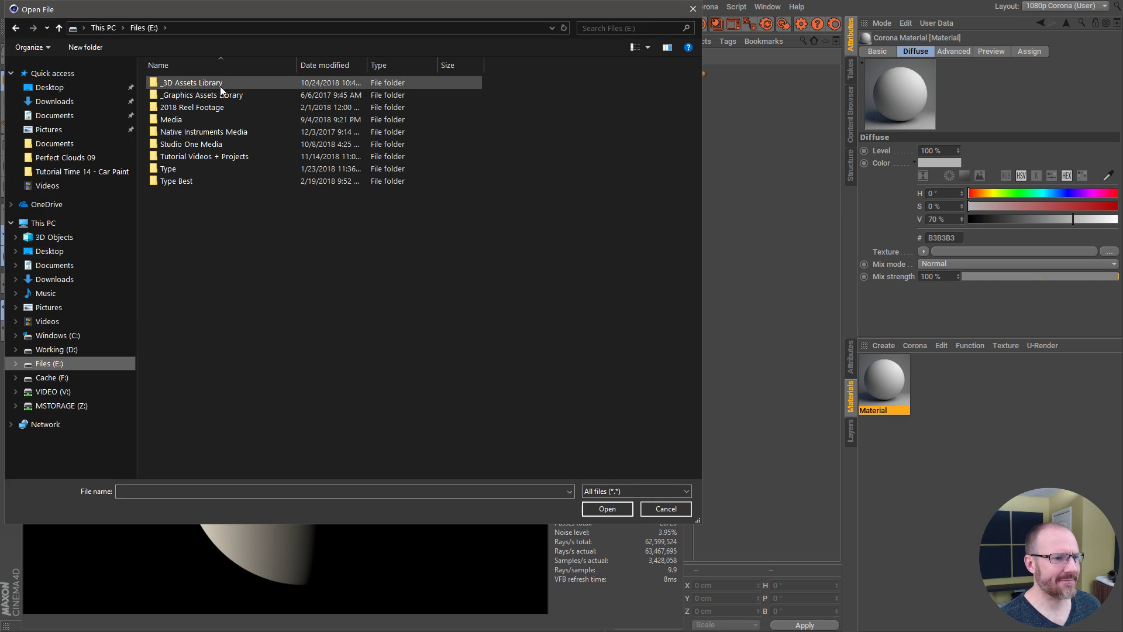
pyautogui.doubleClick(210, 153)
pyautogui.doubleClick(209, 81)
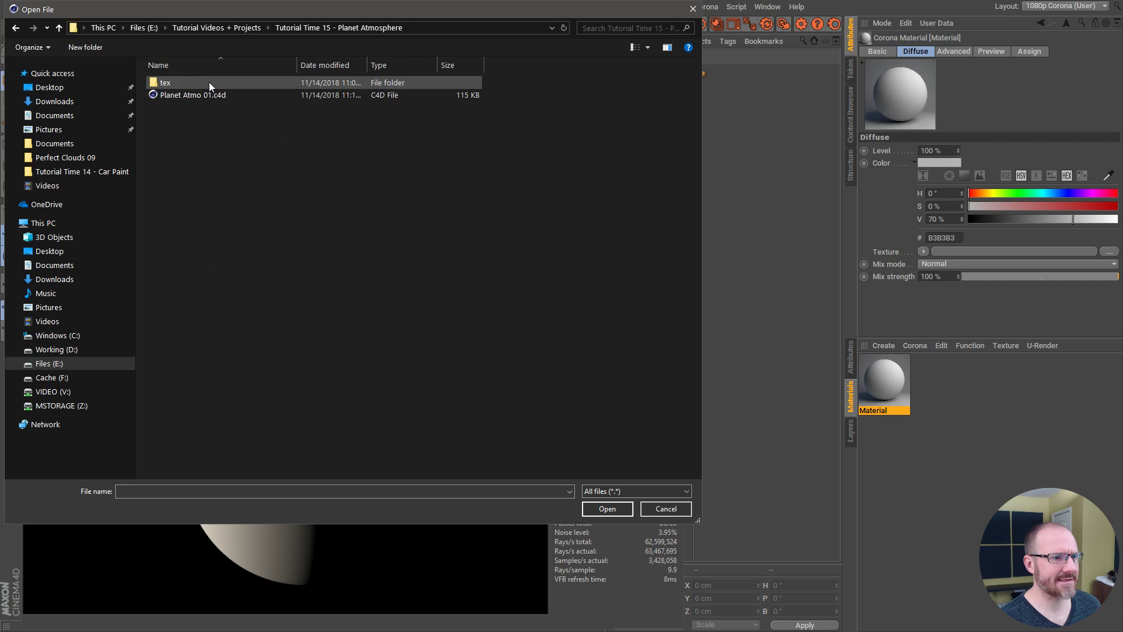
pyautogui.doubleClick(209, 82)
pyautogui.doubleClick(191, 81)
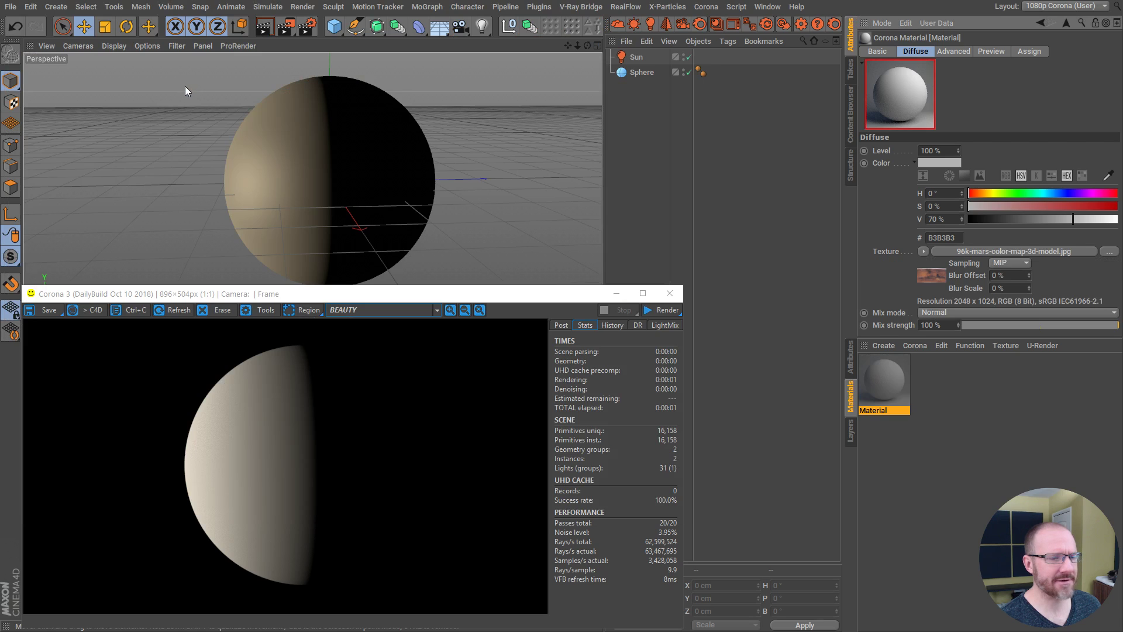
# Step: Inspect the Mars texture in an enlarged floating material preview, then close it
pyautogui.rightClick(915, 96)
pyautogui.click(950, 114)
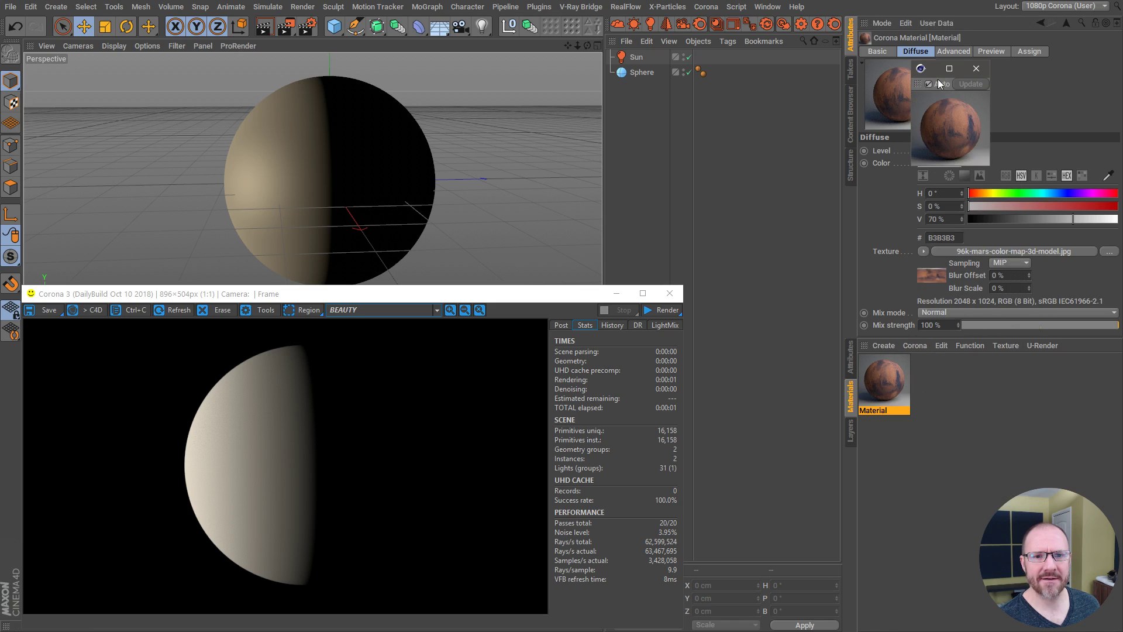
pyautogui.moveTo(987, 166); pyautogui.dragTo(1075, 237)
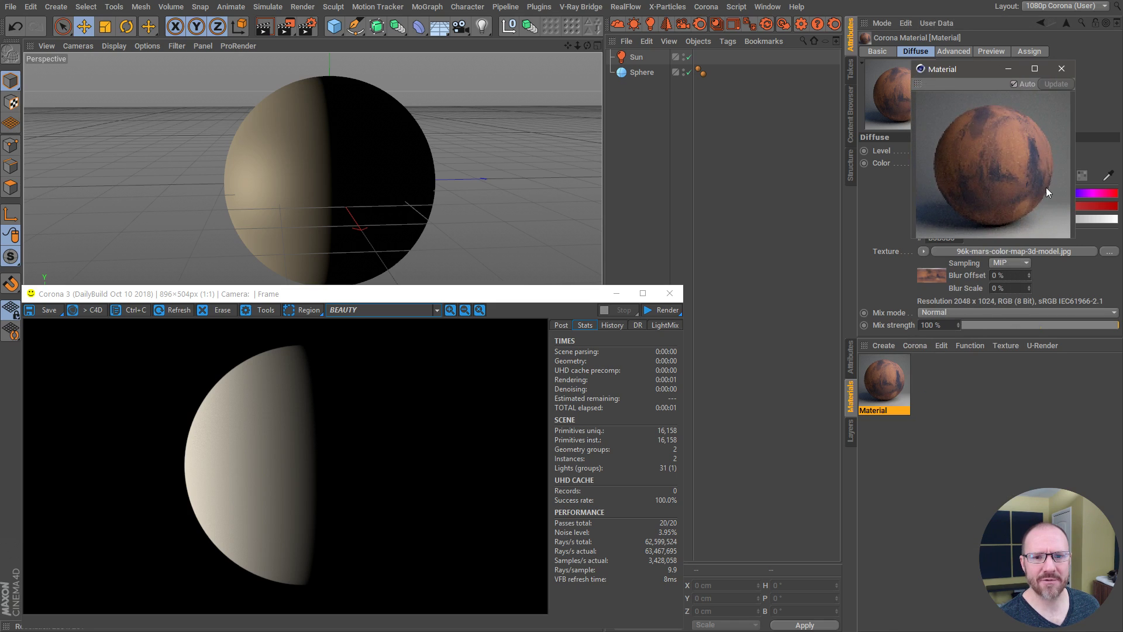
pyautogui.moveTo(970, 73); pyautogui.dragTo(691, 163)
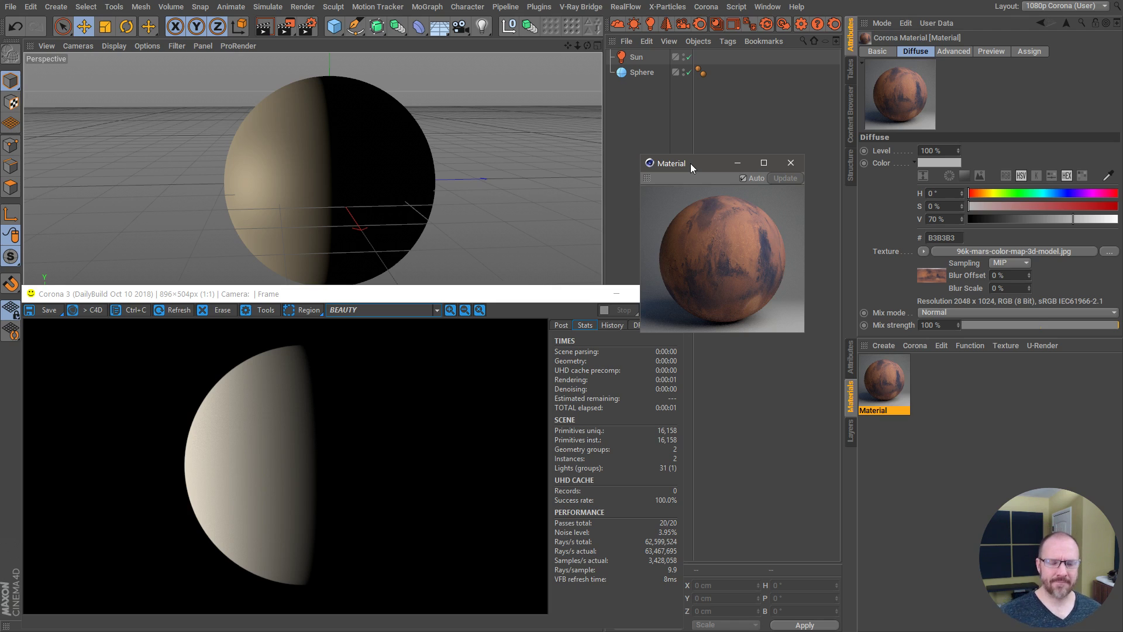
pyautogui.moveTo(806, 337); pyautogui.dragTo(856, 407)
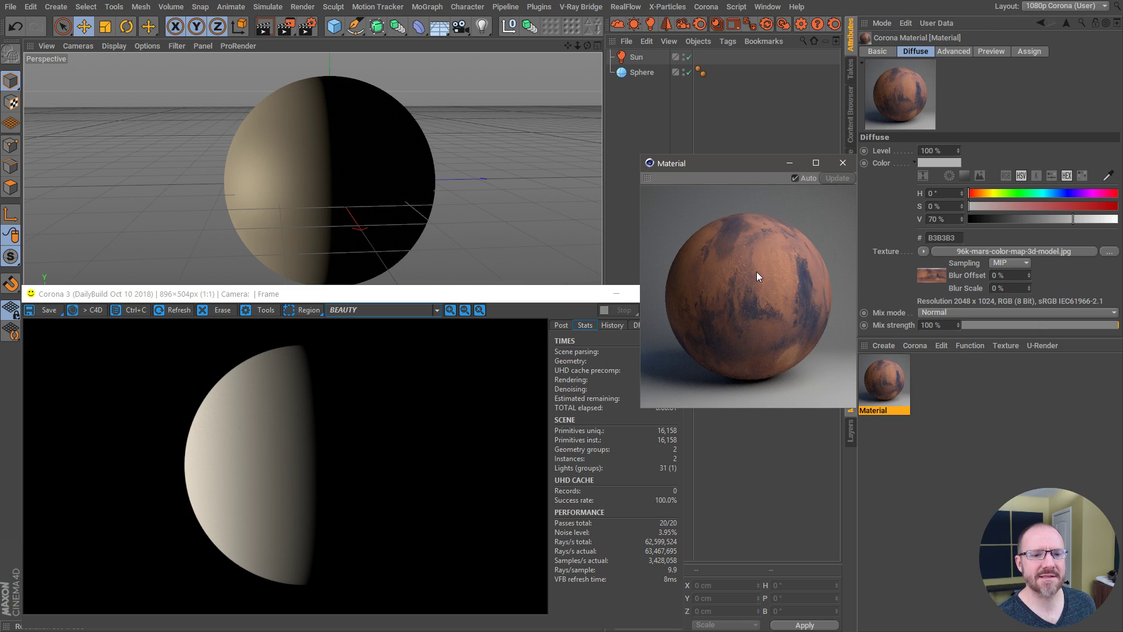
pyautogui.moveTo(756, 271); pyautogui.dragTo(774, 169)
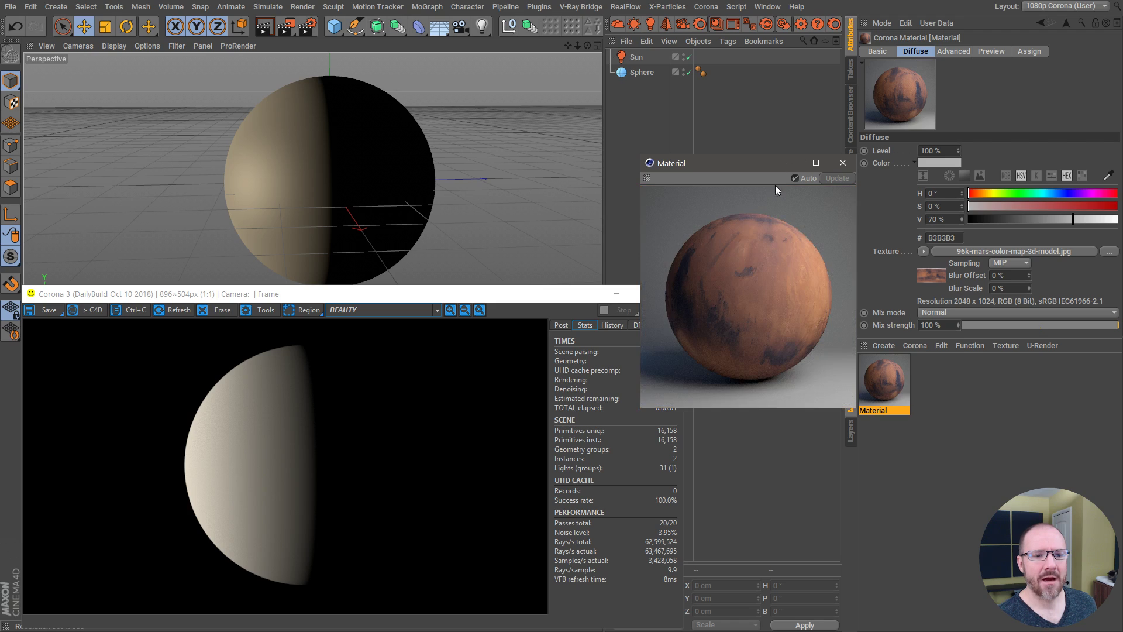
pyautogui.click(843, 162)
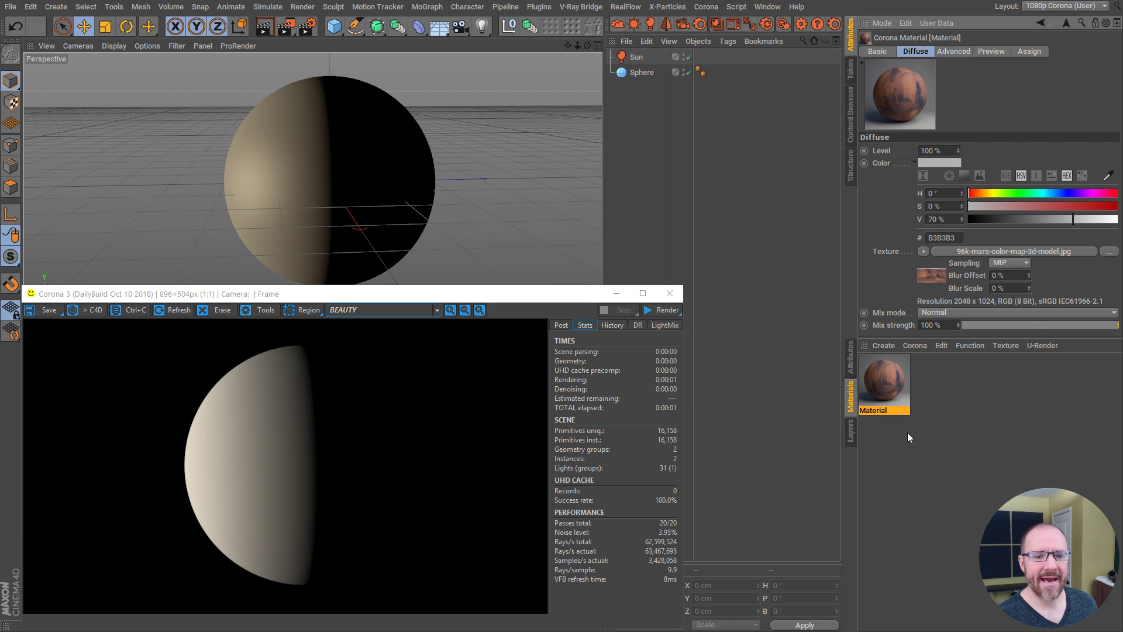
# Step: Rename the material to Mars and apply it to the sphere
pyautogui.click(879, 419)
pyautogui.doubleClick(886, 410)
pyautogui.write('Mars')
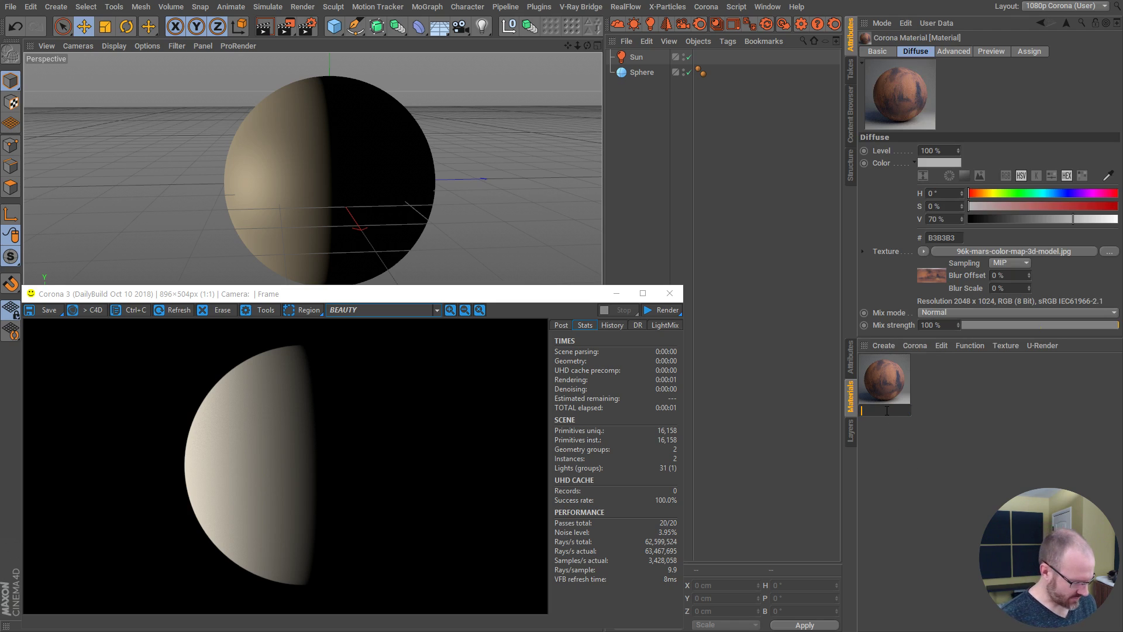
pyautogui.press('Return')
pyautogui.moveTo(885, 383); pyautogui.dragTo(646, 72)
# Step: Rename the sphere to Mars and restart the Corona interactive render
pyautogui.doubleClick(643, 72)
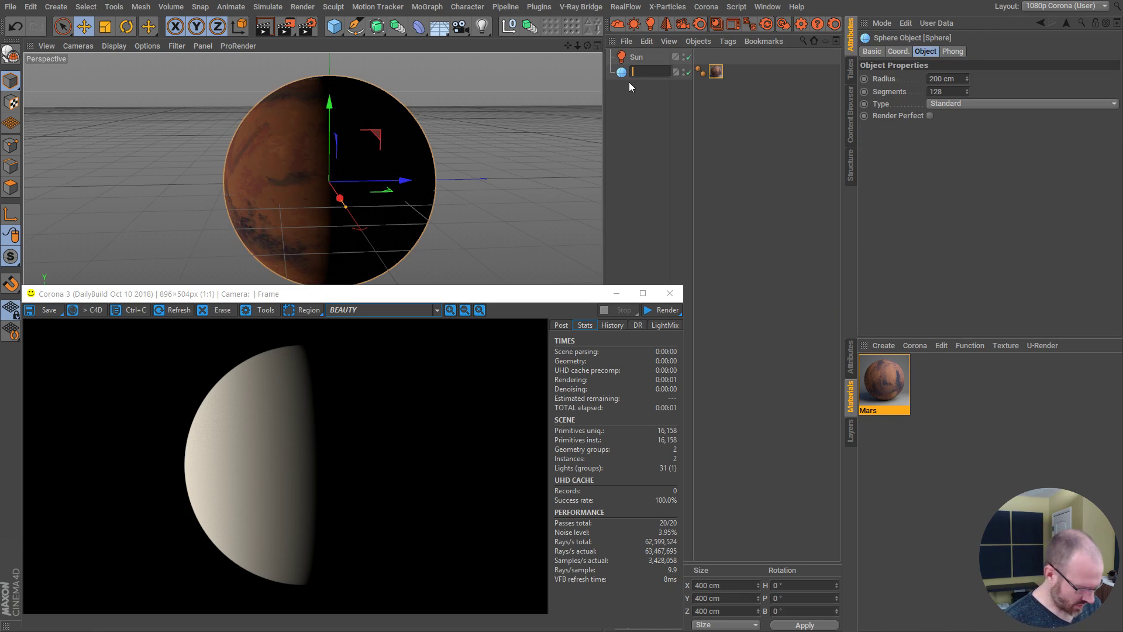
pyautogui.write('Mars')
pyautogui.press('Return')
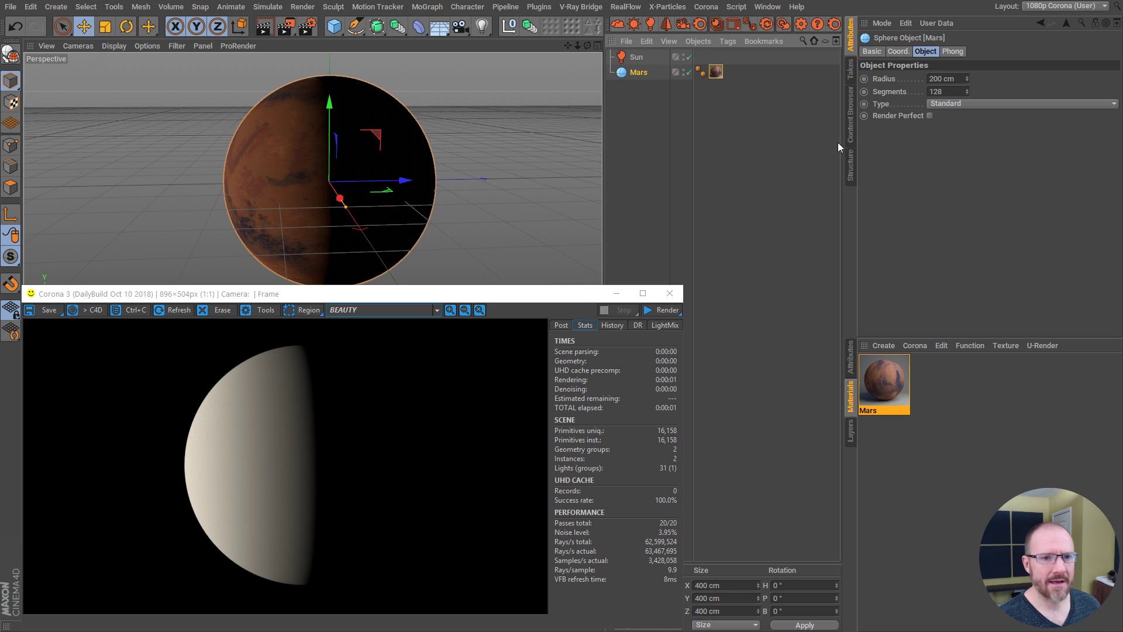
pyautogui.click(665, 170)
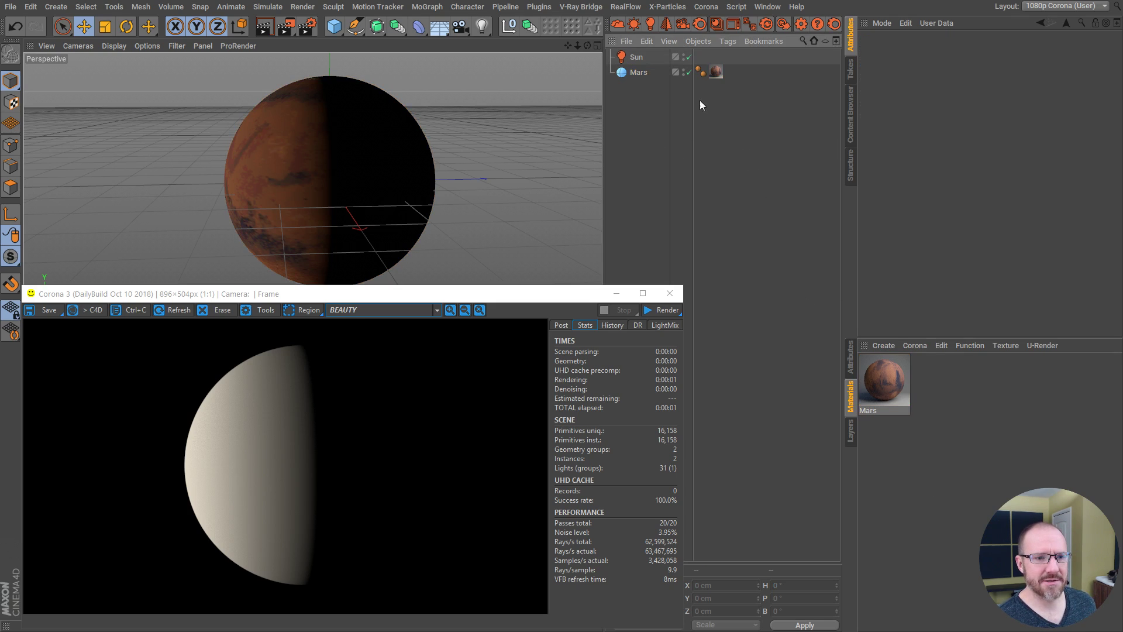
pyautogui.click(783, 23)
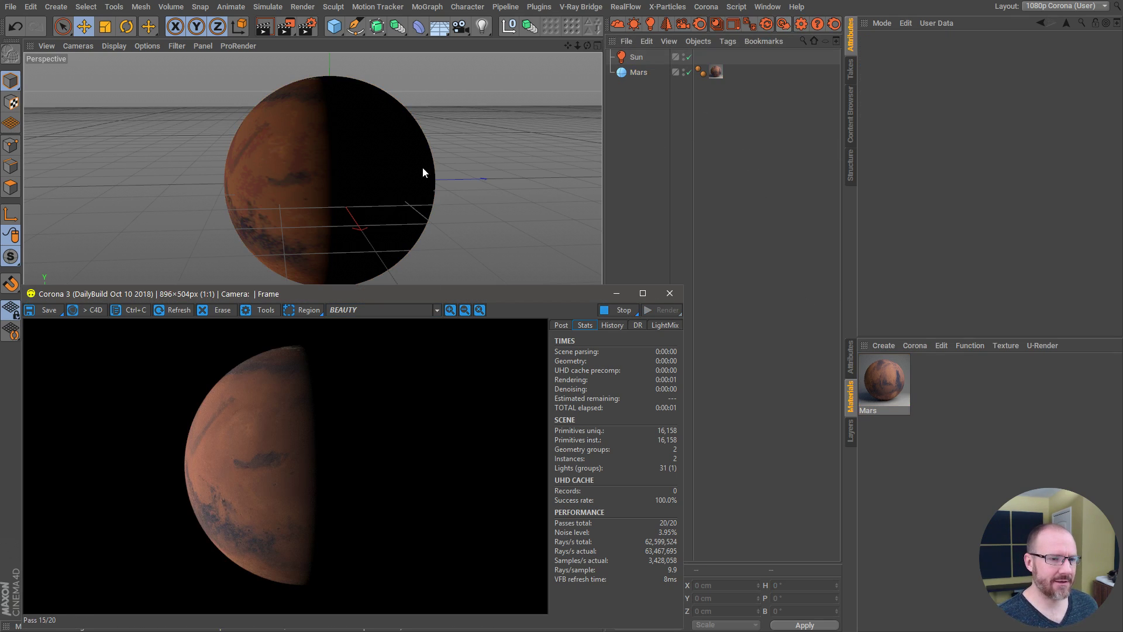
# Step: Orbit around the textured Mars and move the render window left while the render completes 20 passes
pyautogui.keyDown('alt'); pyautogui.moveTo(323, 160); pyautogui.dragTo(429, 156); pyautogui.keyUp('alt')
pyautogui.scroll(5, 323, 149)
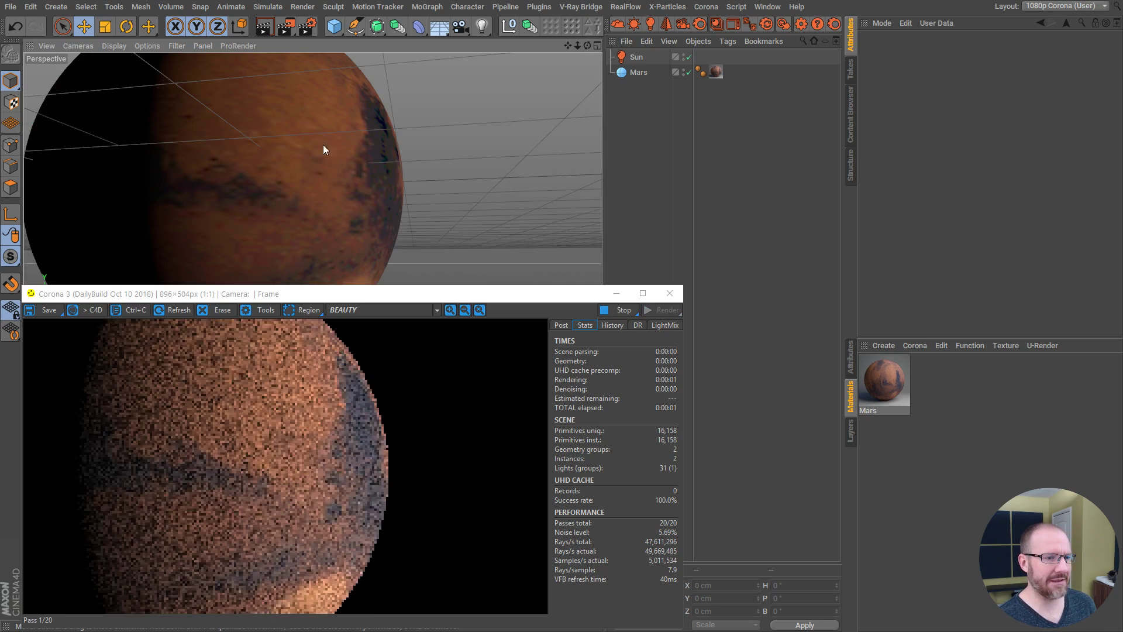
pyautogui.keyDown('alt'); pyautogui.moveTo(323, 150); pyautogui.dragTo(368, 160); pyautogui.keyUp('alt')
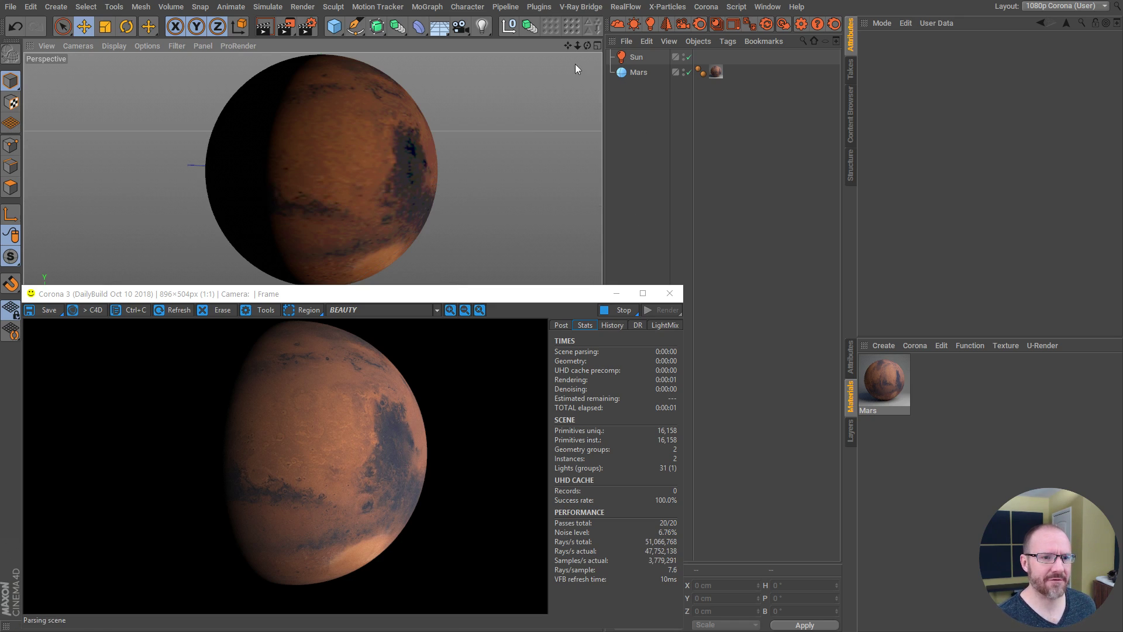
pyautogui.keyDown('alt'); pyautogui.moveTo(367, 166); pyautogui.dragTo(311, 181); pyautogui.keyUp('alt')
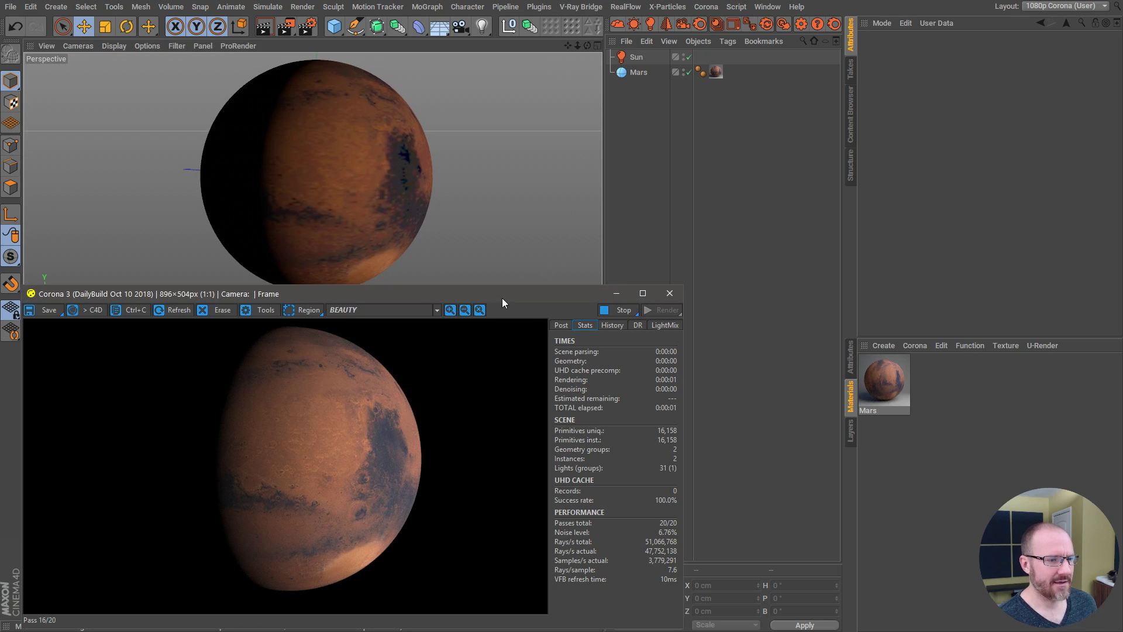
pyautogui.moveTo(502, 296); pyautogui.dragTo(481, 315)
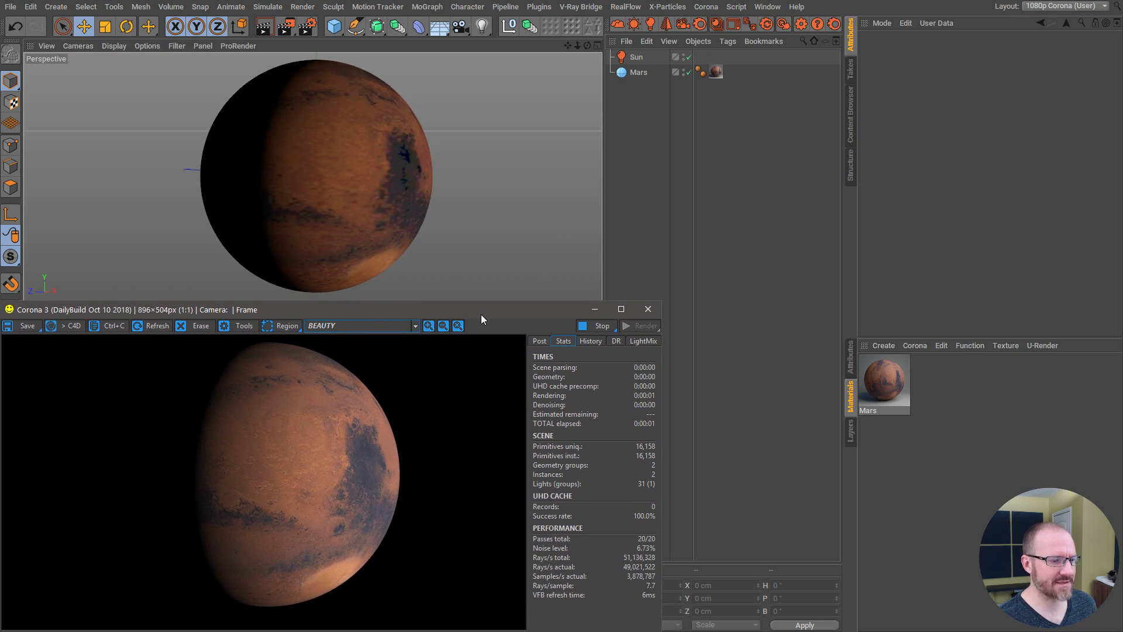
pyautogui.click(636, 195)
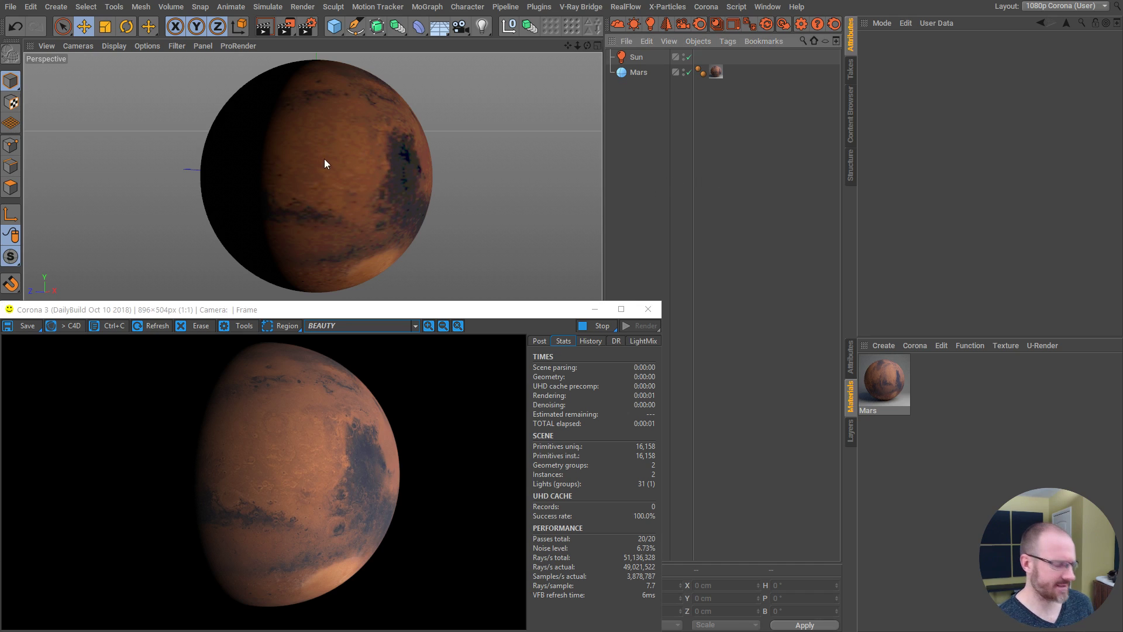
pyautogui.moveTo(338, 158)
pyautogui.keyDown('alt'); pyautogui.mouseDown()
pyautogui.moveTo(321, 171)
pyautogui.moveTo(332, 167)
pyautogui.mouseUp(); pyautogui.keyUp('alt')
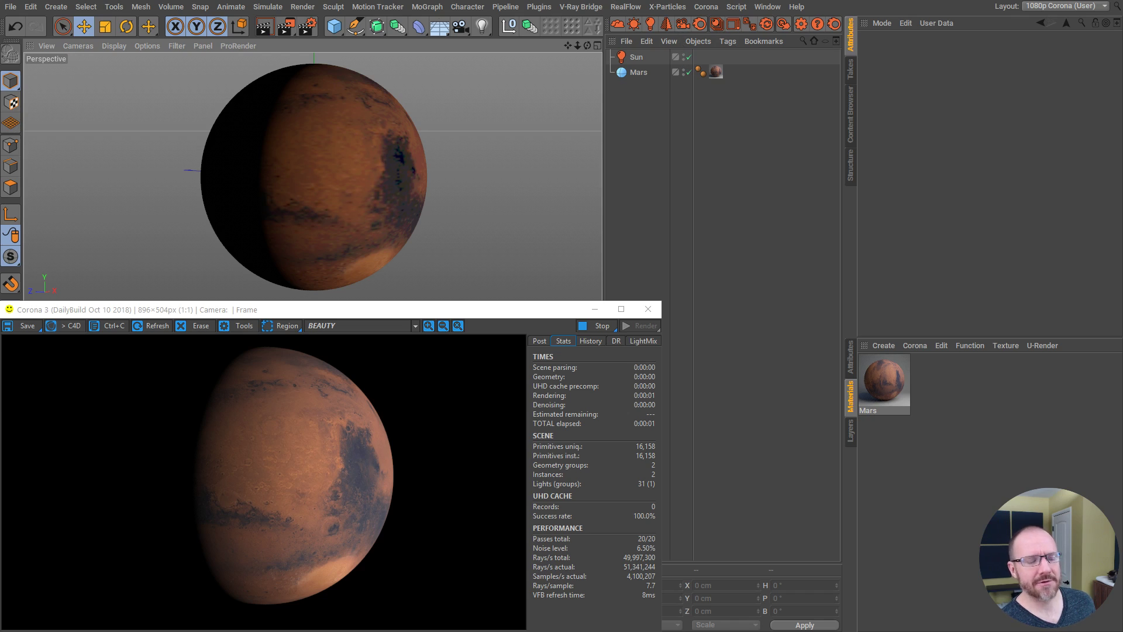
# Step: Create a Corona Volume material and enlarge the settings area to show down to emission
pyautogui.click(599, 328)
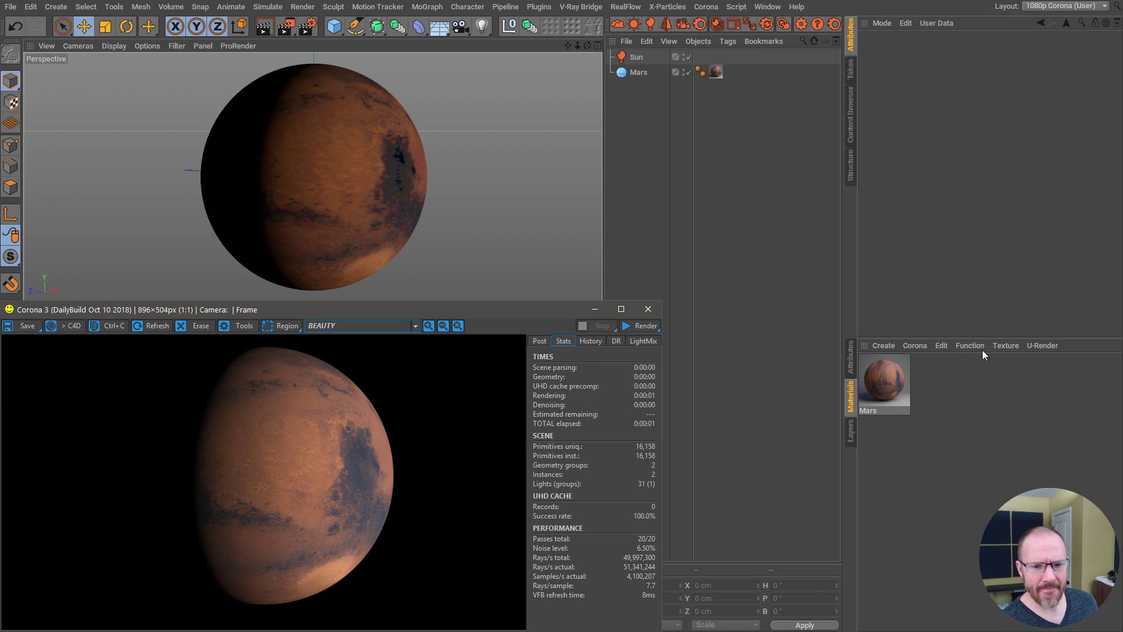
pyautogui.click(921, 344)
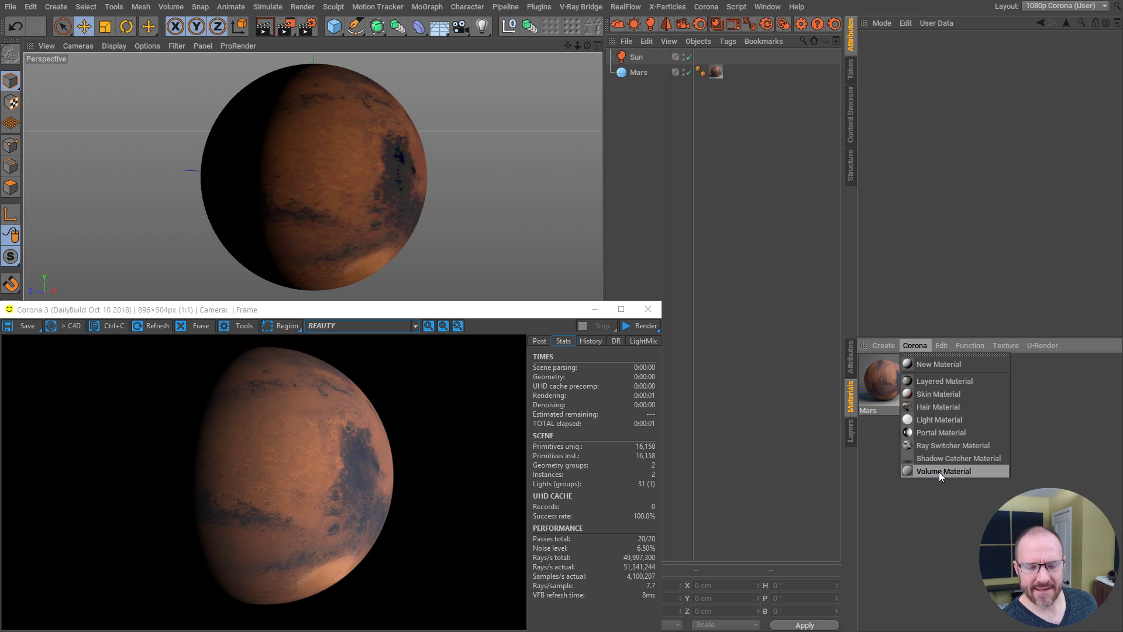
pyautogui.click(939, 472)
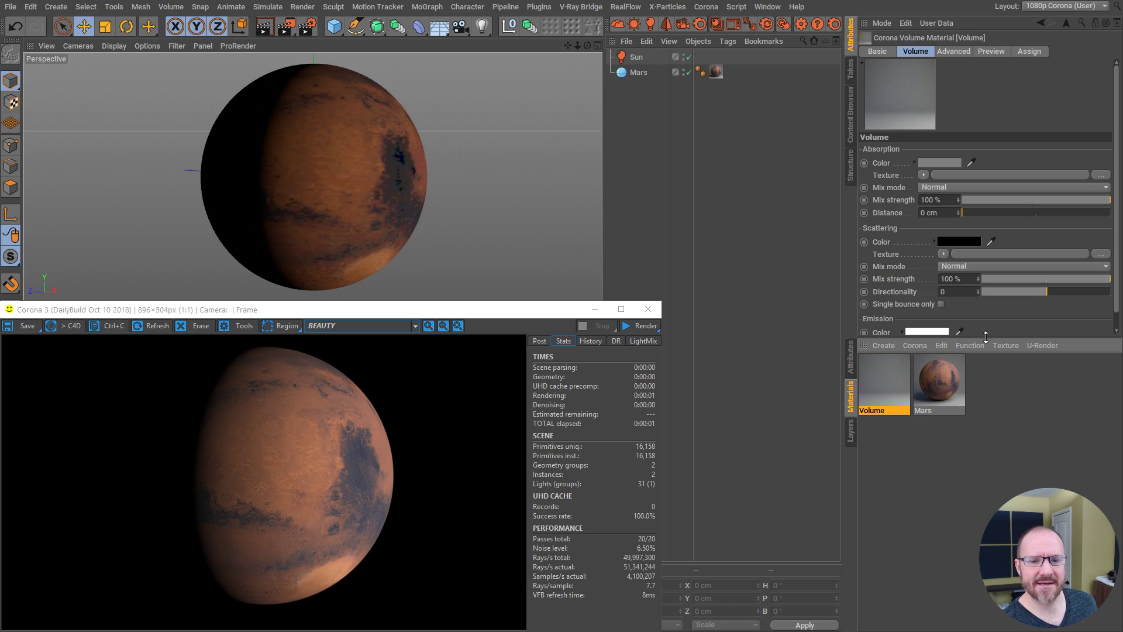
pyautogui.moveTo(986, 338); pyautogui.dragTo(1005, 380)
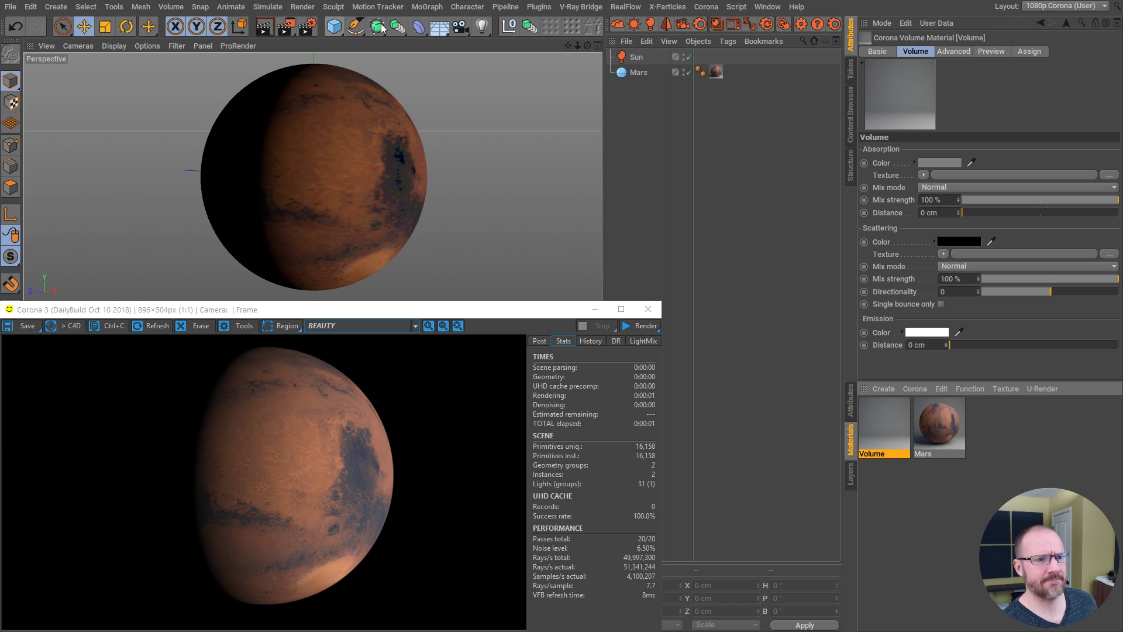
# Step: Duplicate the Mars sphere and name the copy Atmo
pyautogui.click(636, 74)
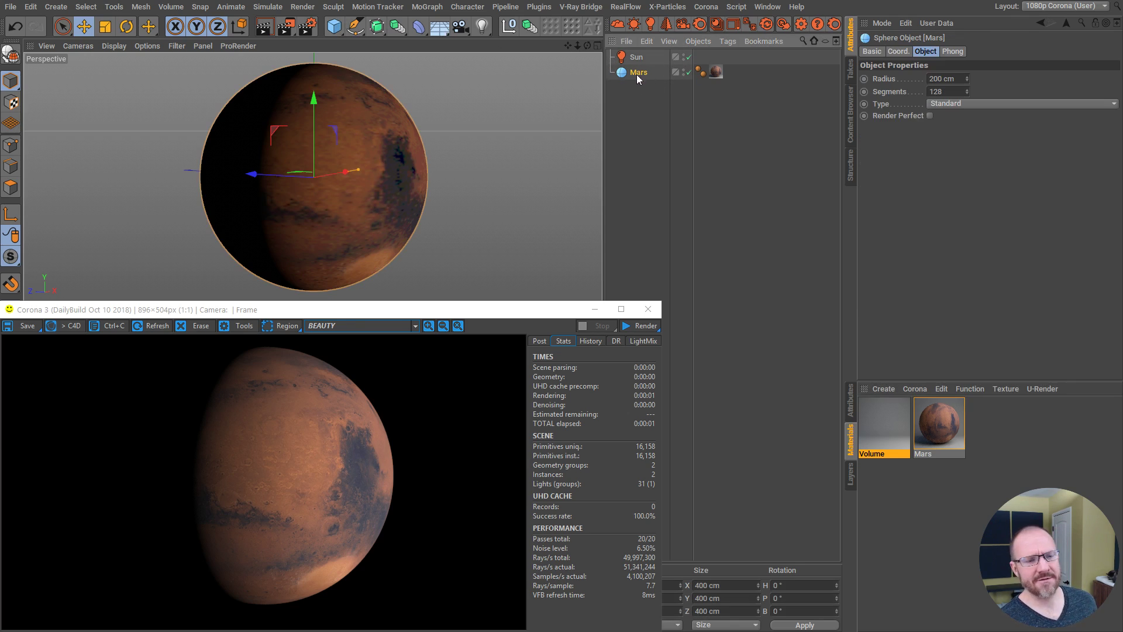
pyautogui.keyDown('ctrl'); pyautogui.moveTo(636, 75); pyautogui.dragTo(652, 87); pyautogui.keyUp('ctrl')
pyautogui.doubleClick(650, 87)
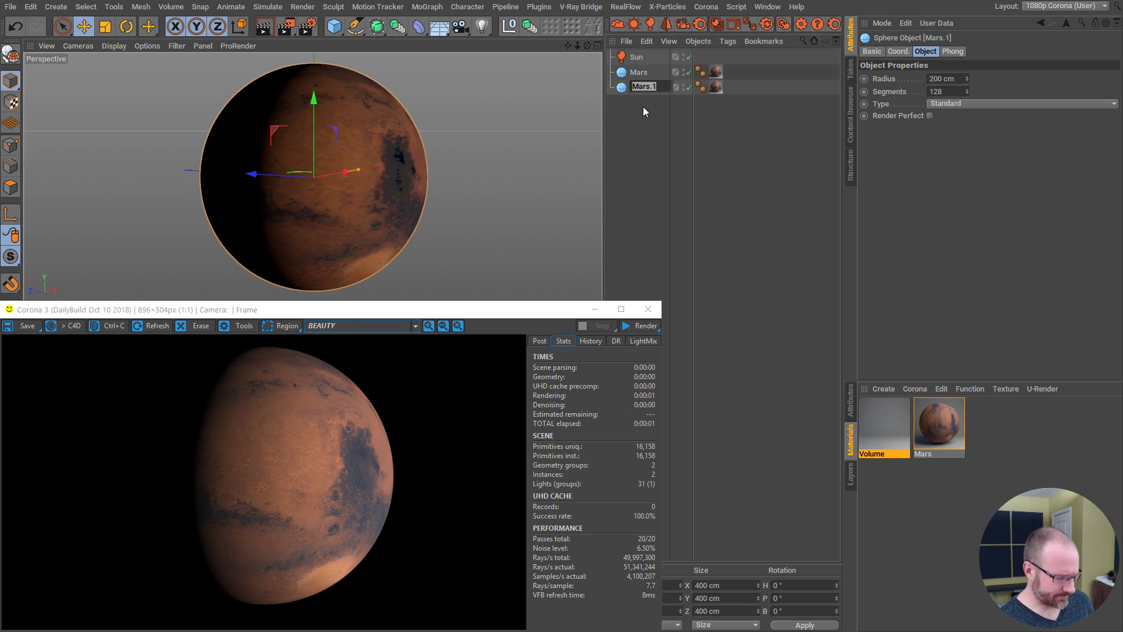
pyautogui.write('Atmo')
pyautogui.press('Return')
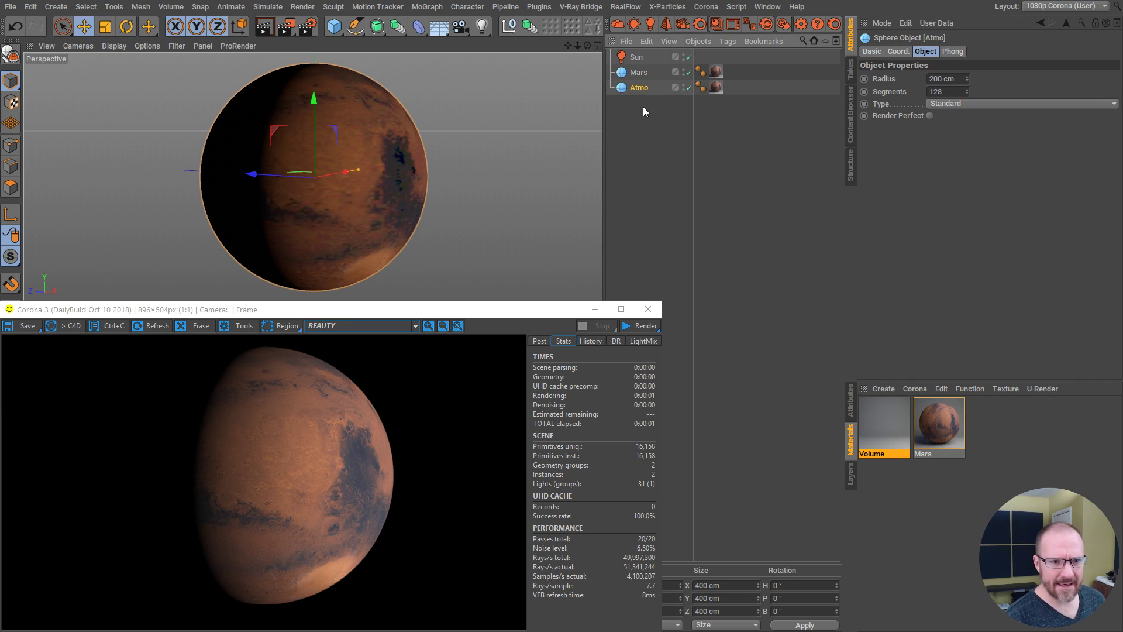
# Step: Apply the Volume material to Atmo and enlarge its radius to 205 cm
pyautogui.moveTo(884, 425); pyautogui.dragTo(715, 87)
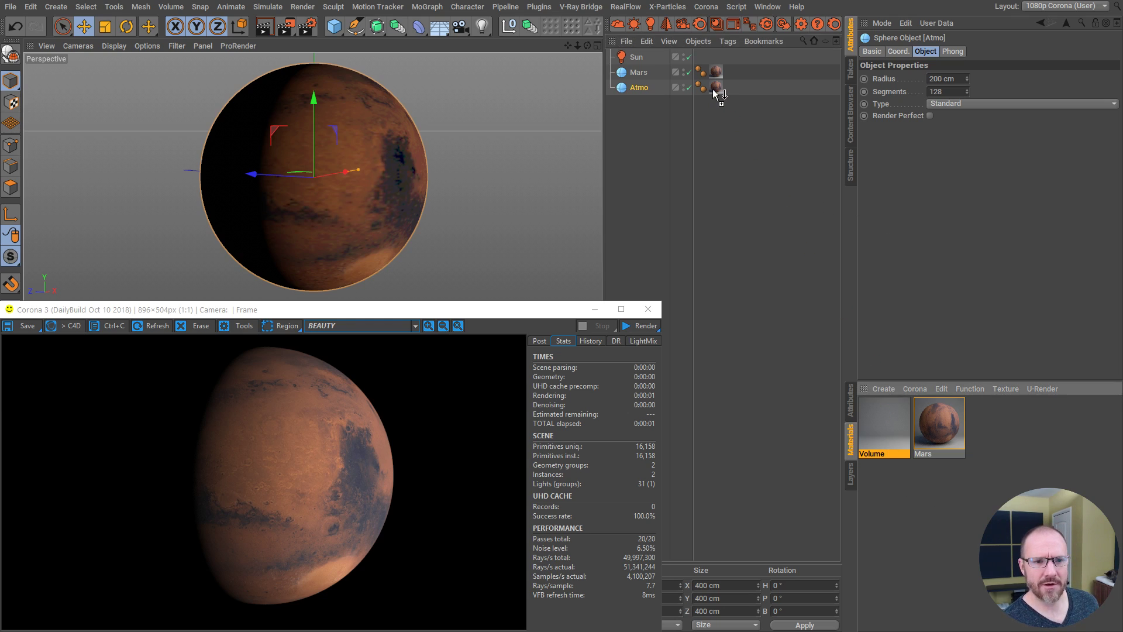
pyautogui.click(640, 87)
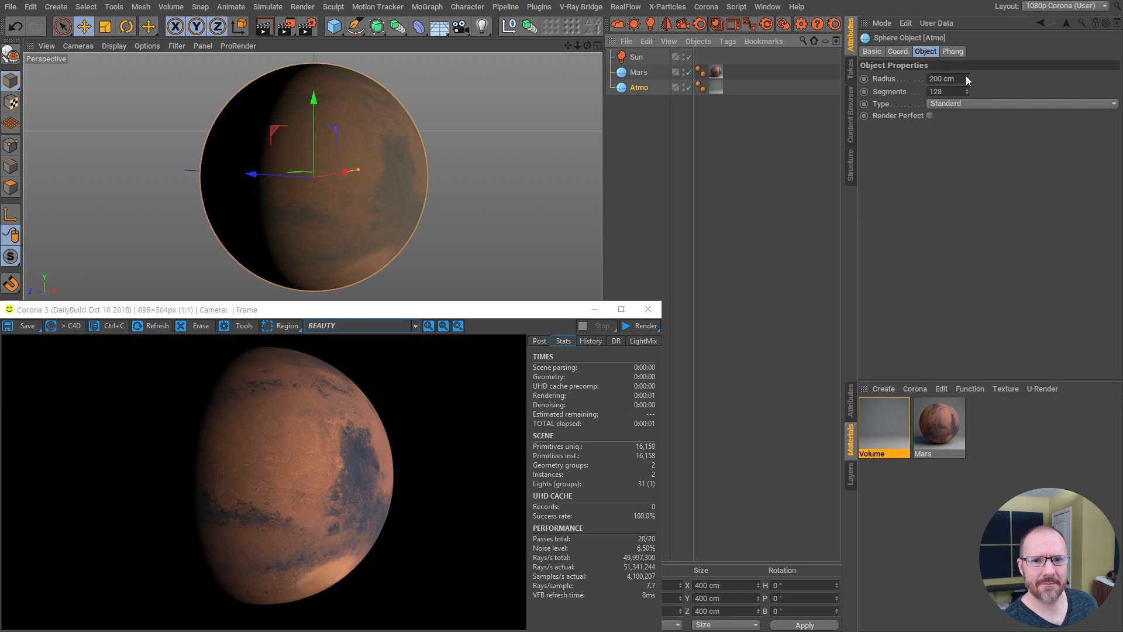
pyautogui.moveTo(966, 81); pyautogui.dragTo(967, 79)
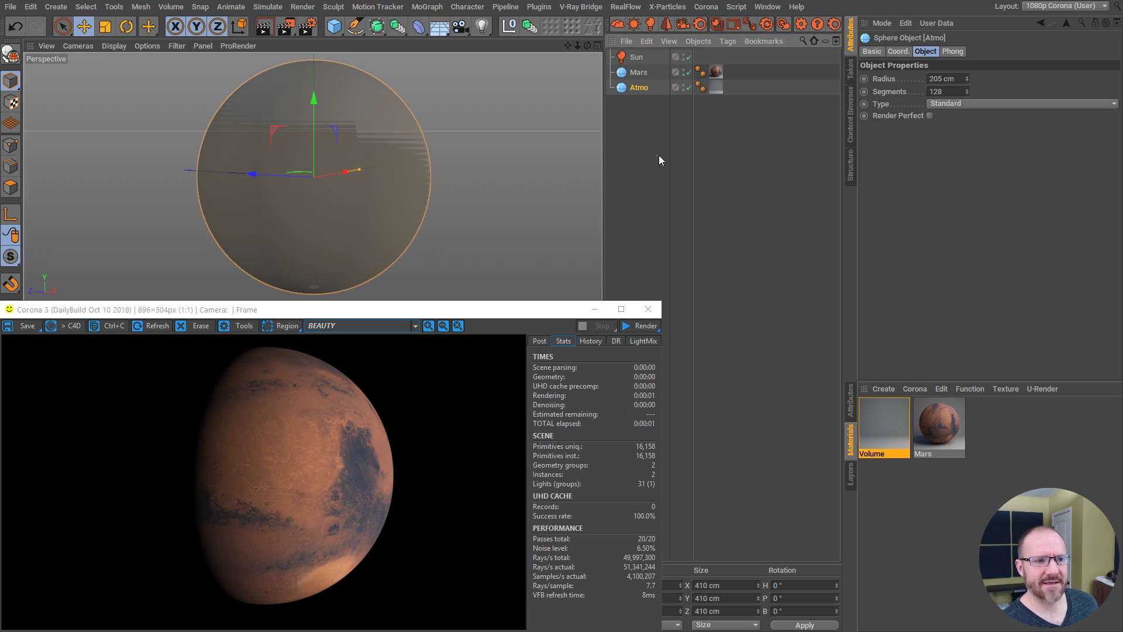
pyautogui.click(648, 171)
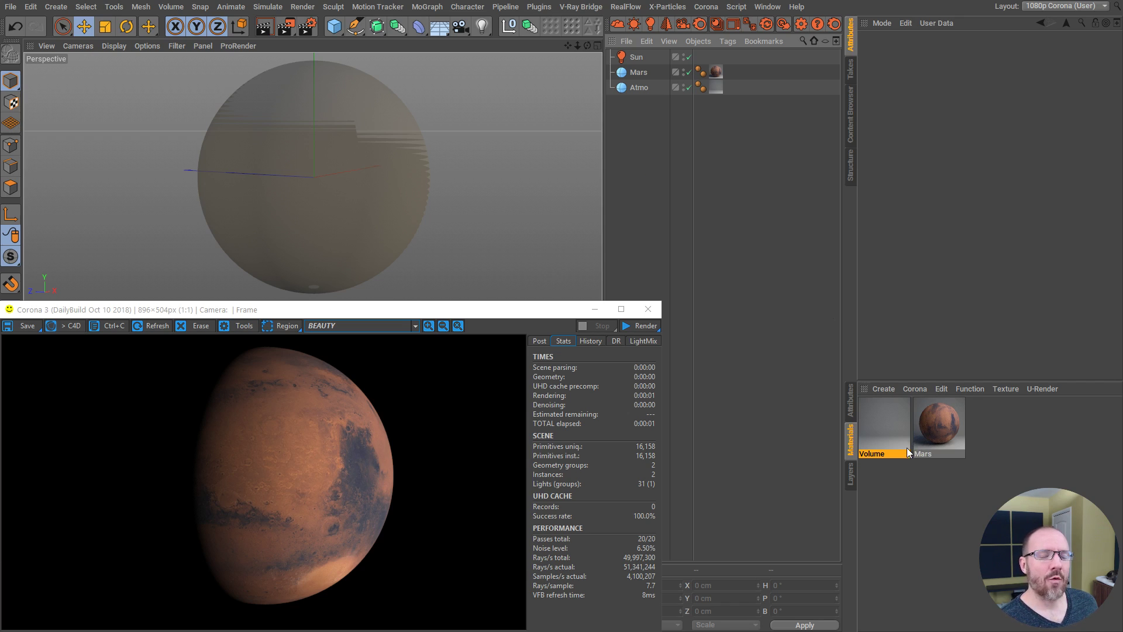
# Step: Select the Volume material to display its default absorption, scattering and emission settings
pyautogui.click(880, 420)
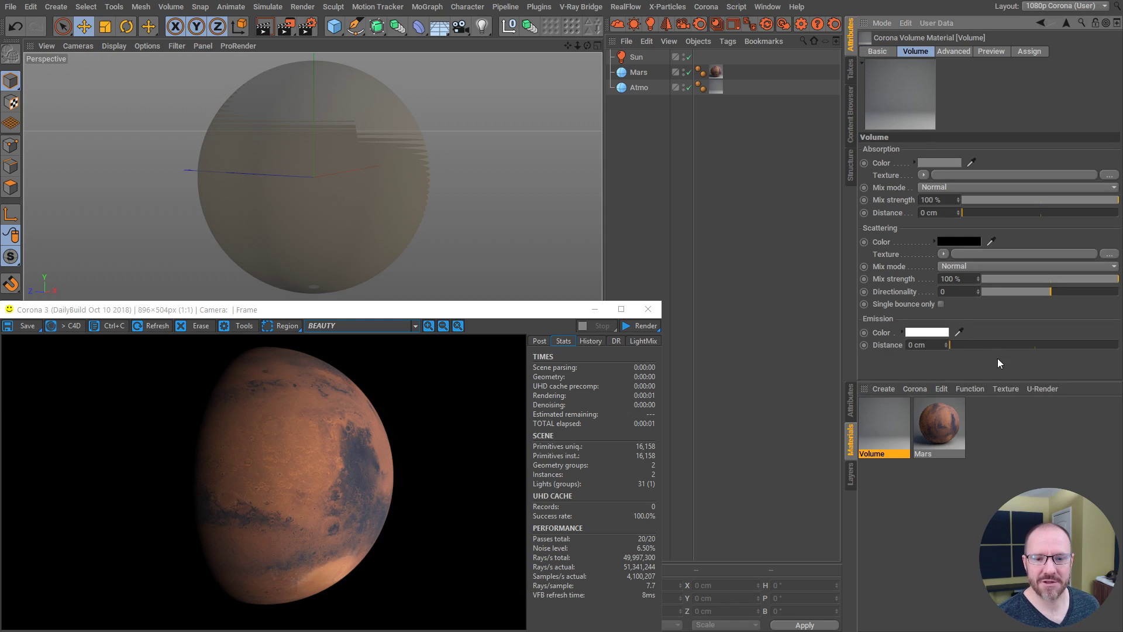
# Step: Give the Volume absorption a tan colour and set its distance to 15 cm
pyautogui.click(939, 163)
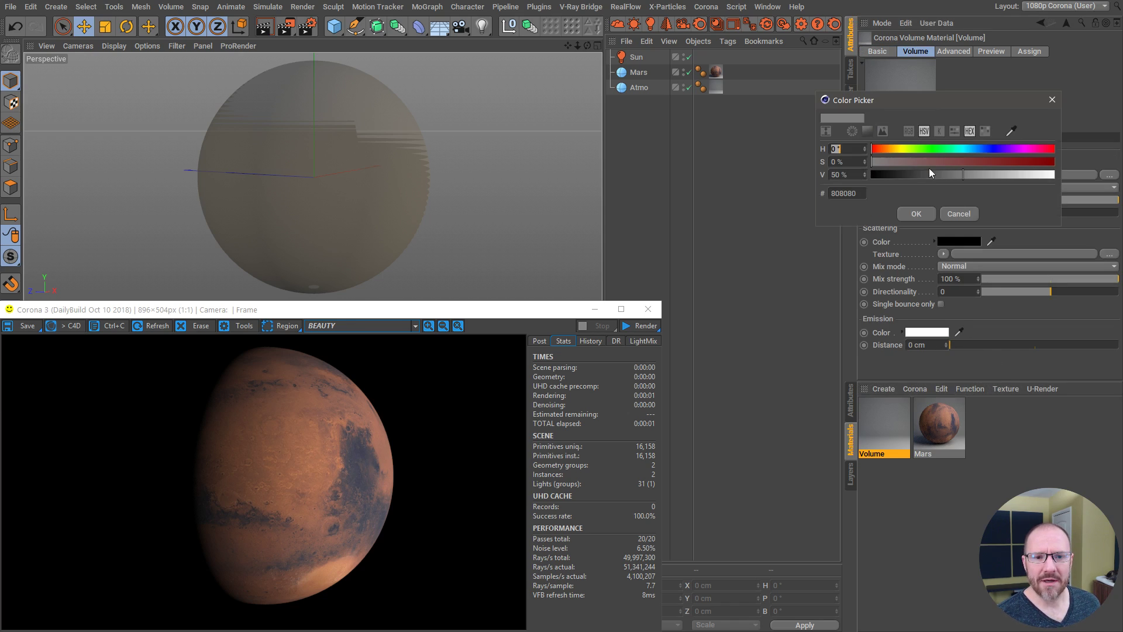
pyautogui.moveTo(963, 149); pyautogui.dragTo(900, 150)
pyautogui.click(970, 162)
pyautogui.moveTo(963, 174); pyautogui.dragTo(975, 174)
pyautogui.click(894, 150)
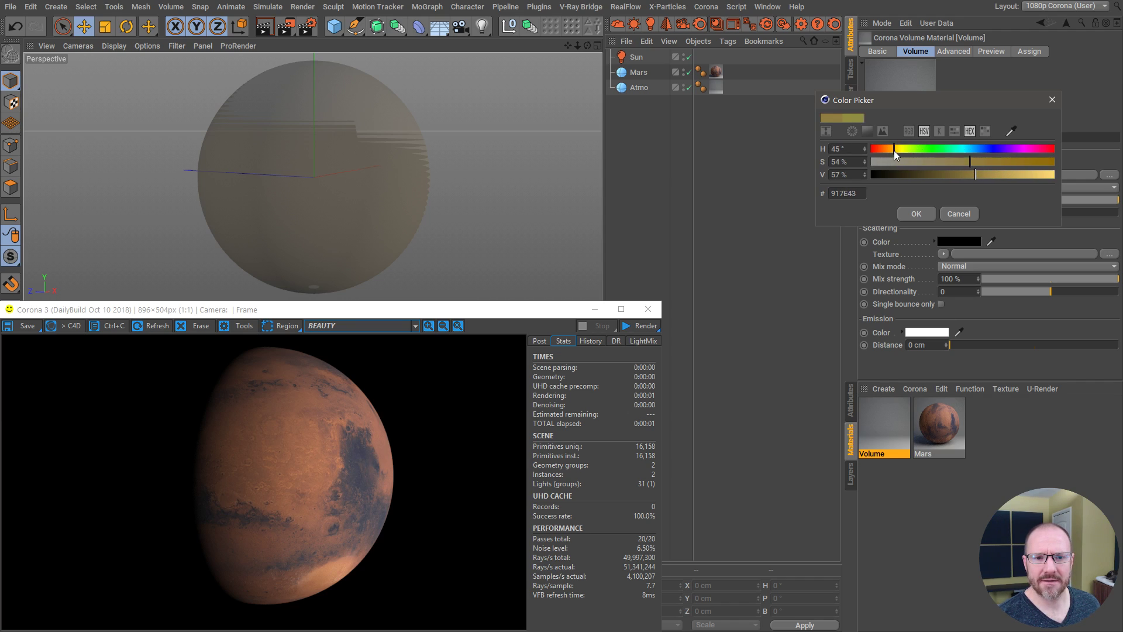
pyautogui.click(916, 213)
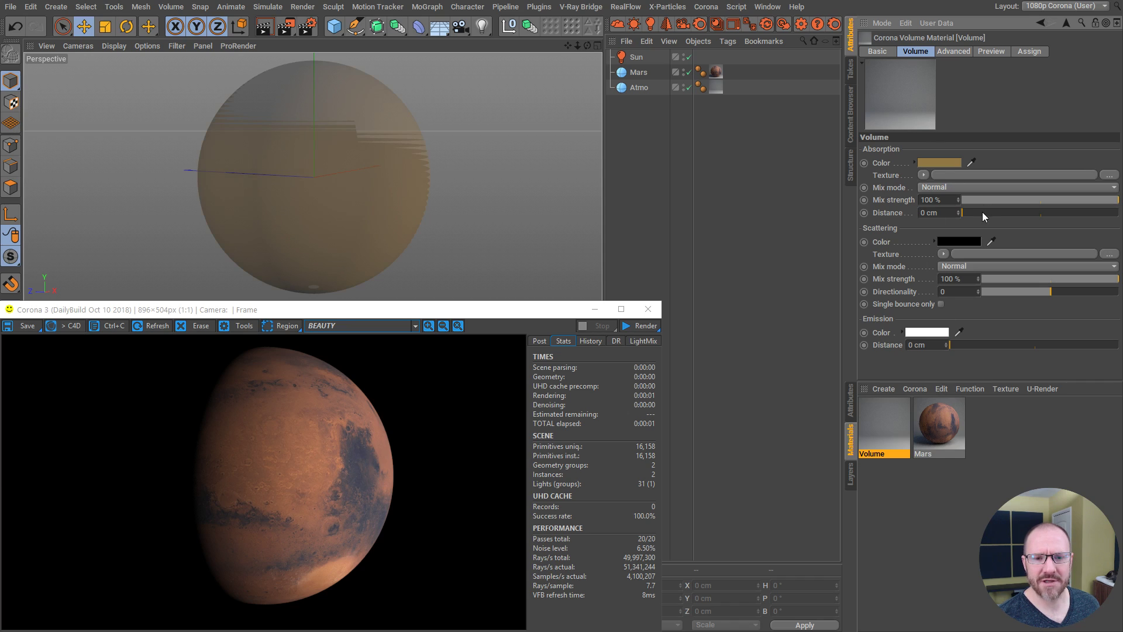
pyautogui.moveTo(981, 212); pyautogui.dragTo(1120, 213)
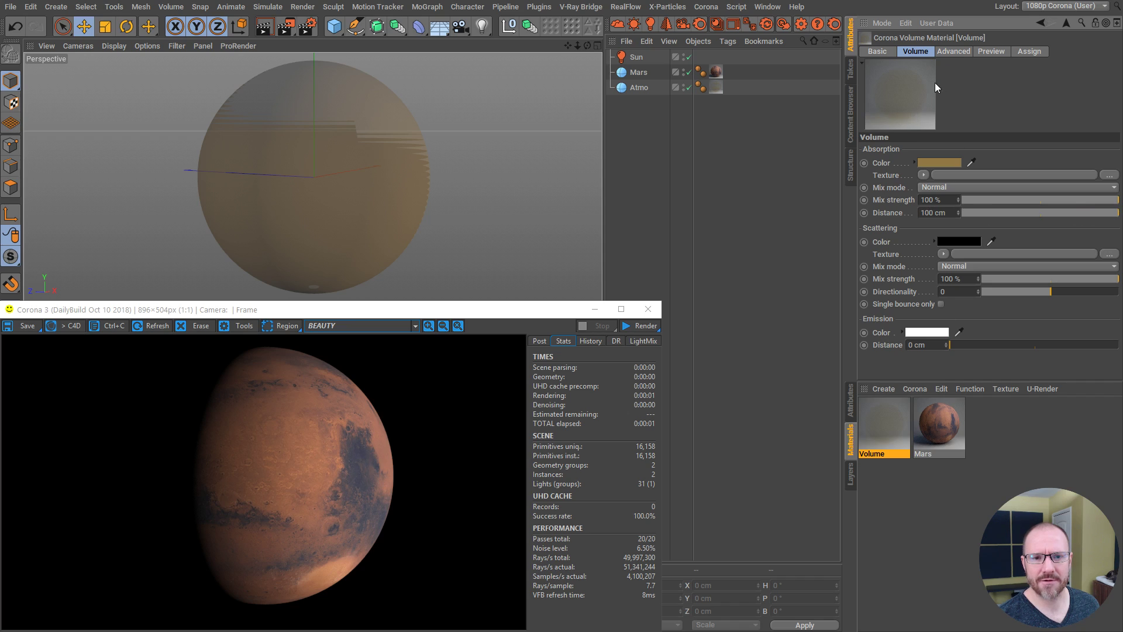
pyautogui.moveTo(995, 213); pyautogui.dragTo(992, 214)
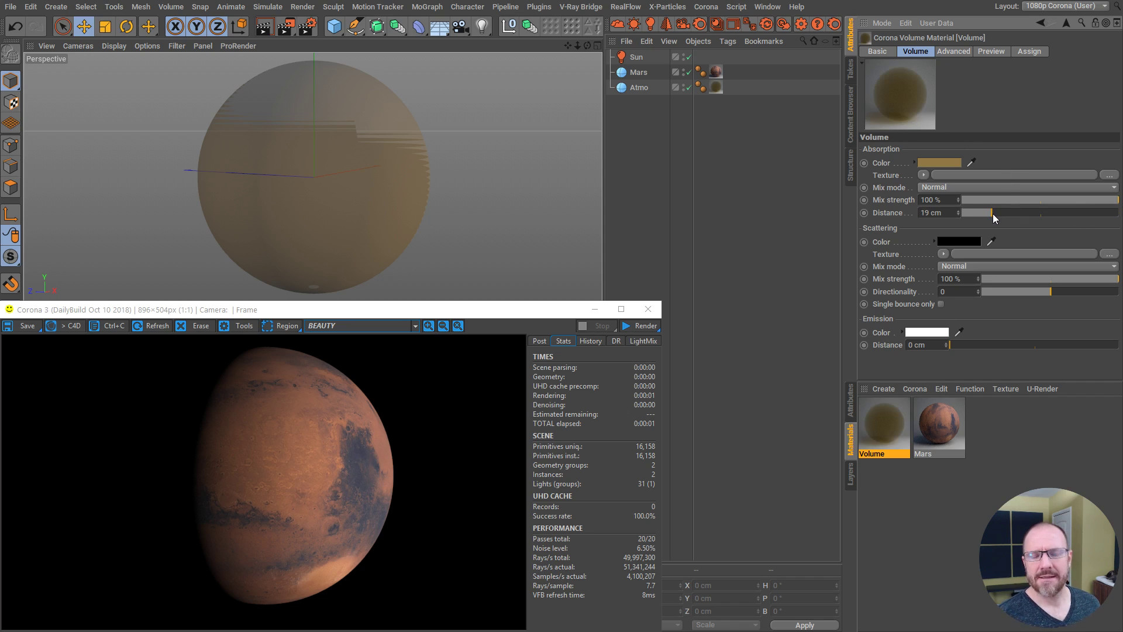
pyautogui.moveTo(959, 211); pyautogui.dragTo(960, 211)
# Step: Set the scattering colour to light blue 6CC2EB
pyautogui.click(963, 241)
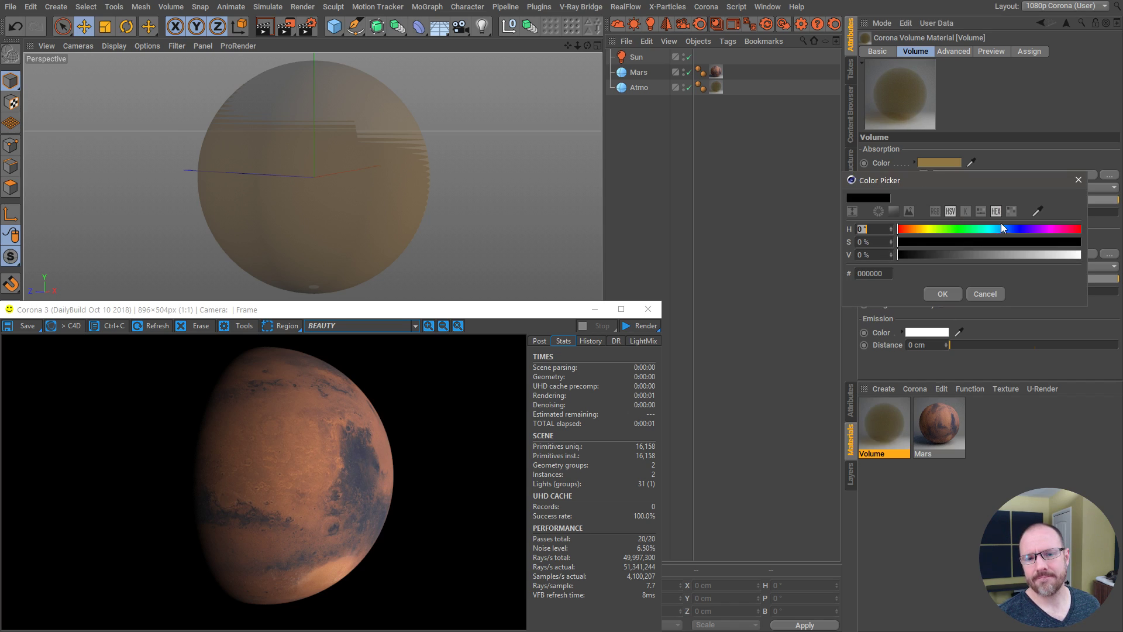
pyautogui.click(999, 229)
pyautogui.click(996, 242)
pyautogui.moveTo(1009, 255); pyautogui.dragTo(1066, 255)
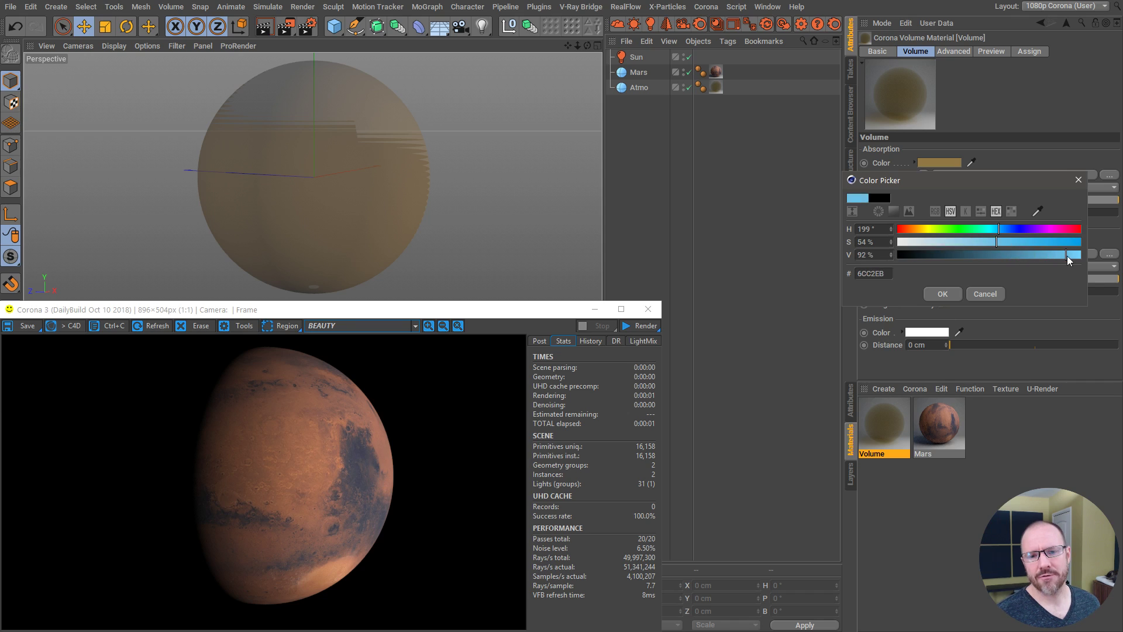
pyautogui.click(943, 294)
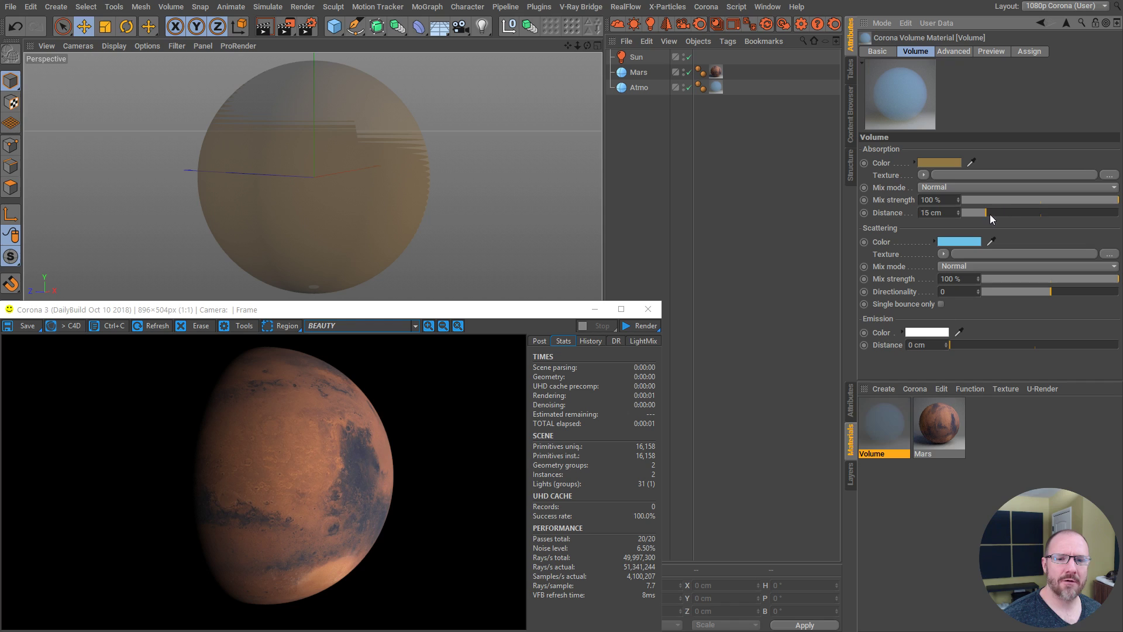
# Step: Change the absorption colour from tan to a brighter orange
pyautogui.click(938, 163)
pyautogui.moveTo(979, 173)
pyautogui.mouseDown()
pyautogui.moveTo(1007, 176)
pyautogui.moveTo(985, 163)
pyautogui.mouseUp()
pyautogui.moveTo(891, 150); pyautogui.dragTo(885, 150)
pyautogui.click(916, 215)
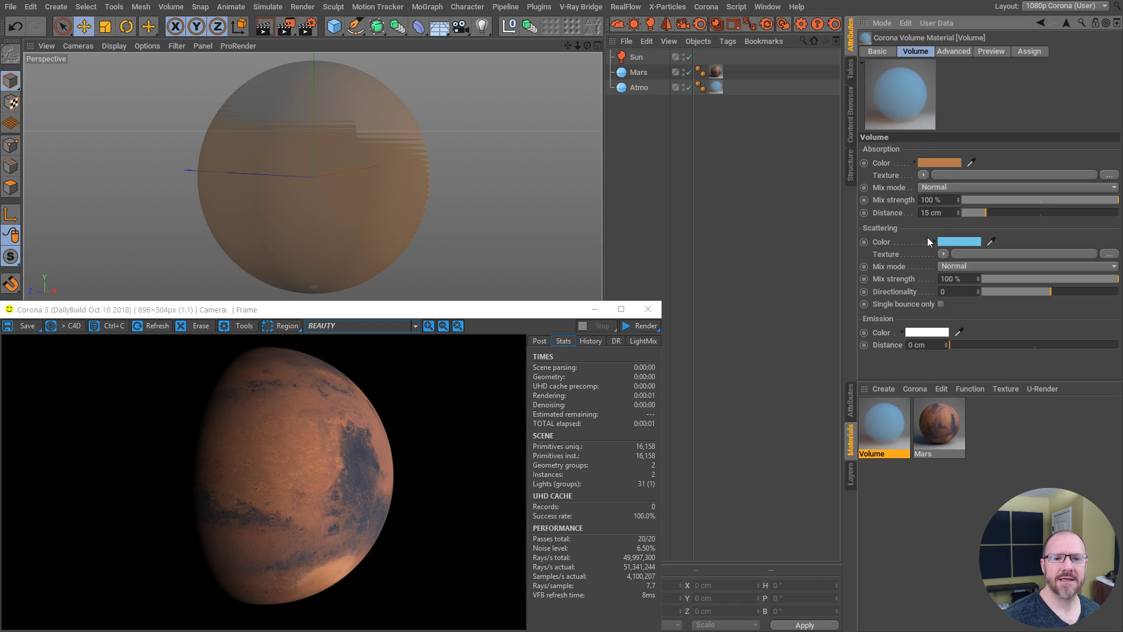
# Step: Change the scattering colour to cyan 5CE6F2
pyautogui.click(962, 241)
pyautogui.moveTo(999, 236); pyautogui.dragTo(993, 235)
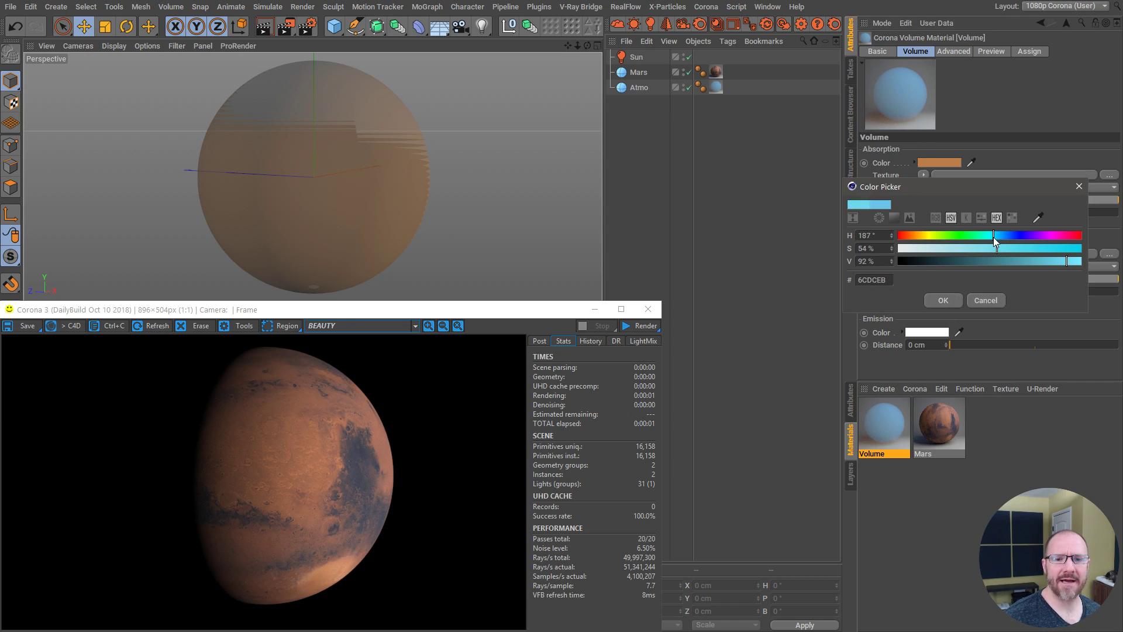
pyautogui.click(1012, 248)
pyautogui.click(1072, 261)
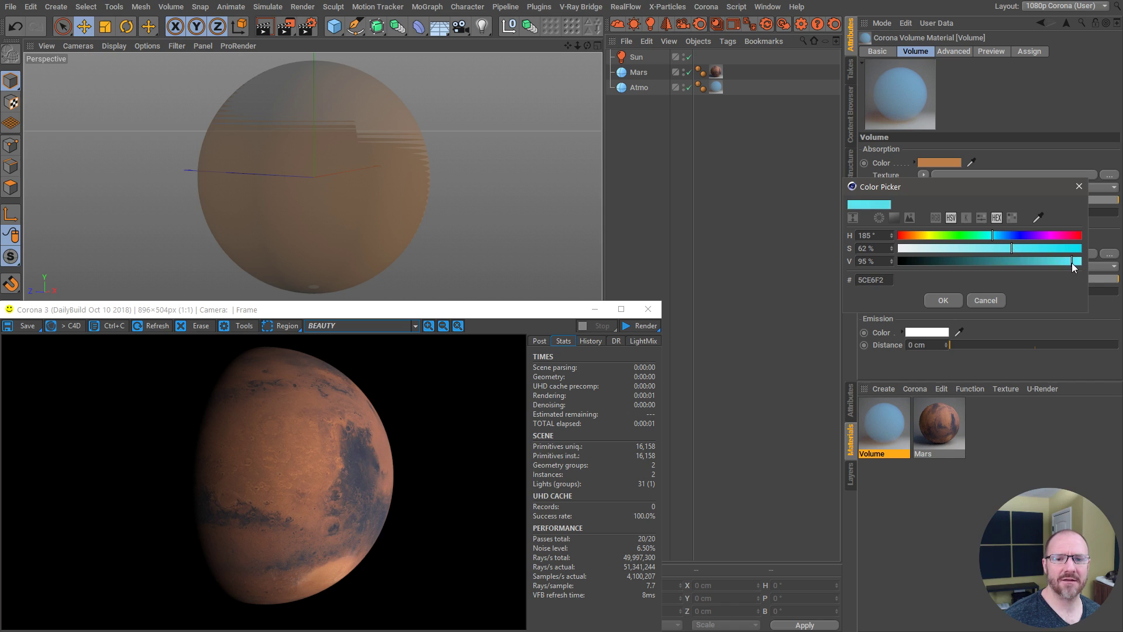
pyautogui.click(945, 300)
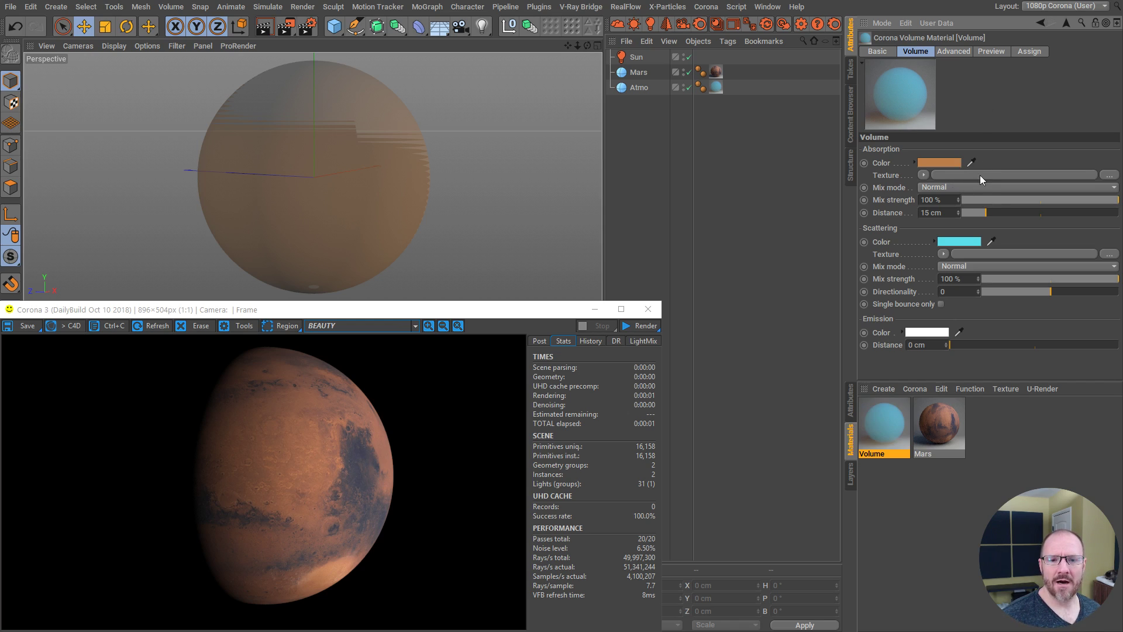
# Step: Try scattering directionality around 0.55–0.6, then set it to 0
pyautogui.moveTo(1059, 291); pyautogui.dragTo(1091, 292)
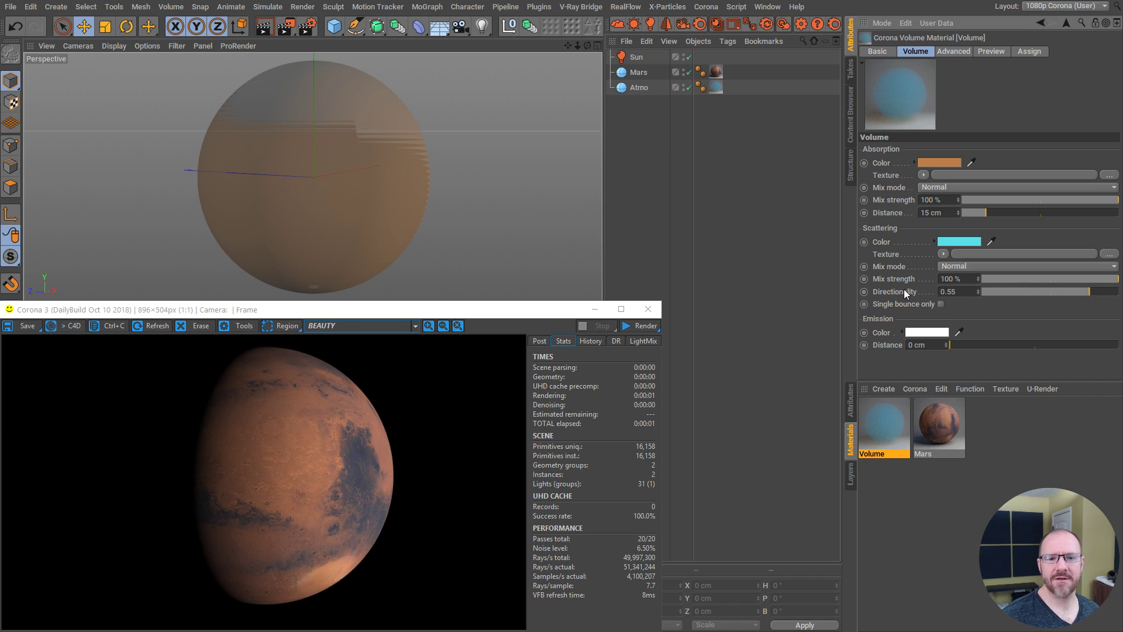
pyautogui.click(1092, 292)
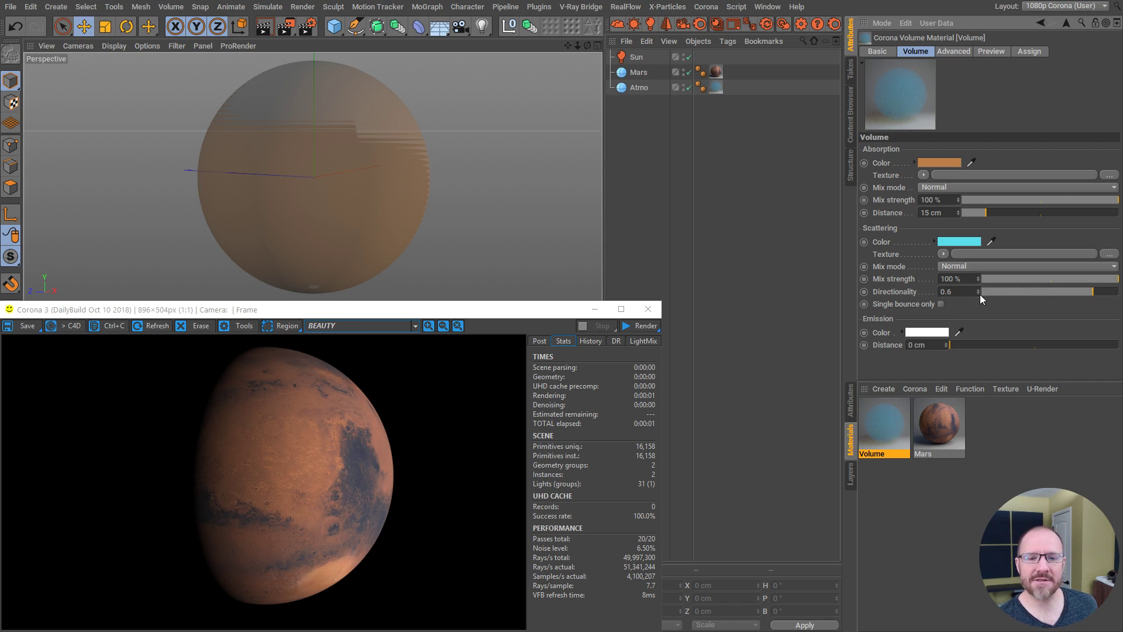
pyautogui.click(954, 291)
pyautogui.write('0')
pyautogui.press('Return')
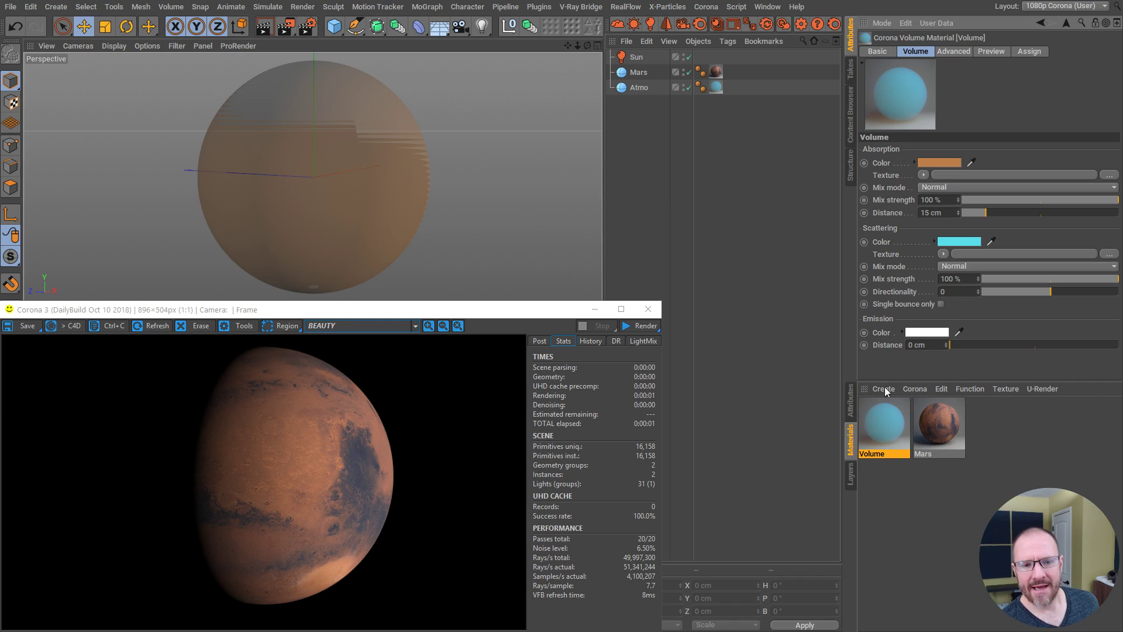
# Step: Apply the Volume material to the Atmo object and start the interactive Corona render
pyautogui.moveTo(889, 426); pyautogui.dragTo(715, 94)
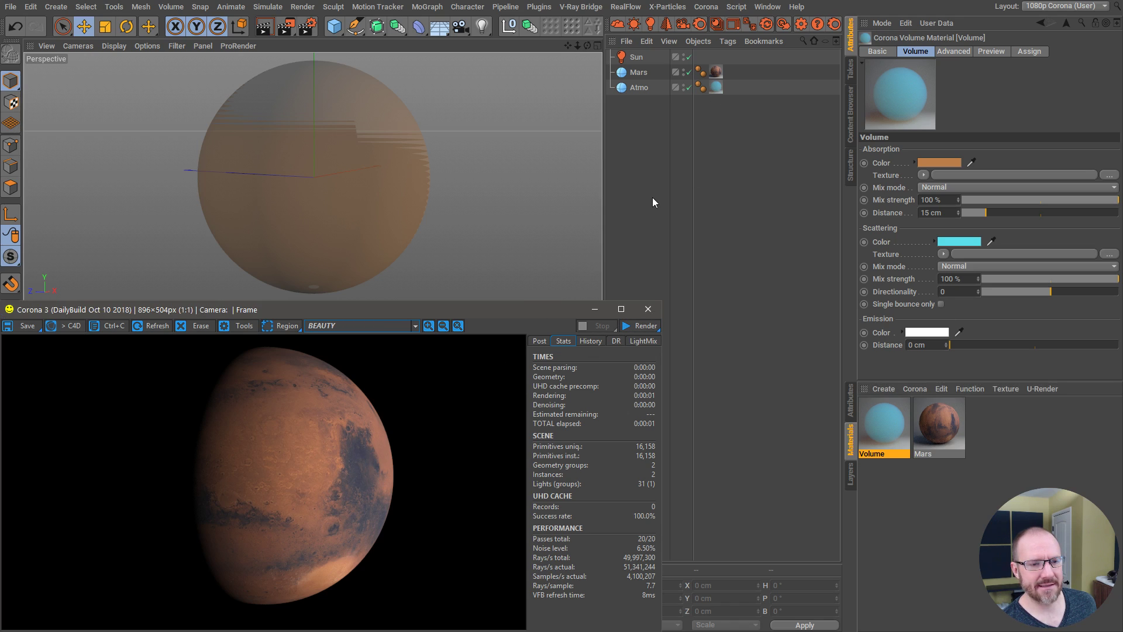
pyautogui.click(783, 24)
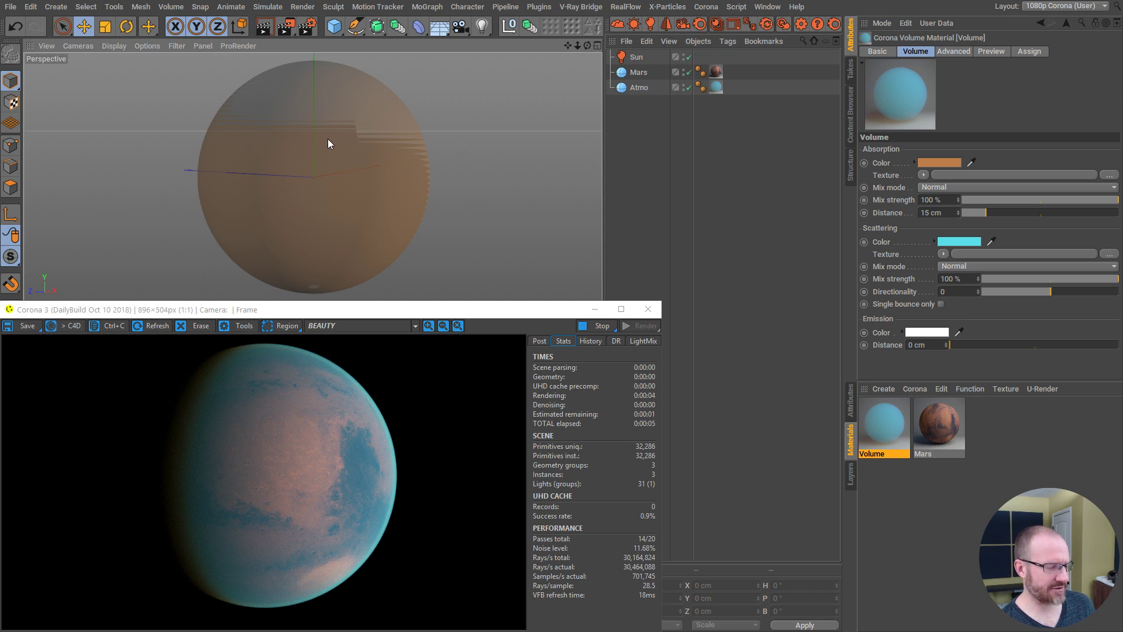
pyautogui.keyDown('alt'); pyautogui.moveTo(326, 136); pyautogui.dragTo(412, 169); pyautogui.keyUp('alt')
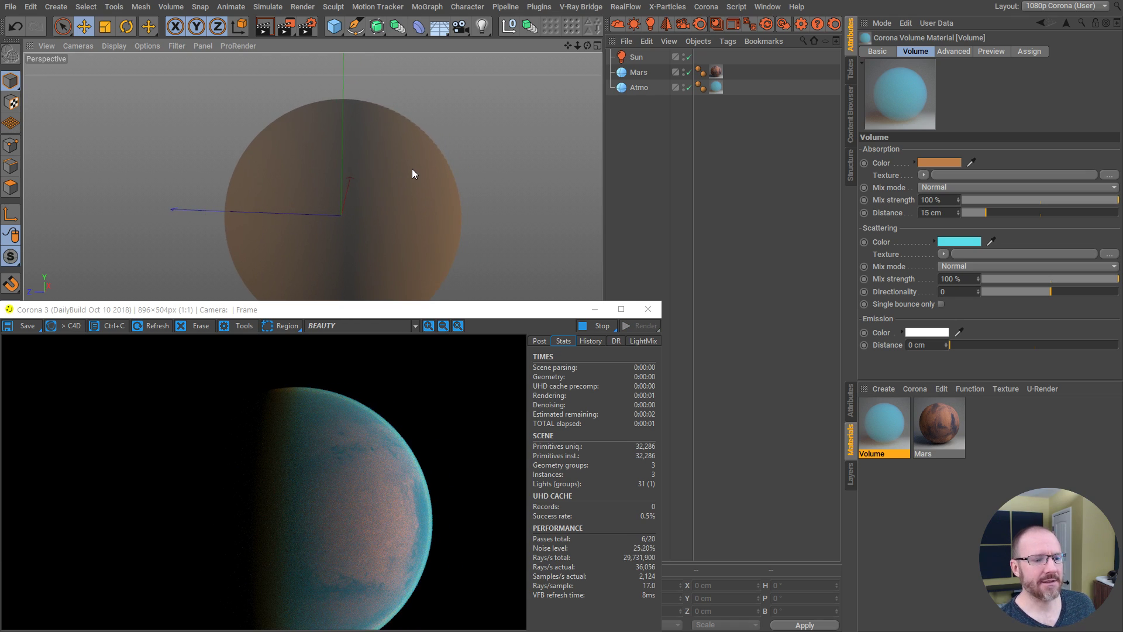
pyautogui.keyDown('alt'); pyautogui.moveTo(343, 101); pyautogui.dragTo(438, 91, button='right'); pyautogui.keyUp('alt')
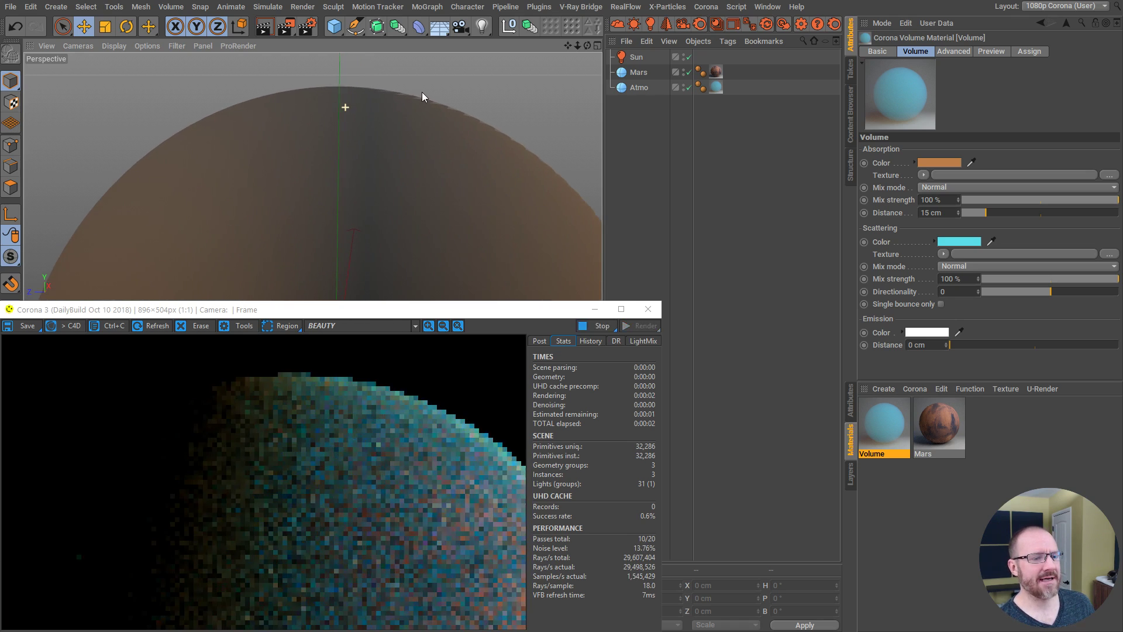
pyautogui.keyDown('alt'); pyautogui.moveTo(342, 100); pyautogui.dragTo(444, 135); pyautogui.keyUp('alt')
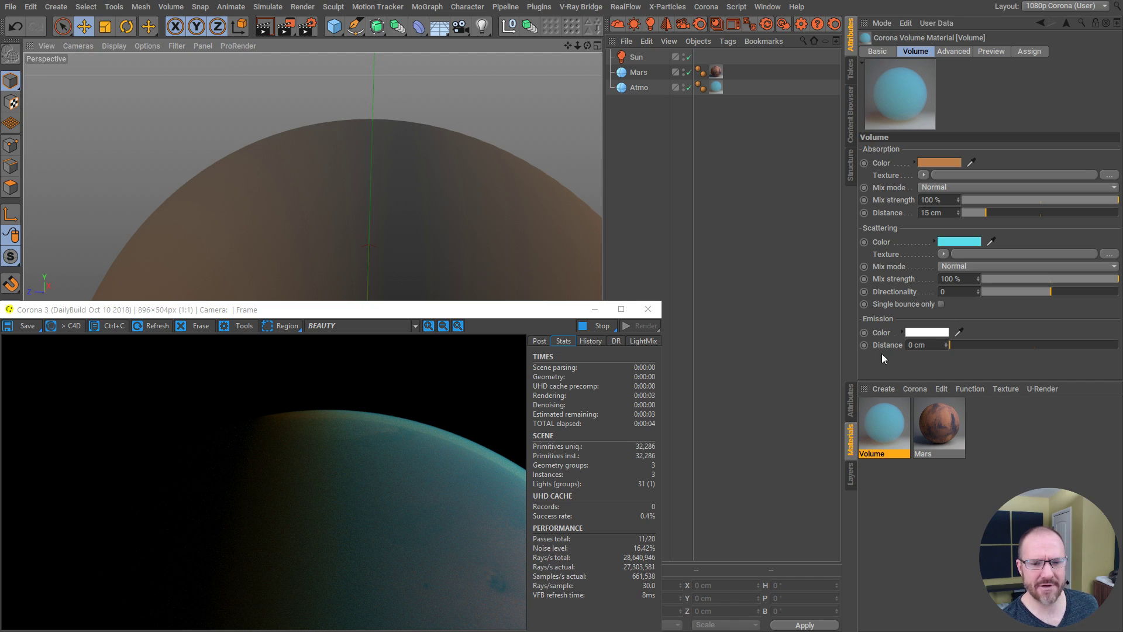
# Step: Shift the scattering colour to a deeper sky blue, 54B4EB
pyautogui.click(956, 245)
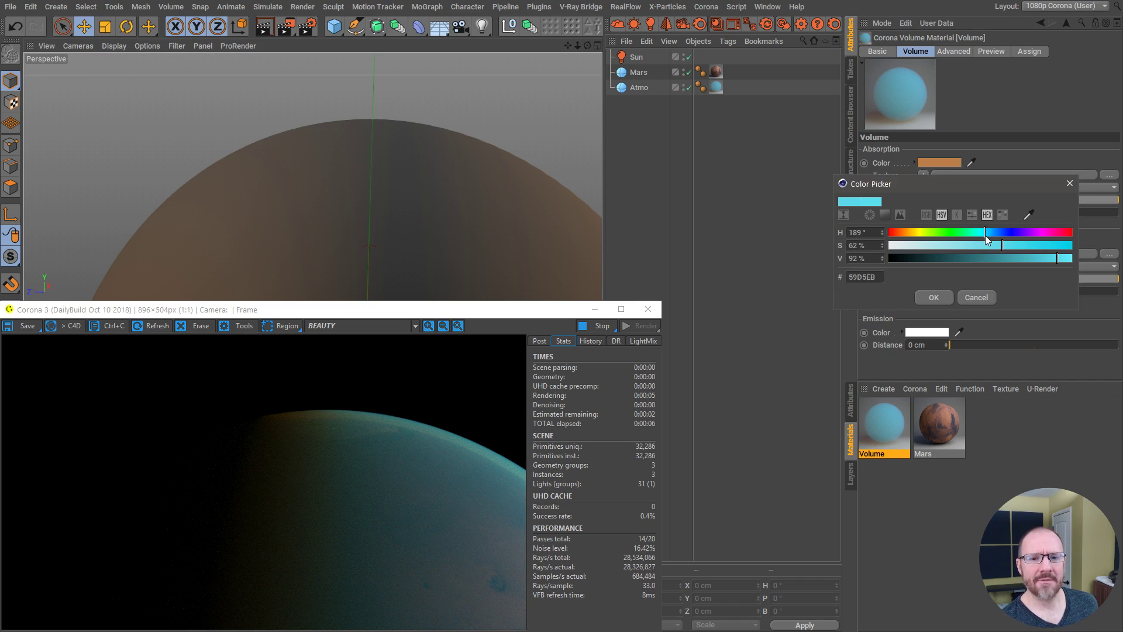
pyautogui.click(989, 234)
pyautogui.click(1005, 244)
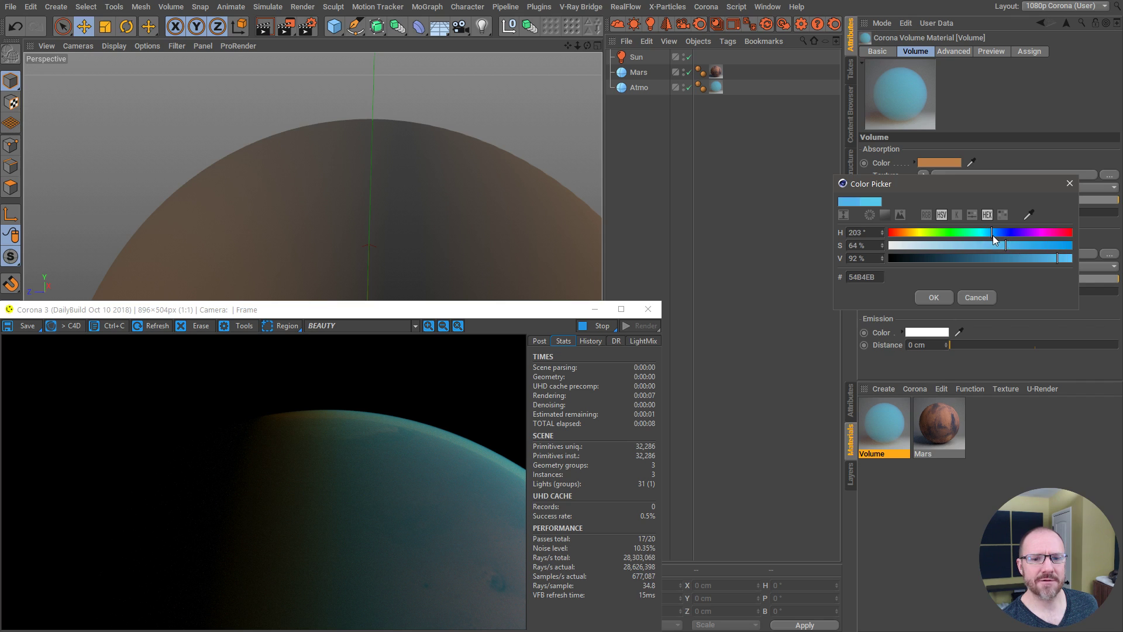
pyautogui.click(934, 297)
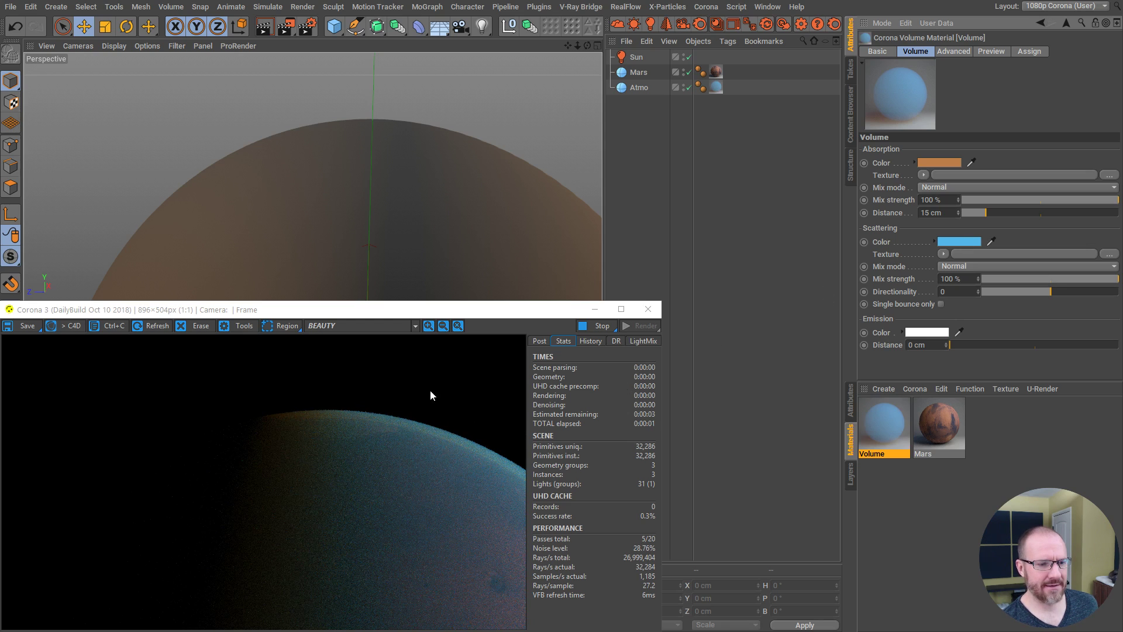
pyautogui.moveTo(577, 46); pyautogui.dragTo(538, 57)
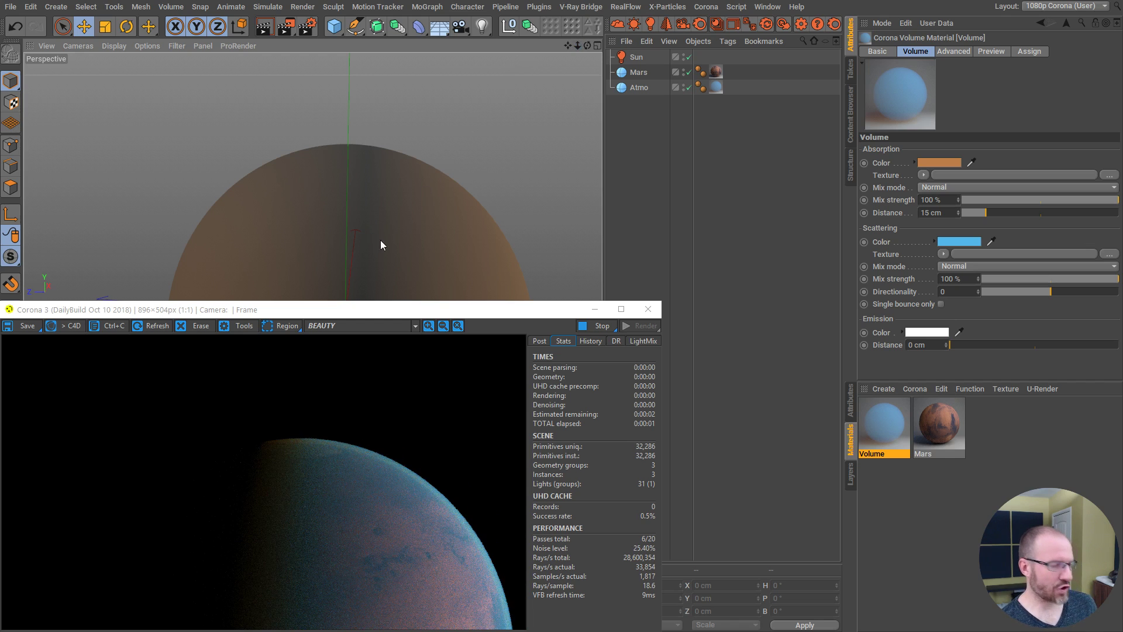
# Step: Test several absorption distances and settle on exactly 50 cm
pyautogui.keyDown('alt'); pyautogui.moveTo(381, 242); pyautogui.dragTo(337, 111); pyautogui.keyUp('alt')
pyautogui.keyDown('alt'); pyautogui.moveTo(337, 111); pyautogui.dragTo(354, 193, button='right'); pyautogui.keyUp('alt')
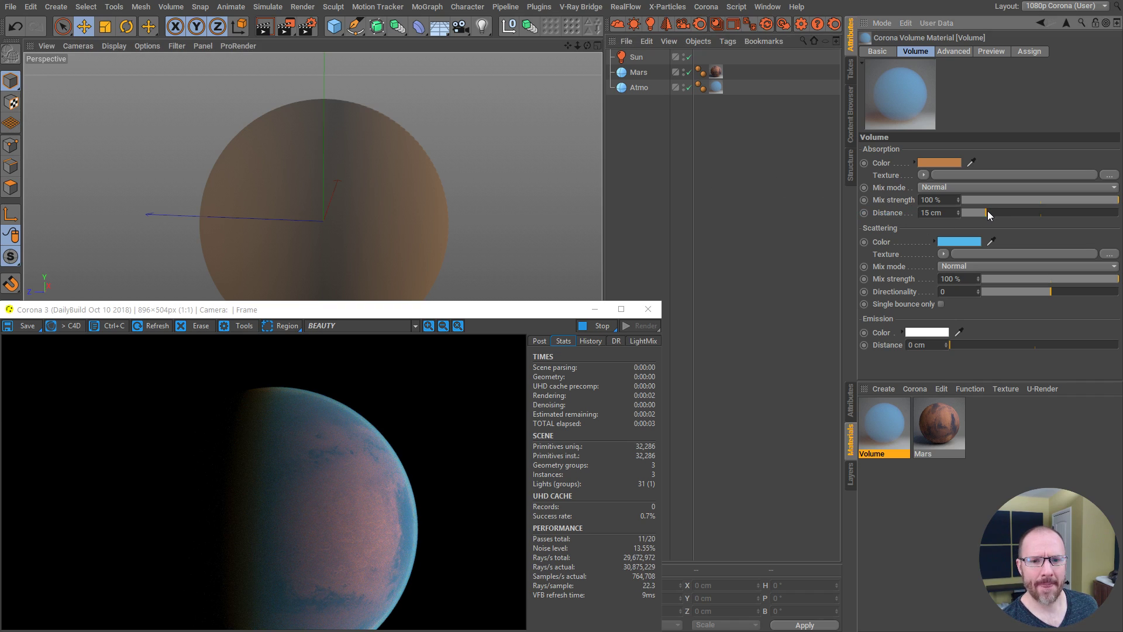
pyautogui.moveTo(988, 212); pyautogui.dragTo(1062, 218)
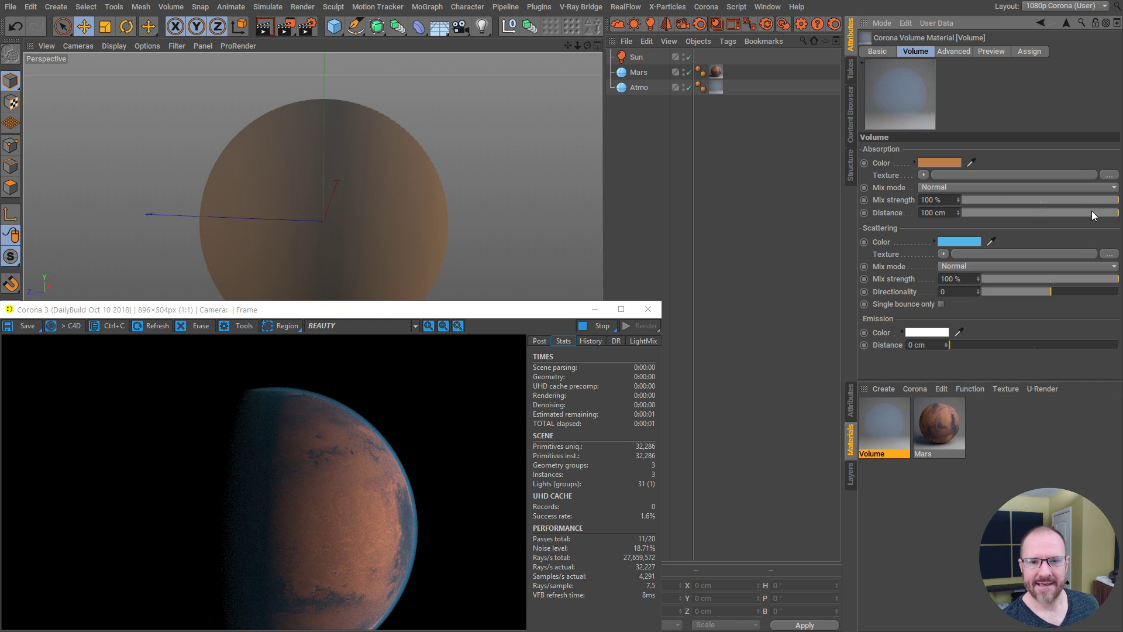
pyautogui.moveTo(1092, 212); pyautogui.dragTo(965, 219)
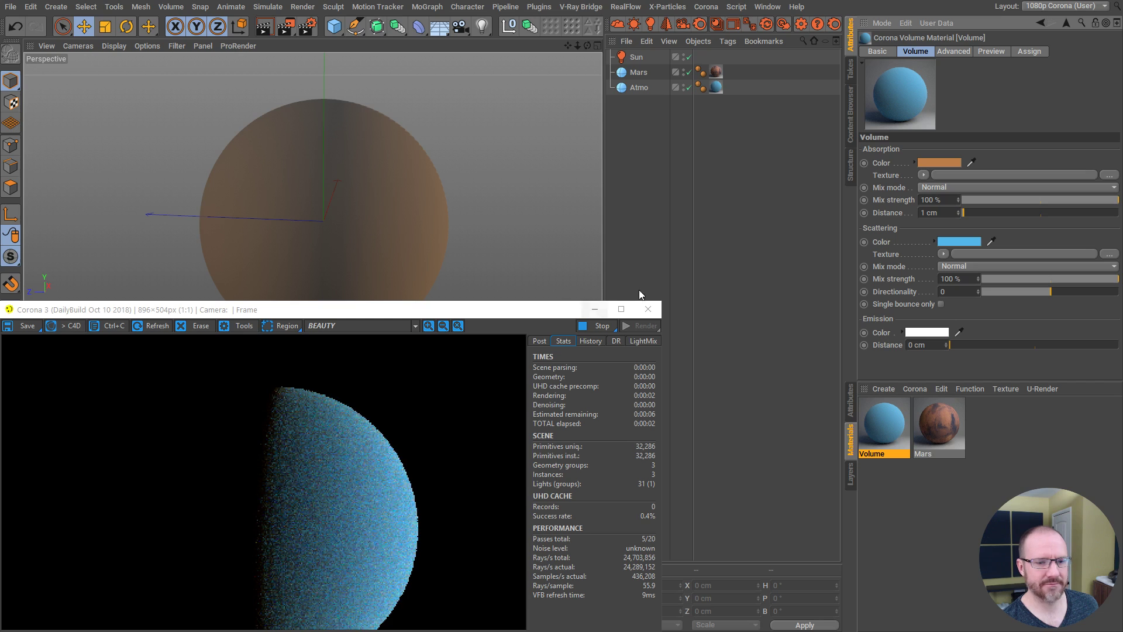
pyautogui.moveTo(983, 212); pyautogui.dragTo(1013, 215)
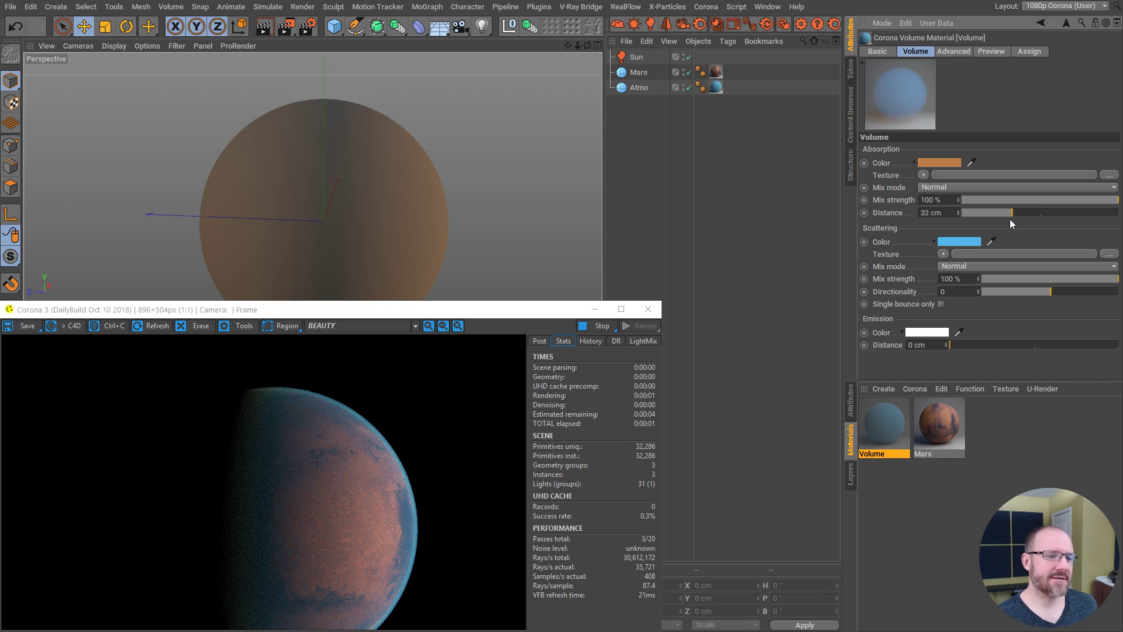
pyautogui.moveTo(1016, 213)
pyautogui.mouseDown()
pyautogui.moveTo(1047, 208)
pyautogui.moveTo(1034, 213)
pyautogui.mouseUp()
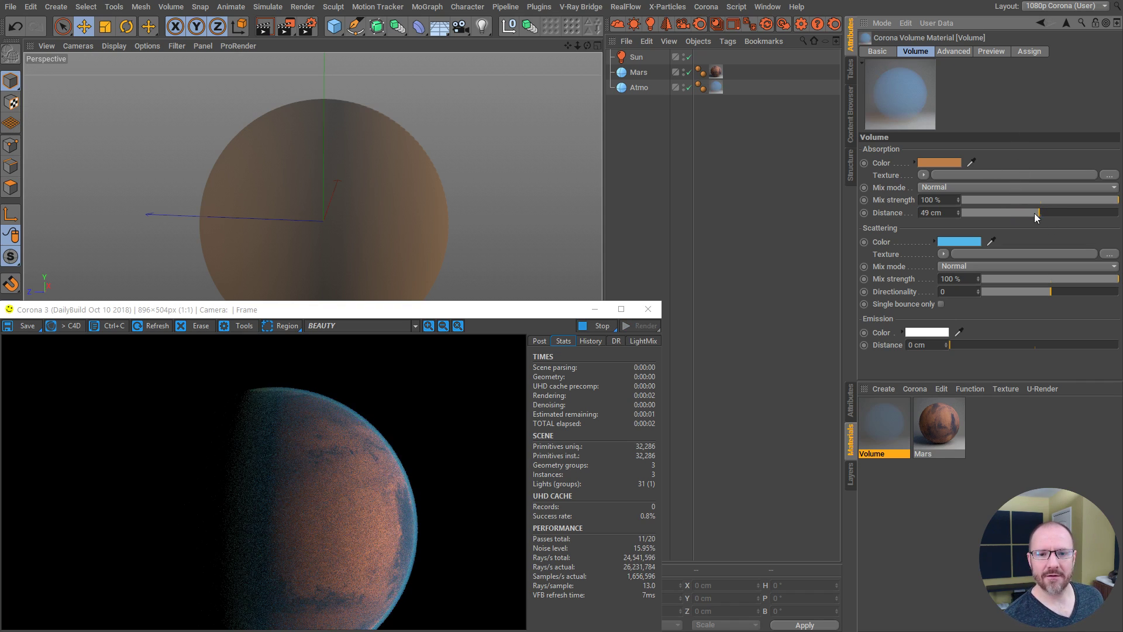
pyautogui.click(959, 210)
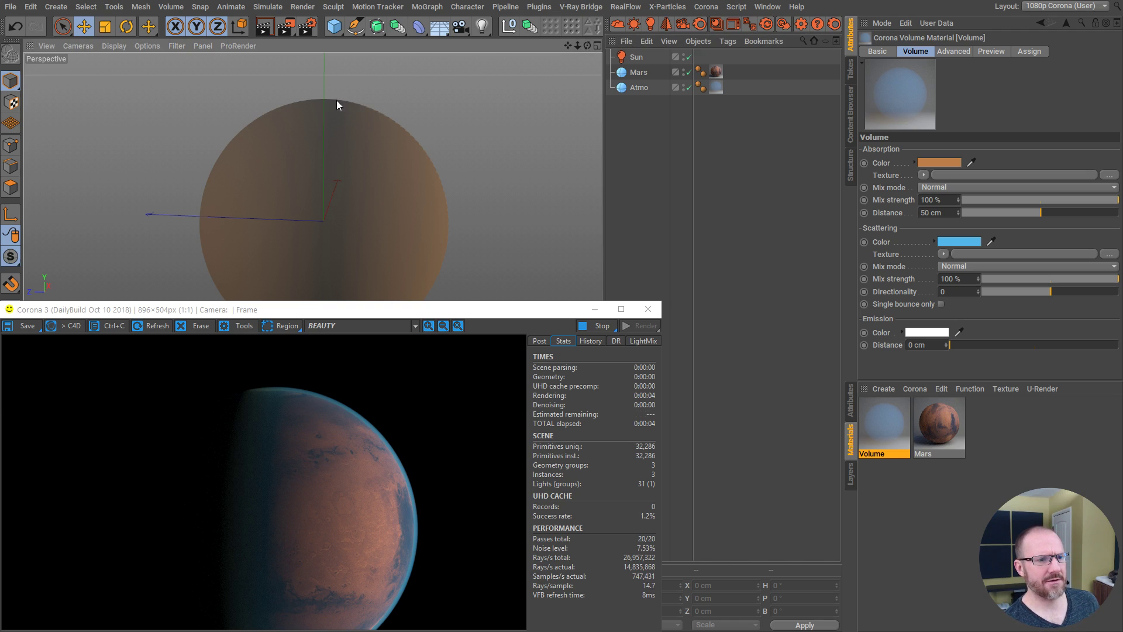
pyautogui.scroll(5, 337, 104)
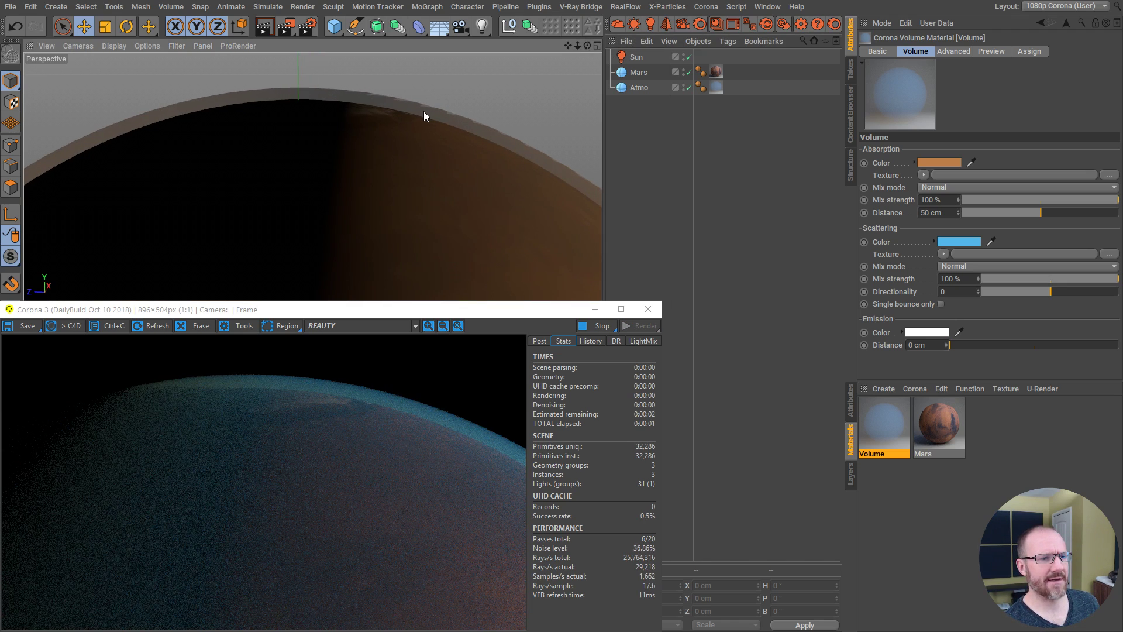
pyautogui.keyDown('alt'); pyautogui.moveTo(424, 111); pyautogui.dragTo(363, 145, button='middle'); pyautogui.keyUp('alt')
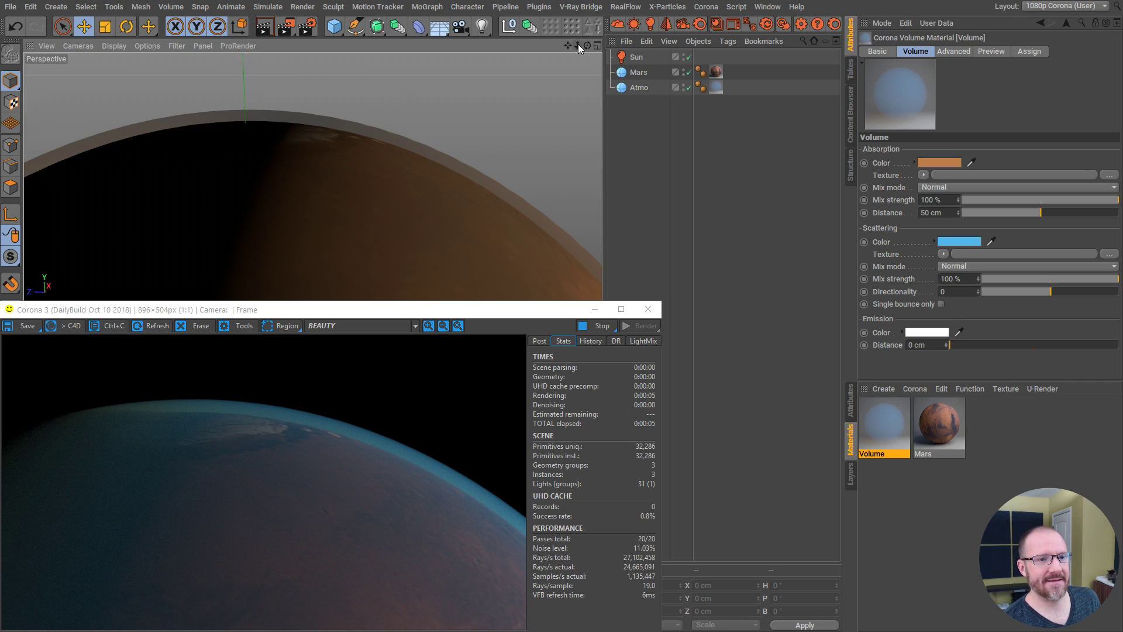
pyautogui.moveTo(578, 44); pyautogui.dragTo(592, 75)
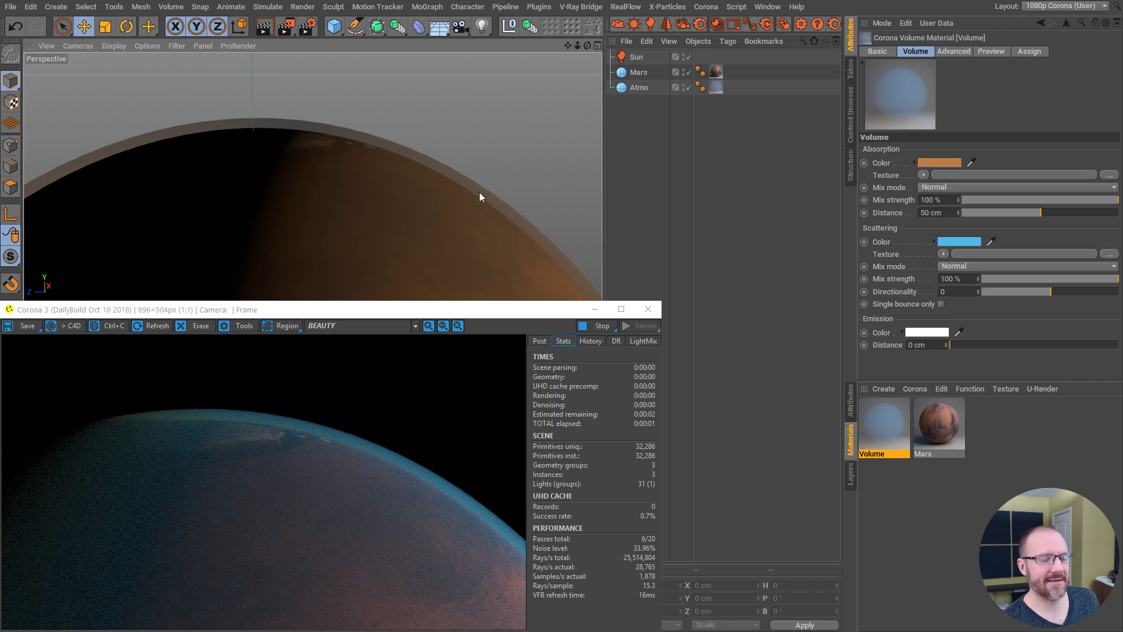
pyautogui.keyDown('alt'); pyautogui.moveTo(350, 132); pyautogui.dragTo(416, 134); pyautogui.keyUp('alt')
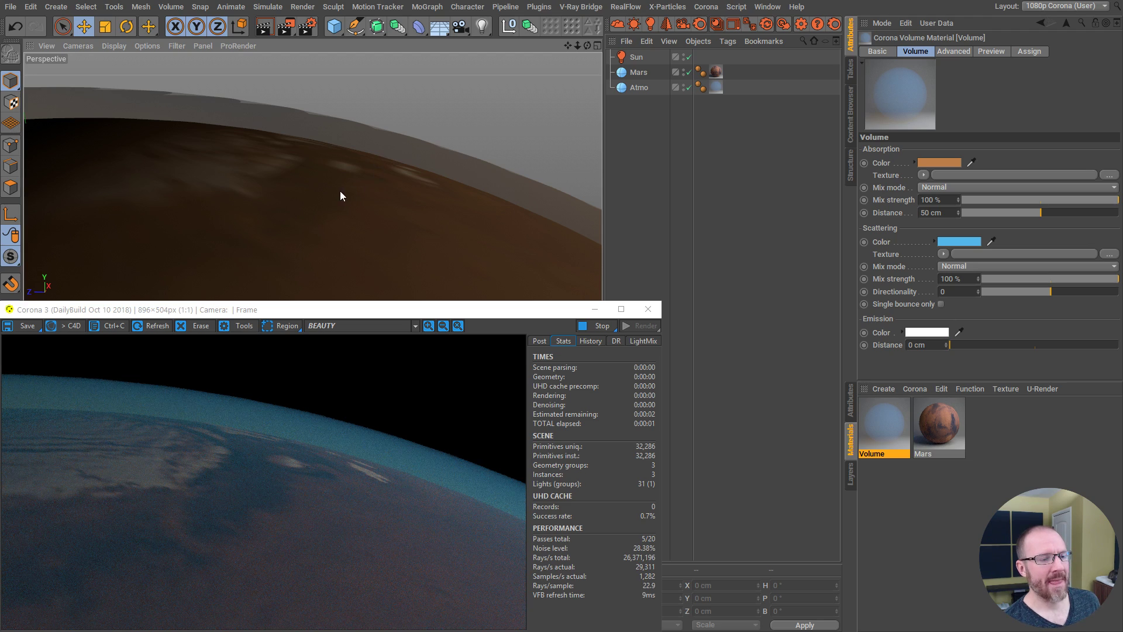
pyautogui.keyDown('alt'); pyautogui.moveTo(341, 196); pyautogui.dragTo(370, 162); pyautogui.keyUp('alt')
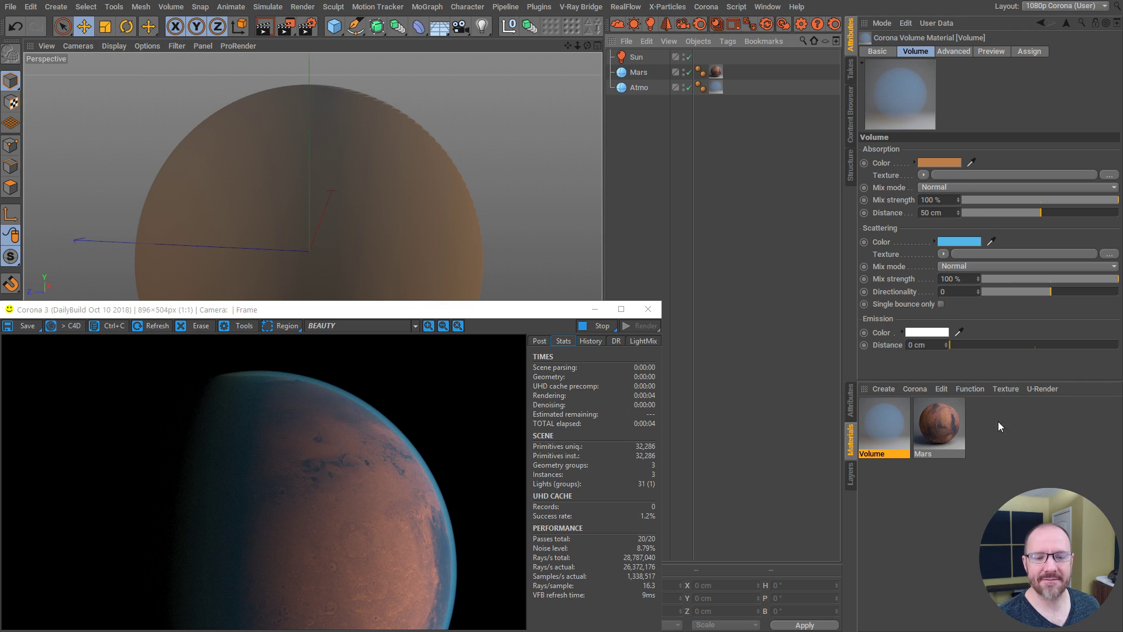
pyautogui.click(906, 476)
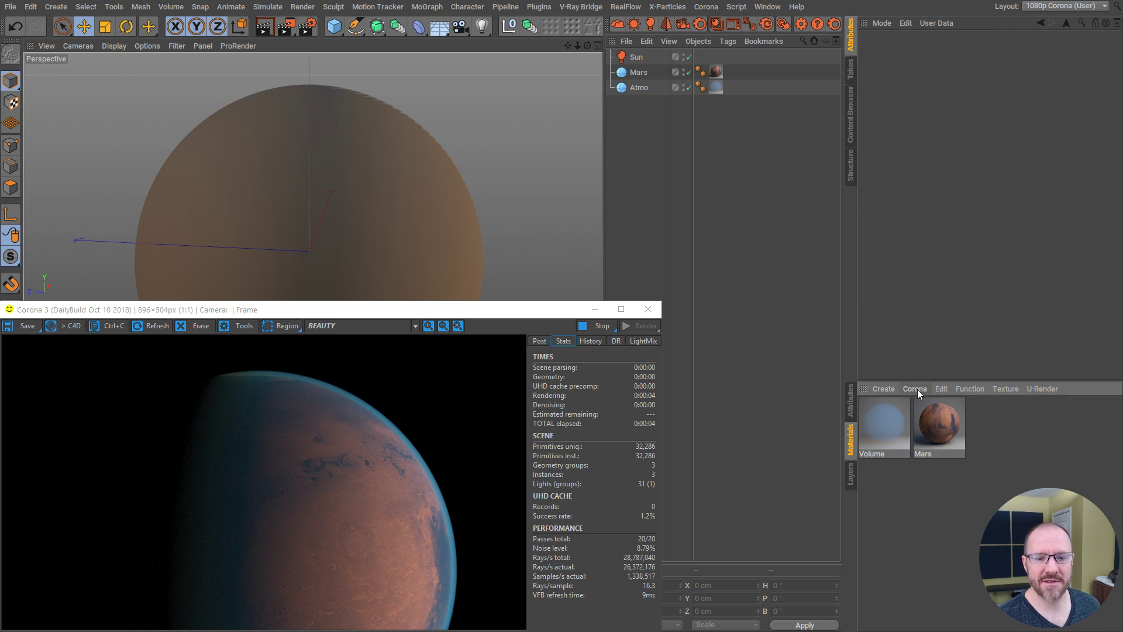
pyautogui.click(916, 390)
pyautogui.click(934, 408)
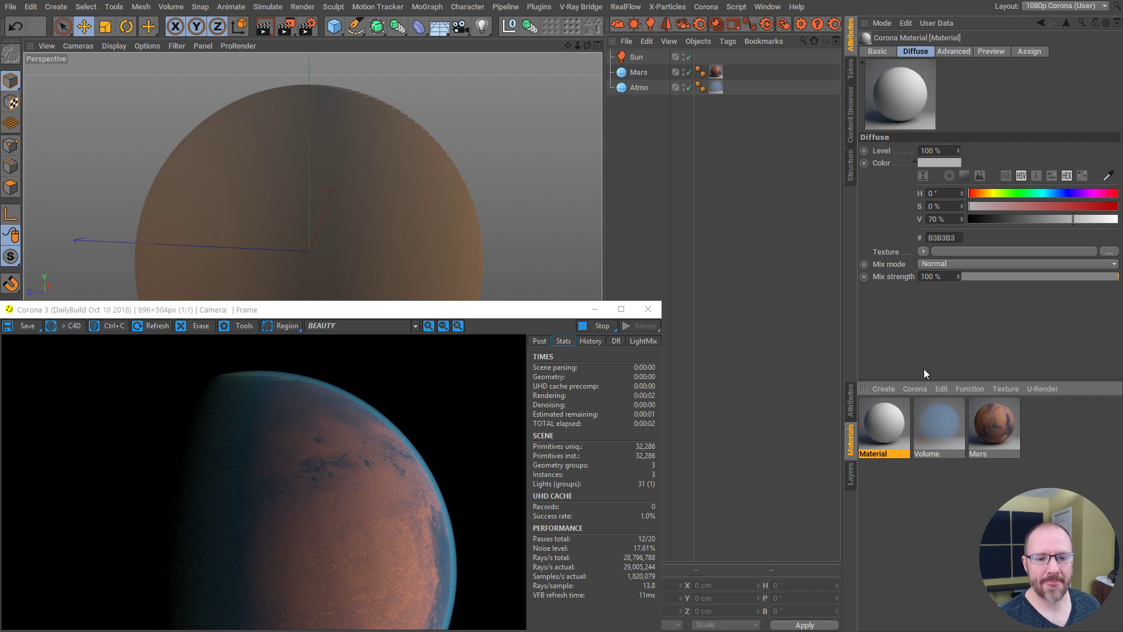
pyautogui.press('Delete')
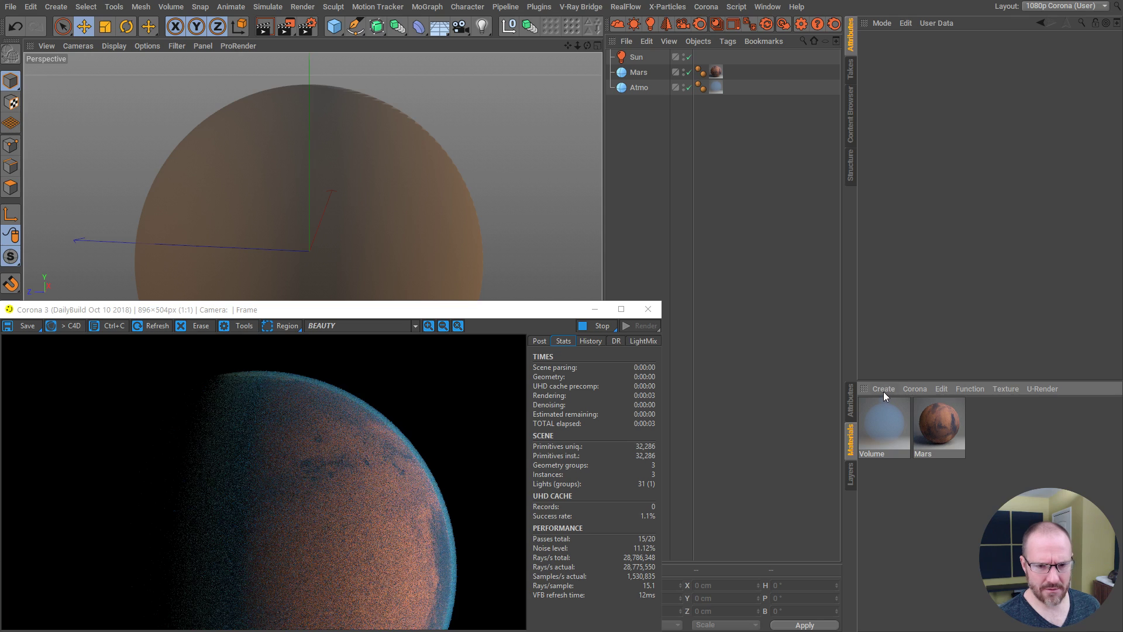
pyautogui.click(884, 389)
pyautogui.click(909, 416)
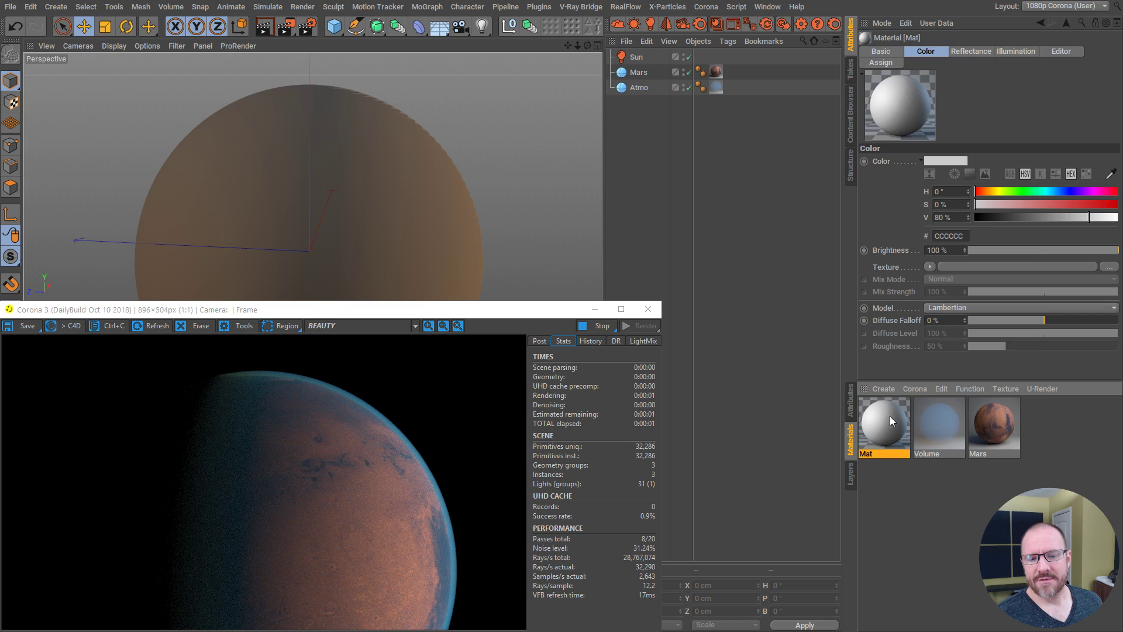
pyautogui.click(929, 267)
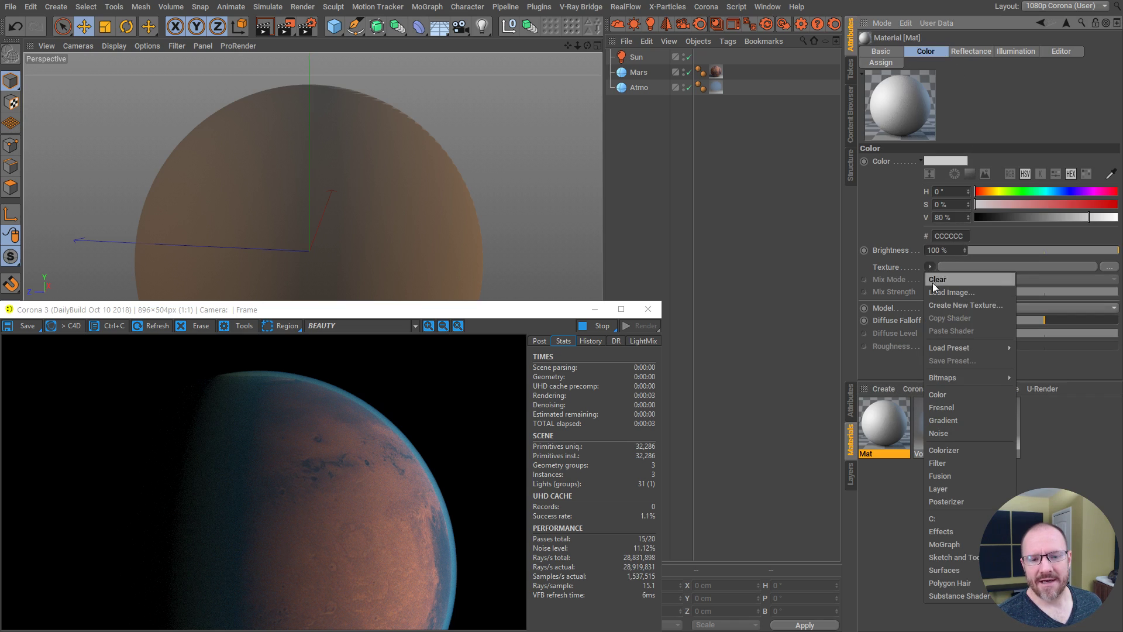
pyautogui.click(943, 420)
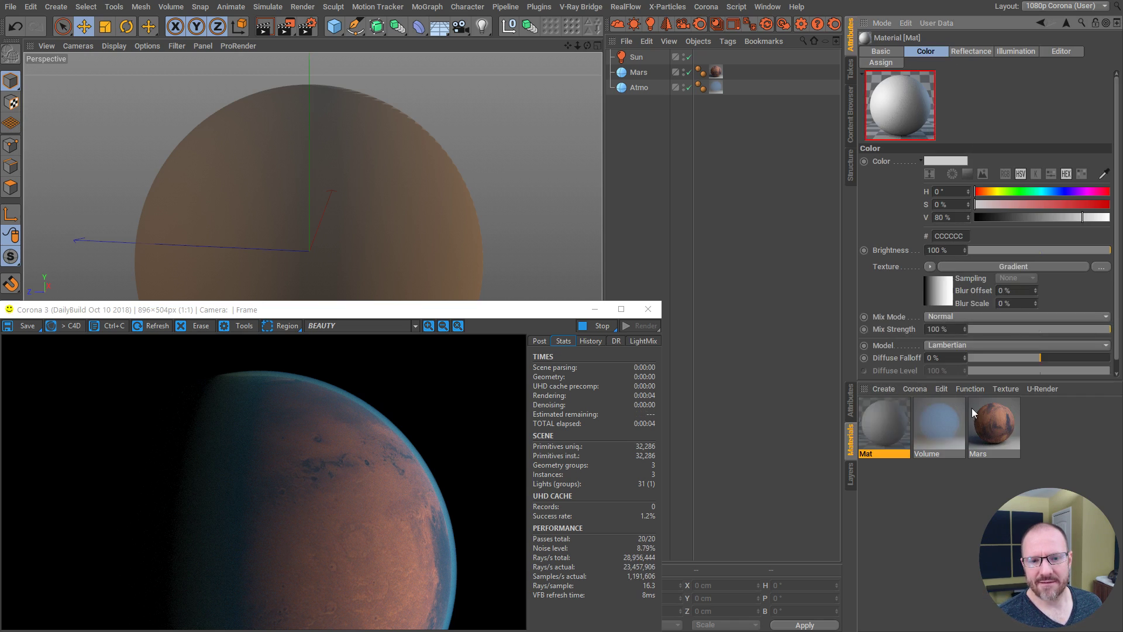
pyautogui.click(940, 285)
pyautogui.click(939, 182)
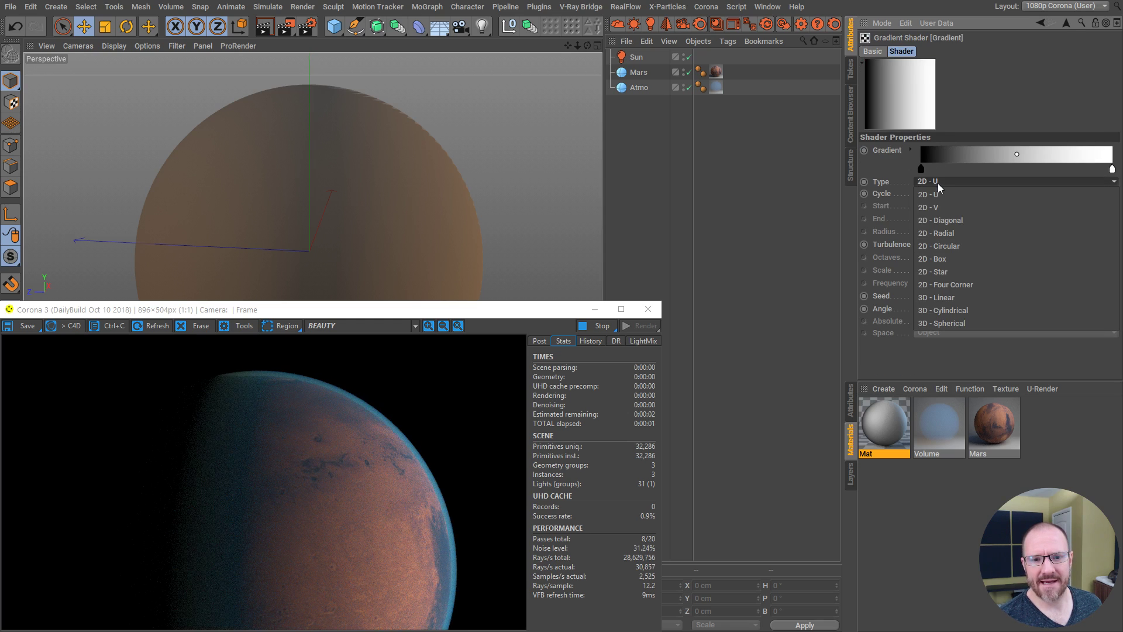
pyautogui.click(952, 324)
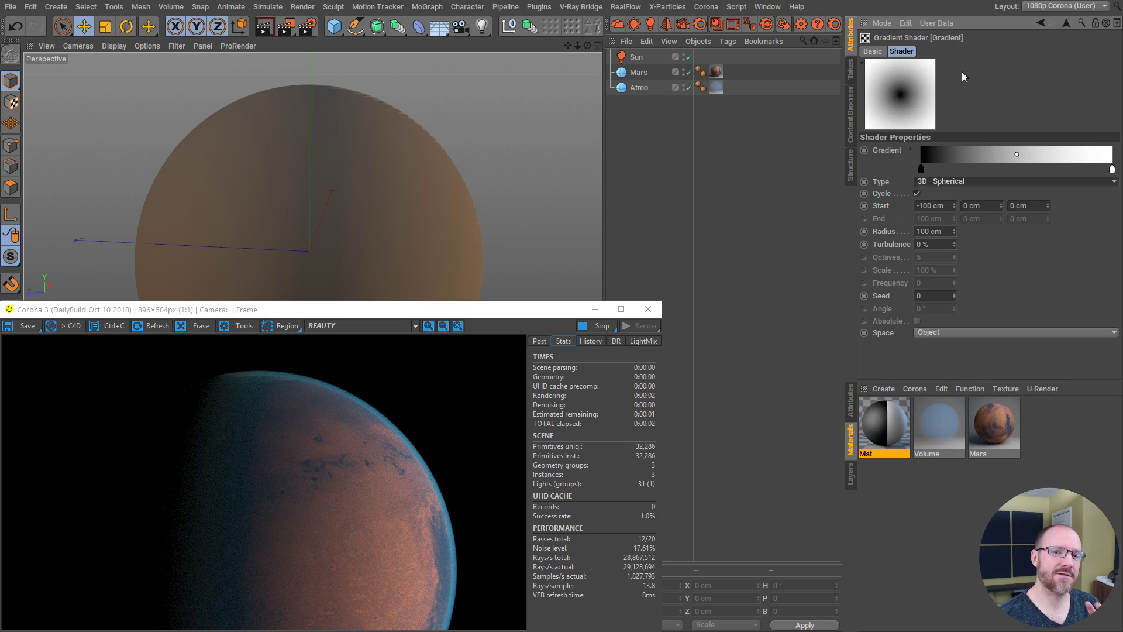
pyautogui.click(1066, 23)
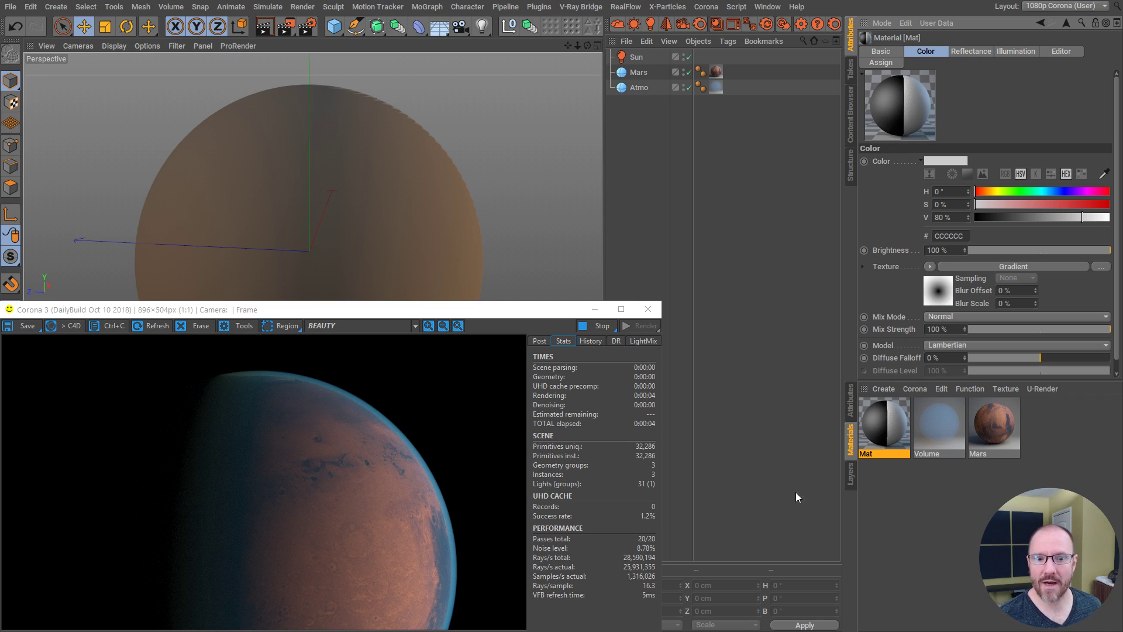
pyautogui.press('Delete')
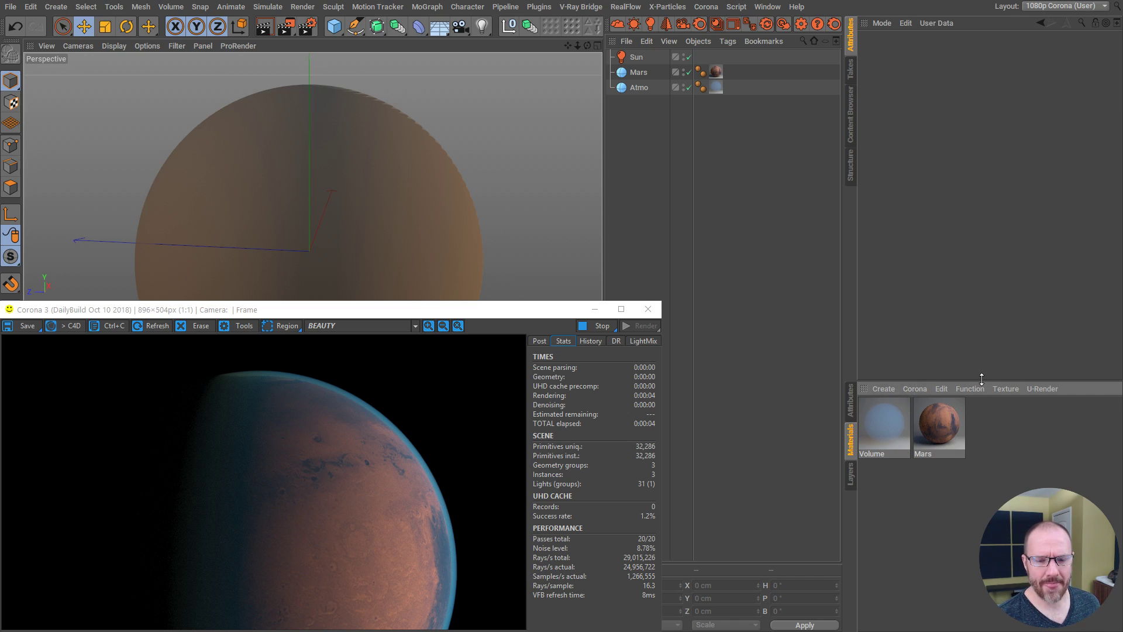
# Step: Load a Fresnel shader as the Volume material's absorption texture
pyautogui.moveTo(982, 378); pyautogui.dragTo(975, 361)
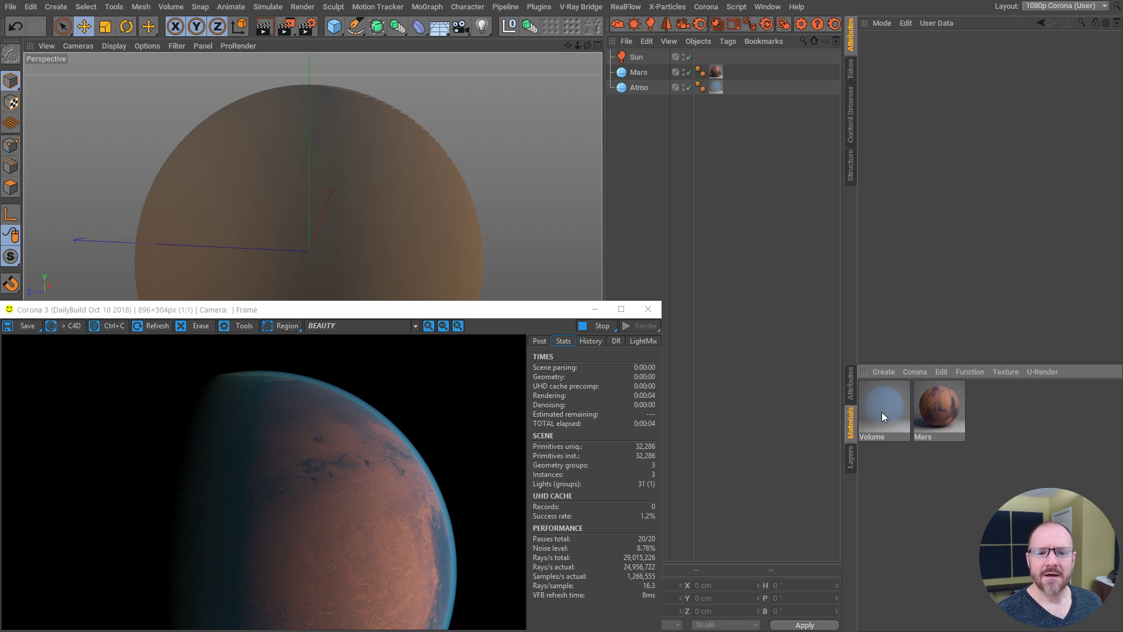
pyautogui.click(883, 411)
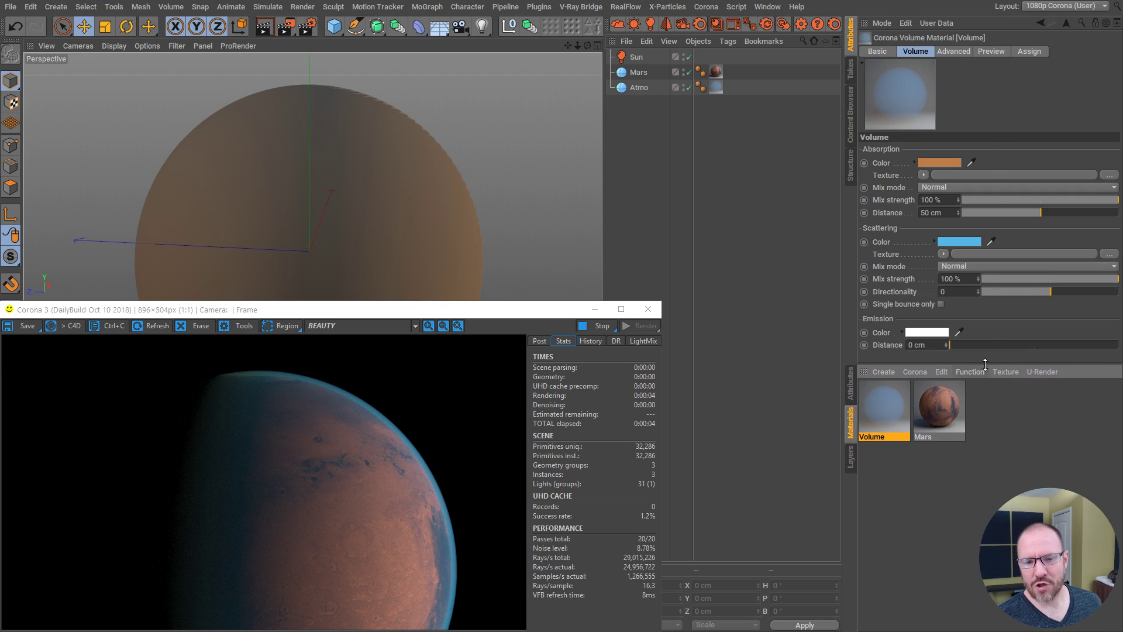
pyautogui.moveTo(986, 365); pyautogui.dragTo(990, 397)
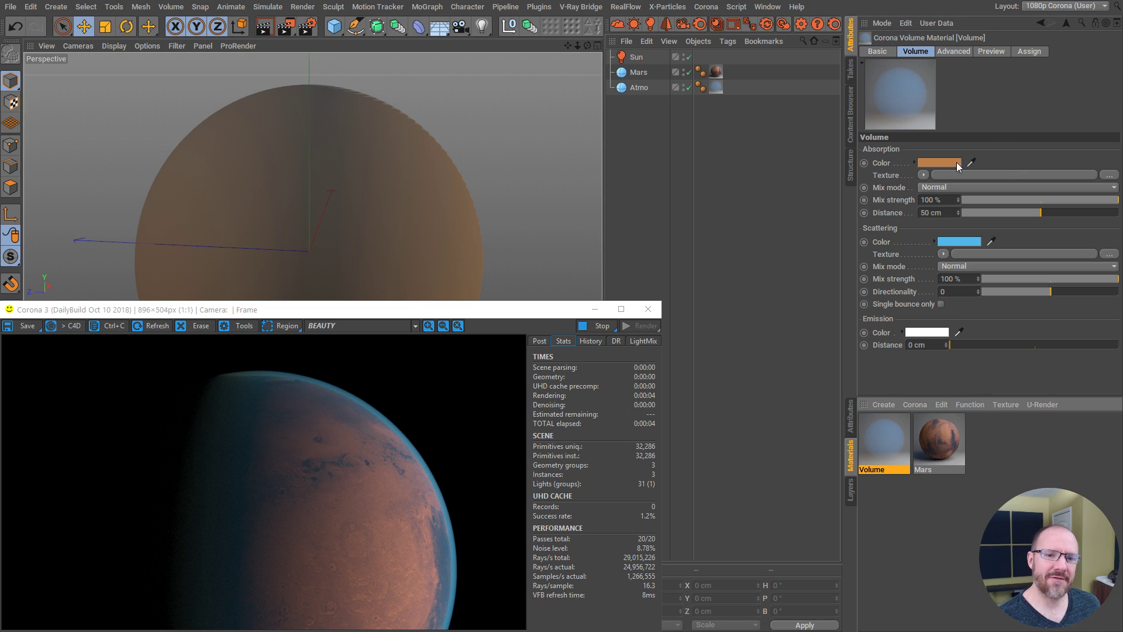
pyautogui.click(925, 174)
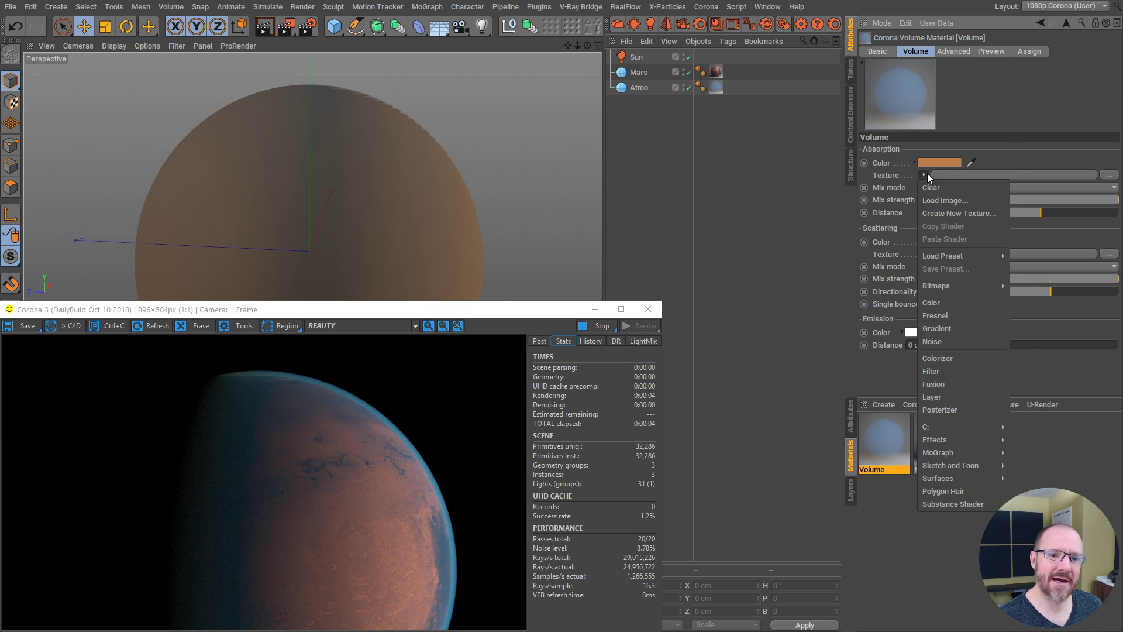
pyautogui.click(952, 317)
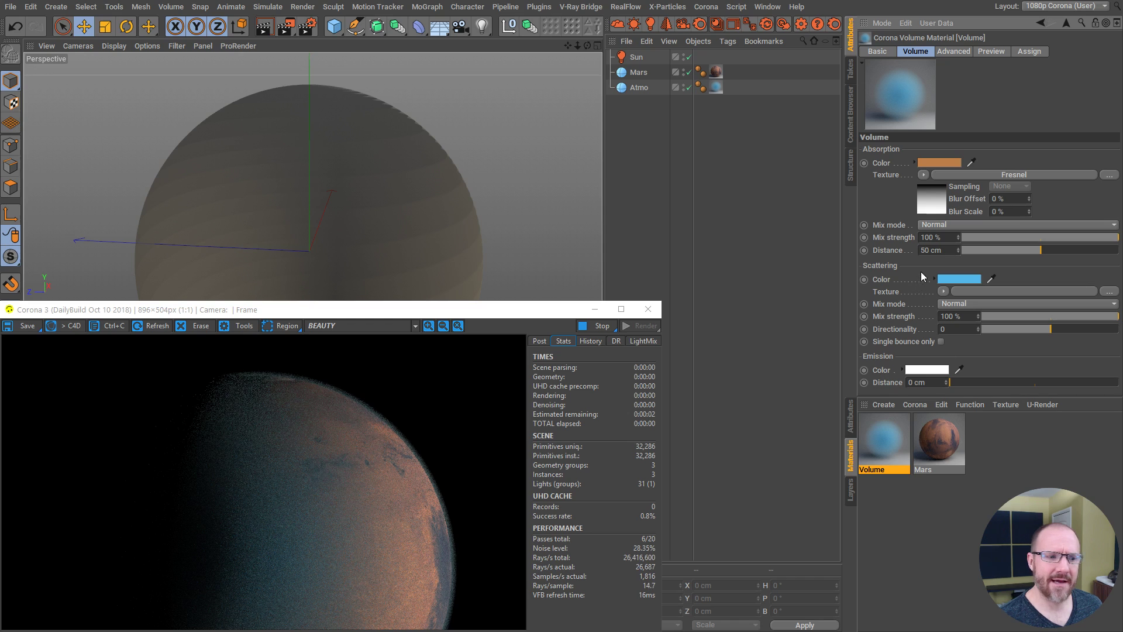
# Step: Check the scattering texture shader list, then open the Volume material in the node editor
pyautogui.click(944, 291)
pyautogui.click(892, 284)
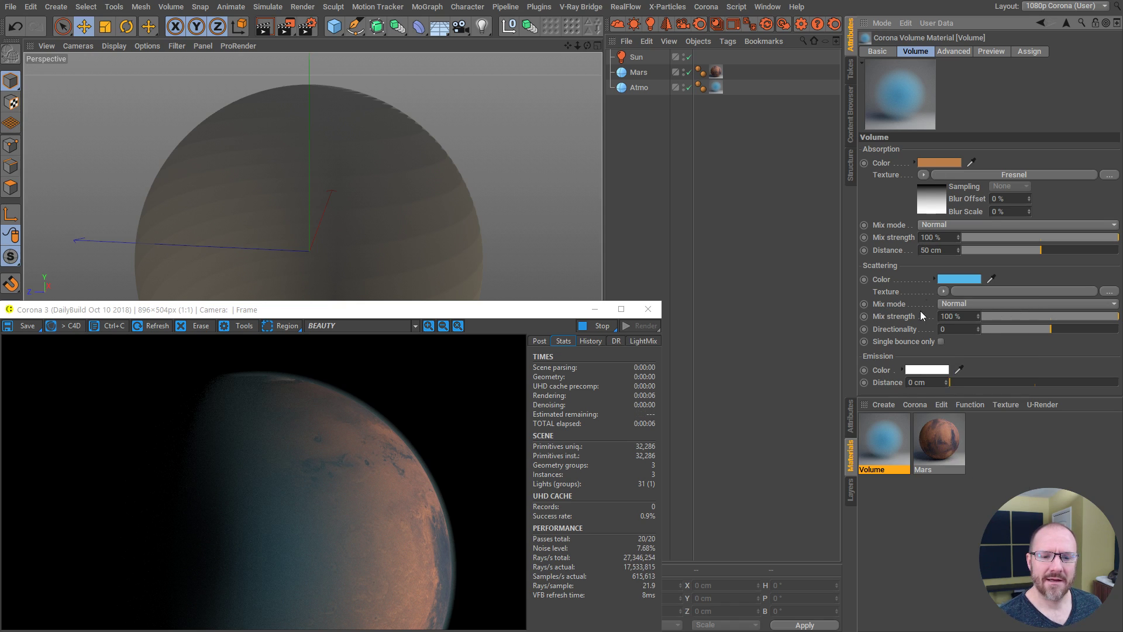
pyautogui.click(751, 26)
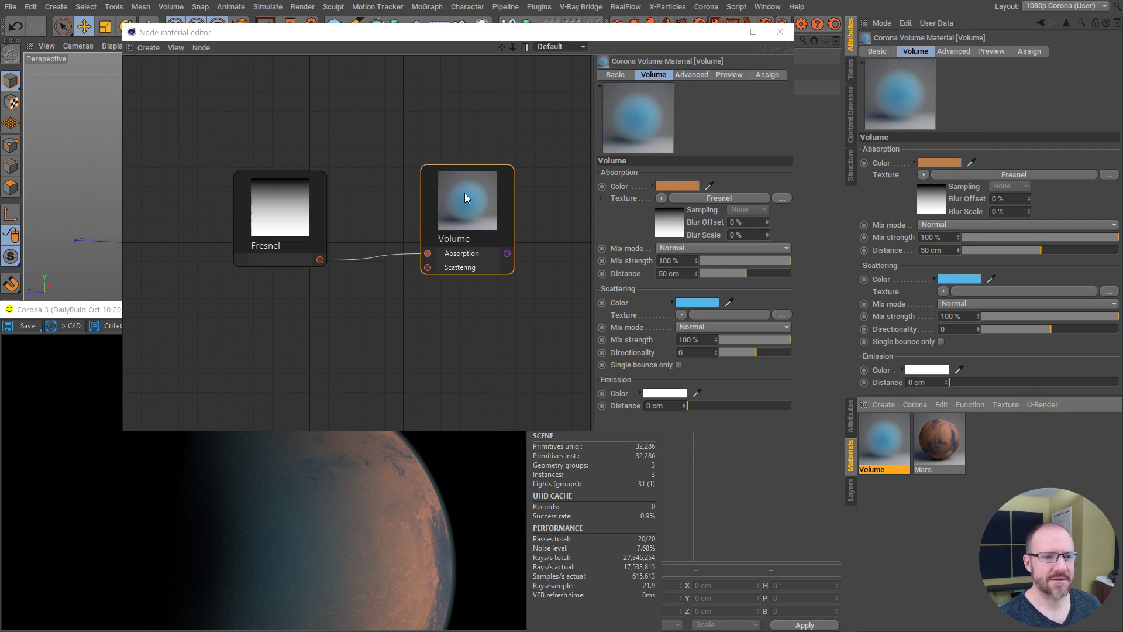
# Step: Wire the Fresnel node's output into the Volume node's Scattering input
pyautogui.moveTo(462, 41); pyautogui.dragTo(436, 41)
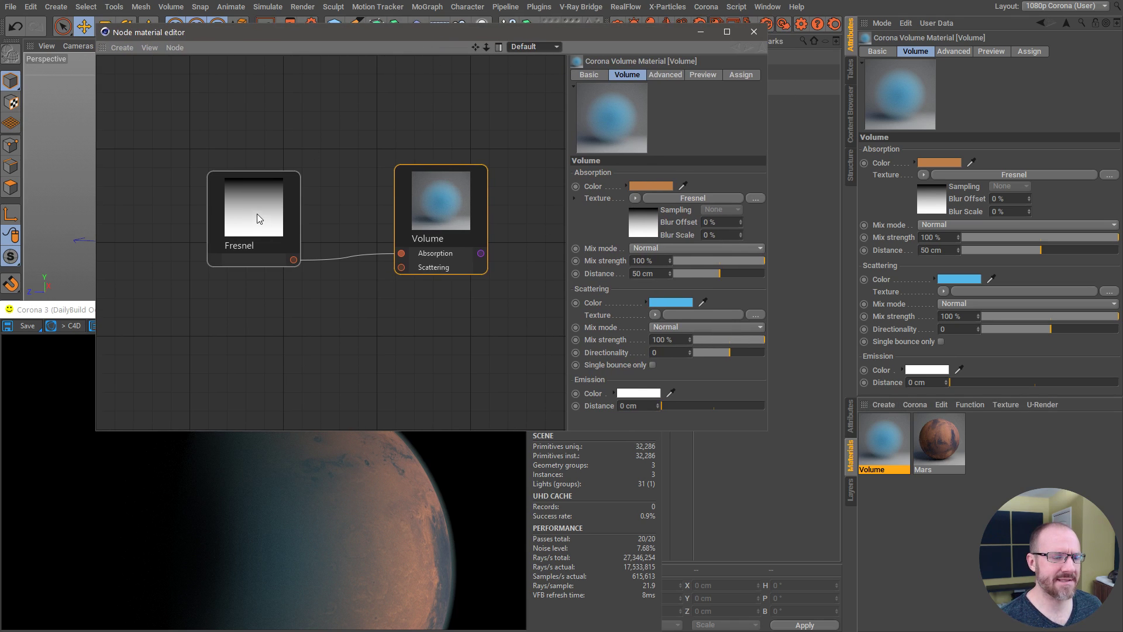
pyautogui.moveTo(258, 212); pyautogui.dragTo(146, 203)
pyautogui.moveTo(184, 249); pyautogui.dragTo(402, 268)
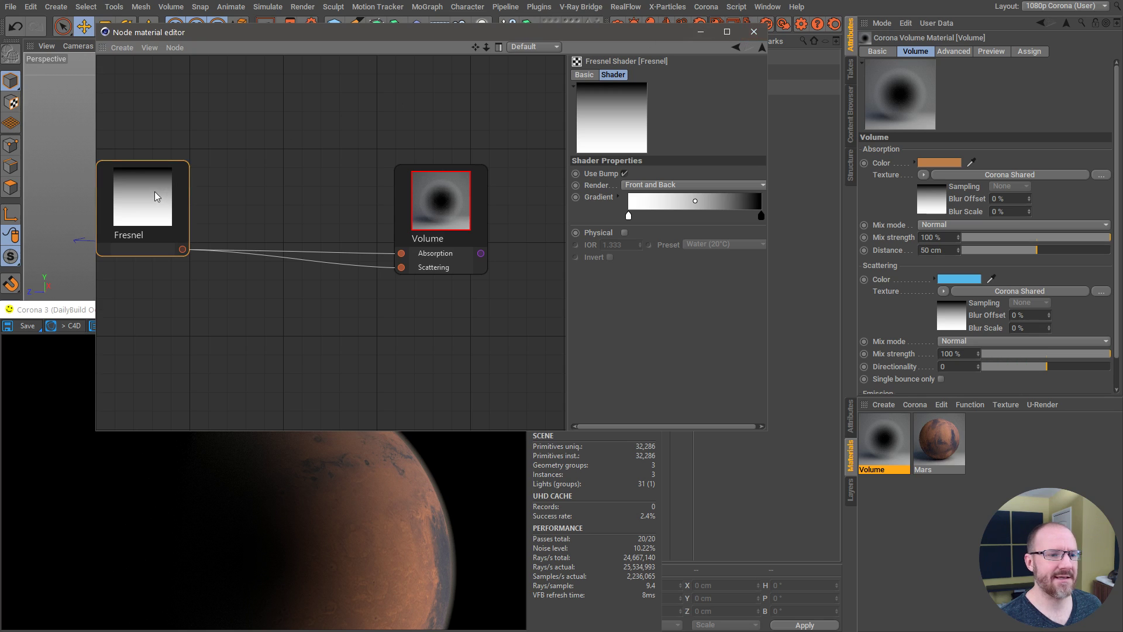
pyautogui.moveTo(156, 193); pyautogui.dragTo(182, 216)
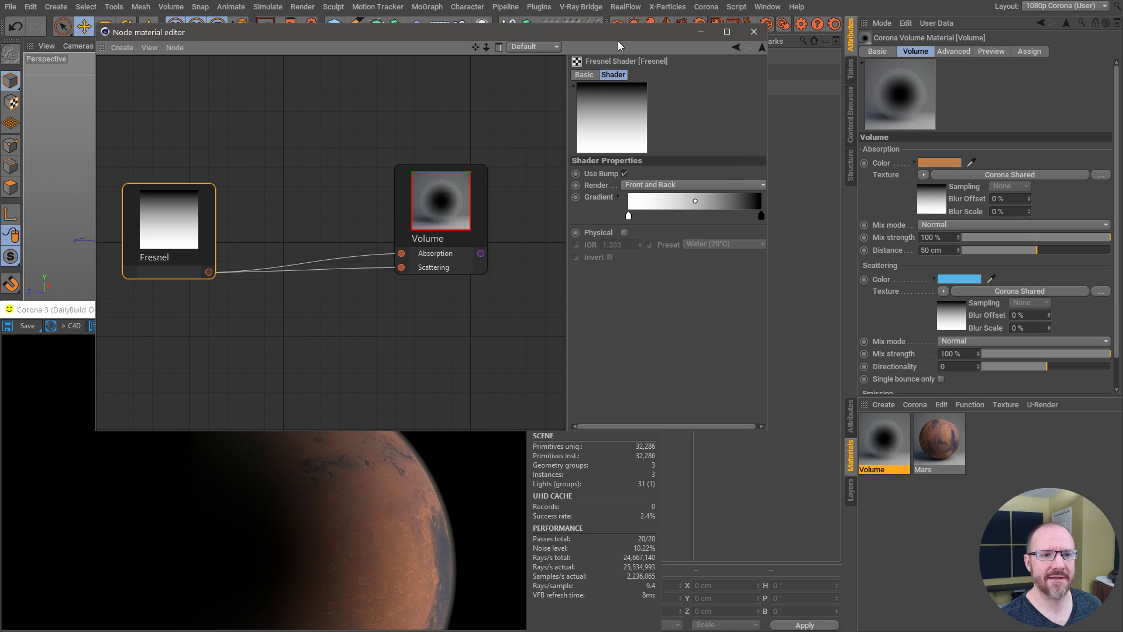
pyautogui.moveTo(619, 42); pyautogui.dragTo(570, 89)
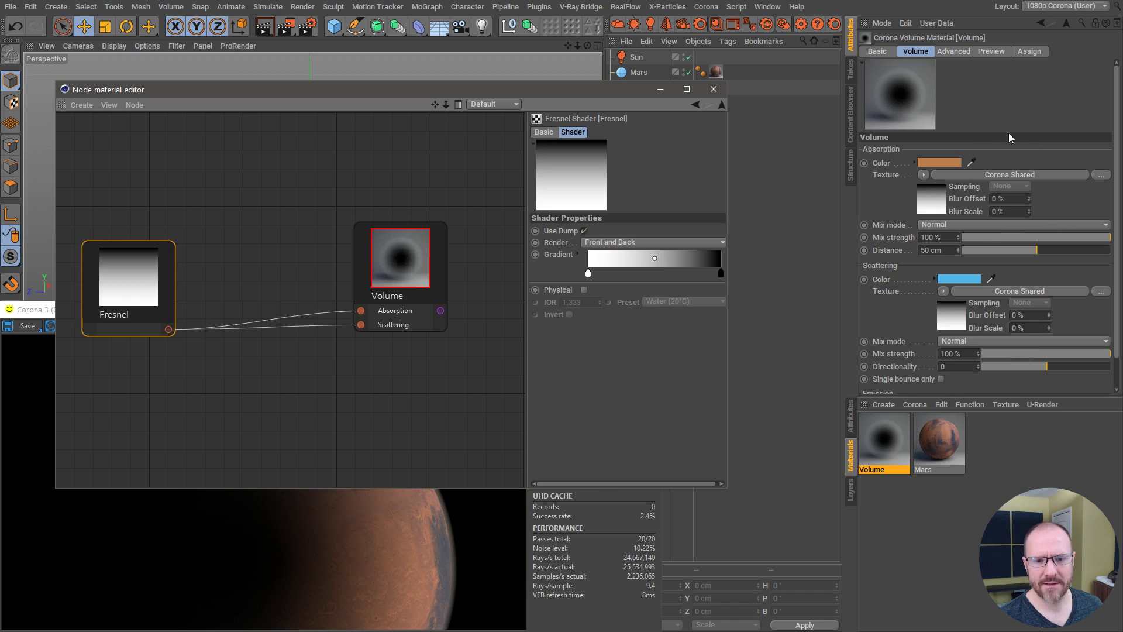
# Step: Set both absorption and scattering mix modes to Add, after trying Multiply
pyautogui.click(935, 225)
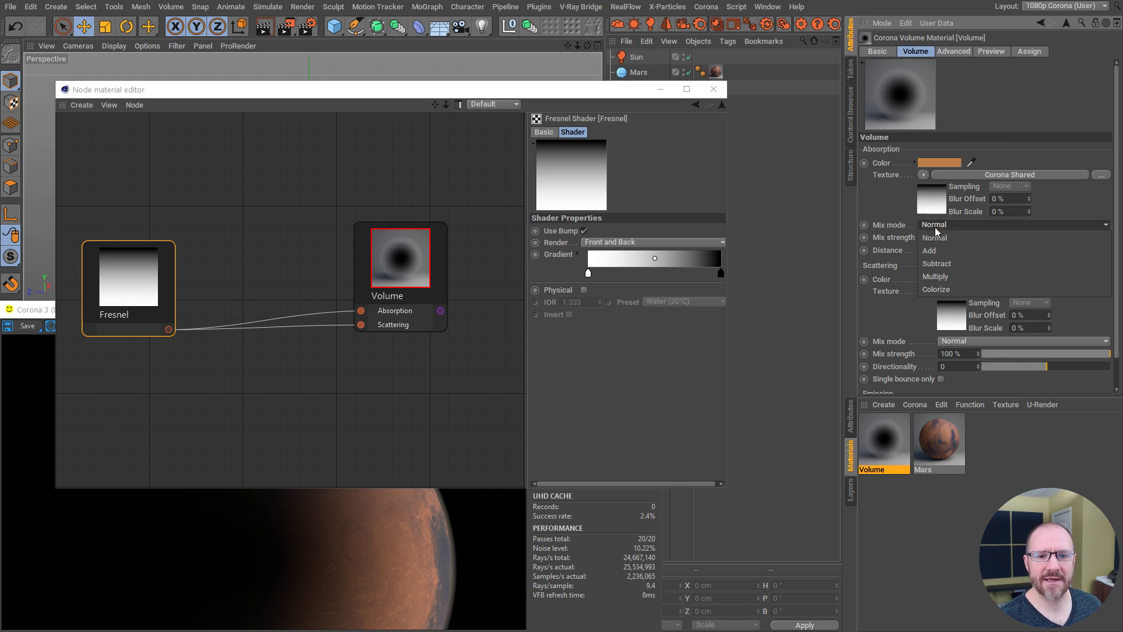
pyautogui.click(949, 272)
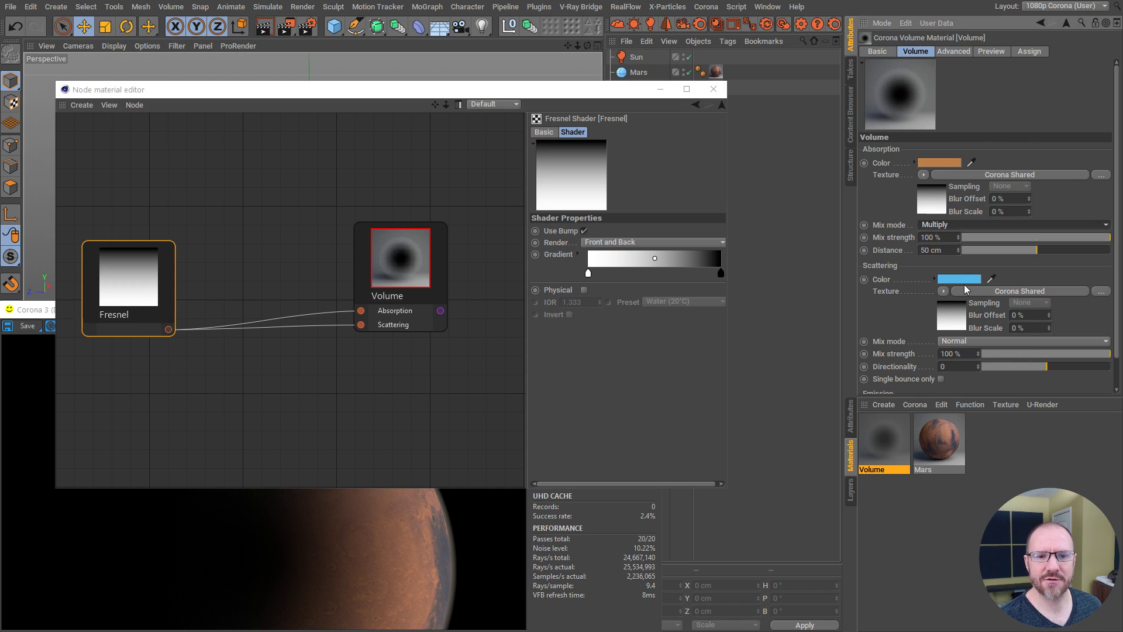
pyautogui.click(958, 341)
pyautogui.click(963, 398)
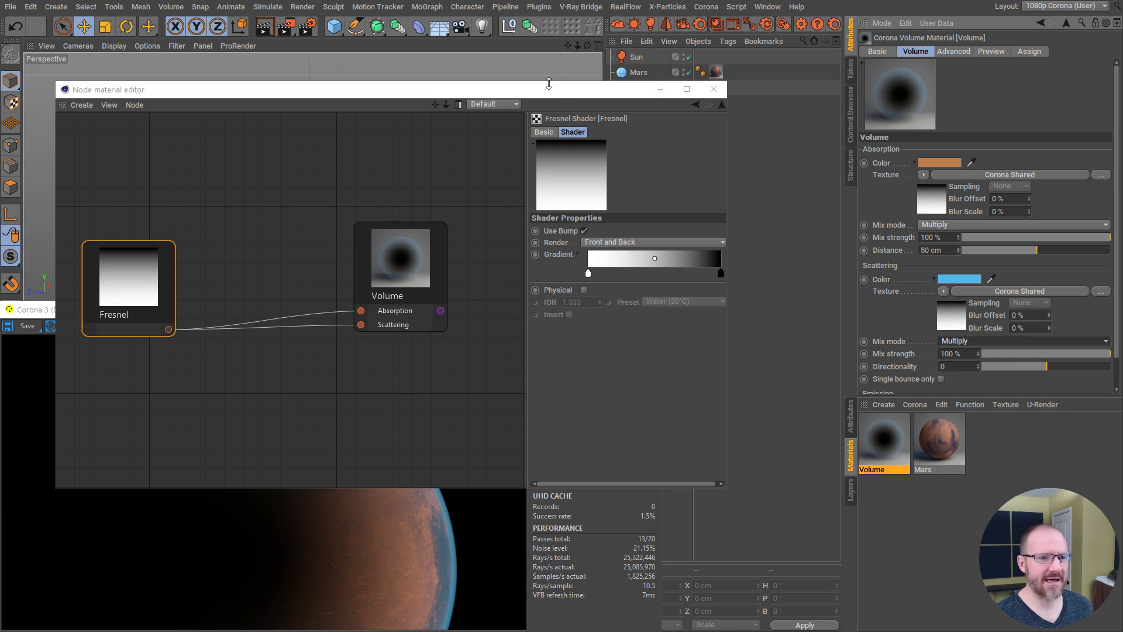
pyautogui.moveTo(549, 84); pyautogui.dragTo(553, 15)
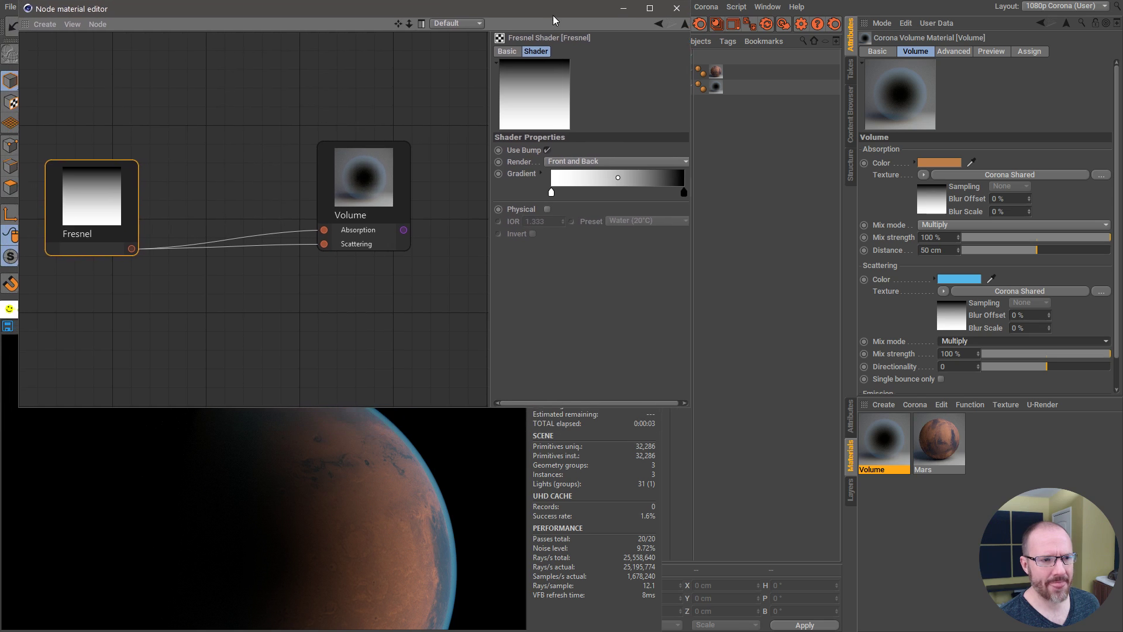
pyautogui.click(943, 226)
pyautogui.click(940, 249)
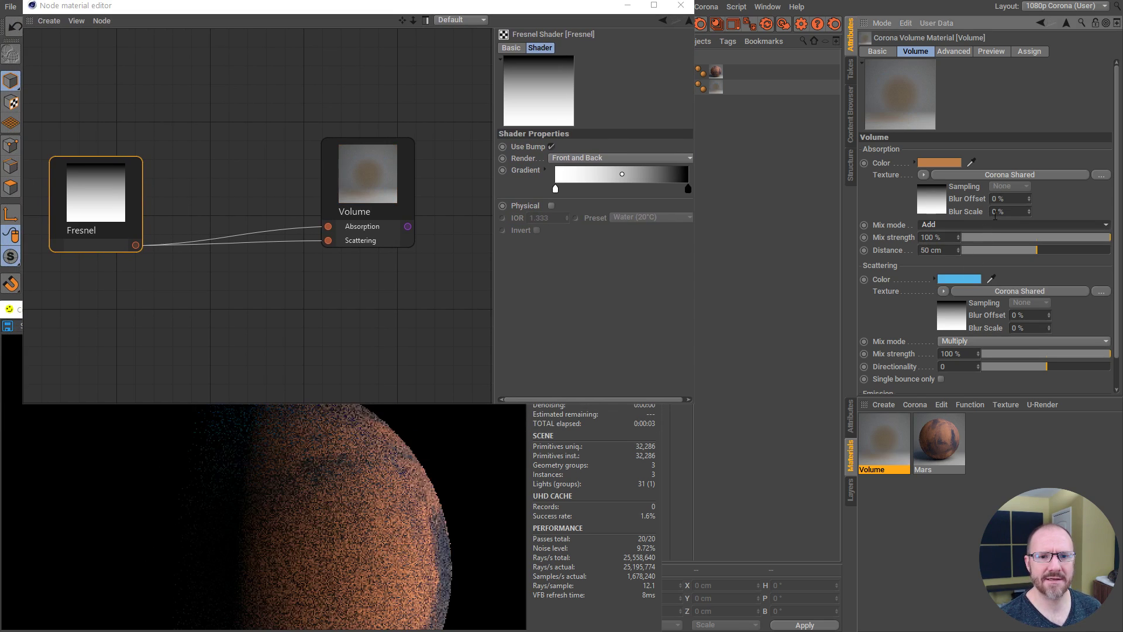
pyautogui.click(960, 342)
pyautogui.click(951, 367)
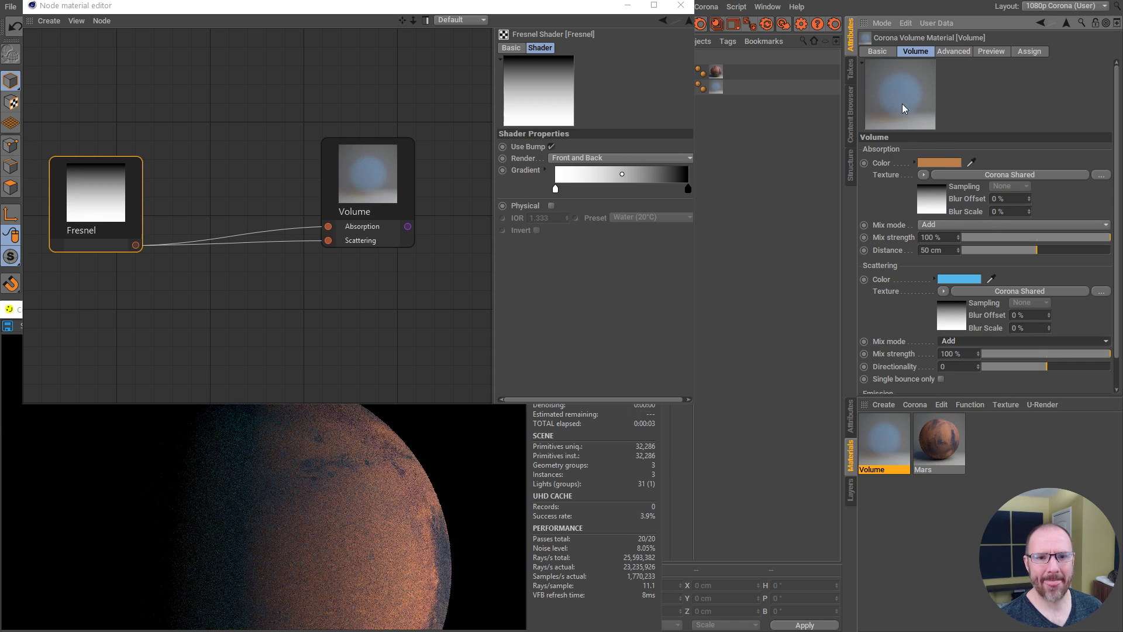
pyautogui.moveTo(417, 8); pyautogui.dragTo(471, 22)
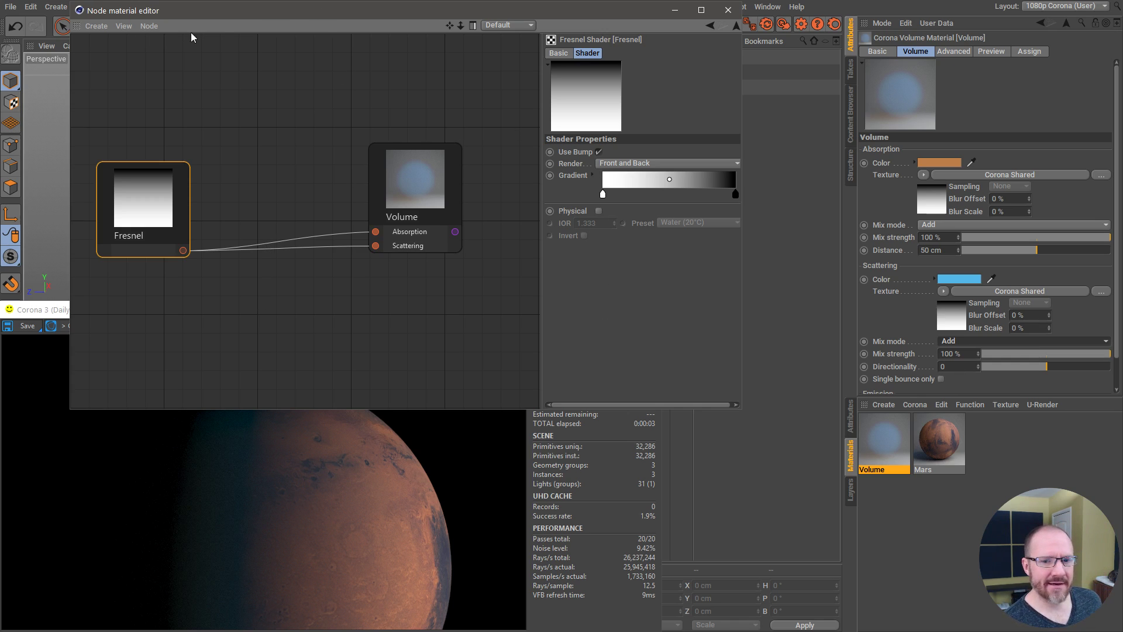
# Step: Lower the absorption distance from 16 cm down to 3 cm
pyautogui.moveTo(998, 252); pyautogui.dragTo(987, 252)
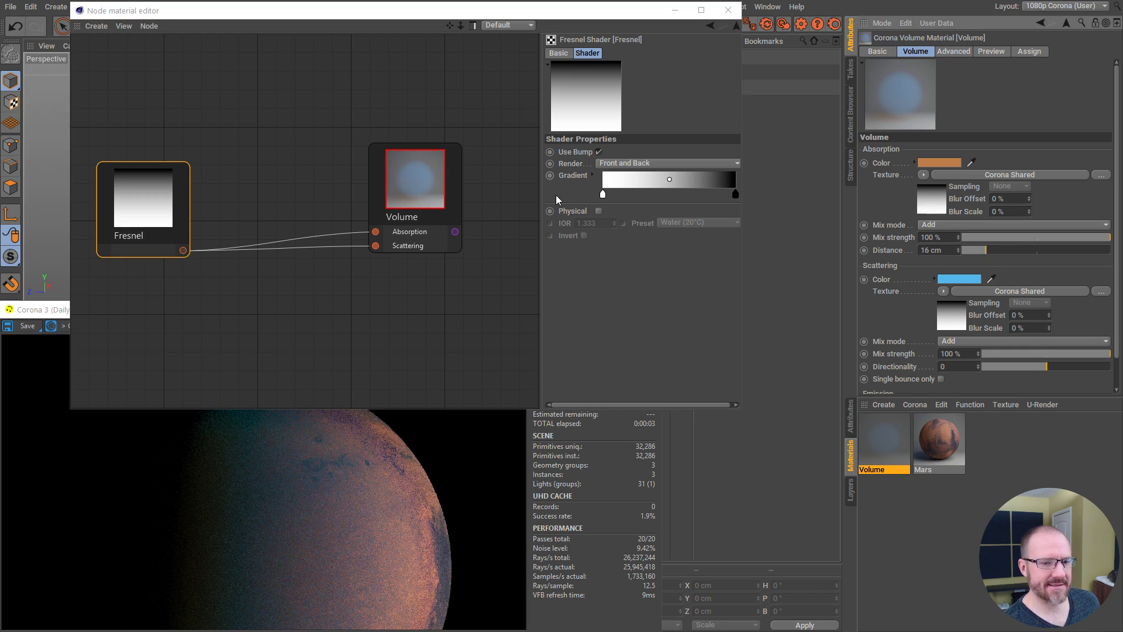
pyautogui.moveTo(745, 412); pyautogui.dragTo(708, 288)
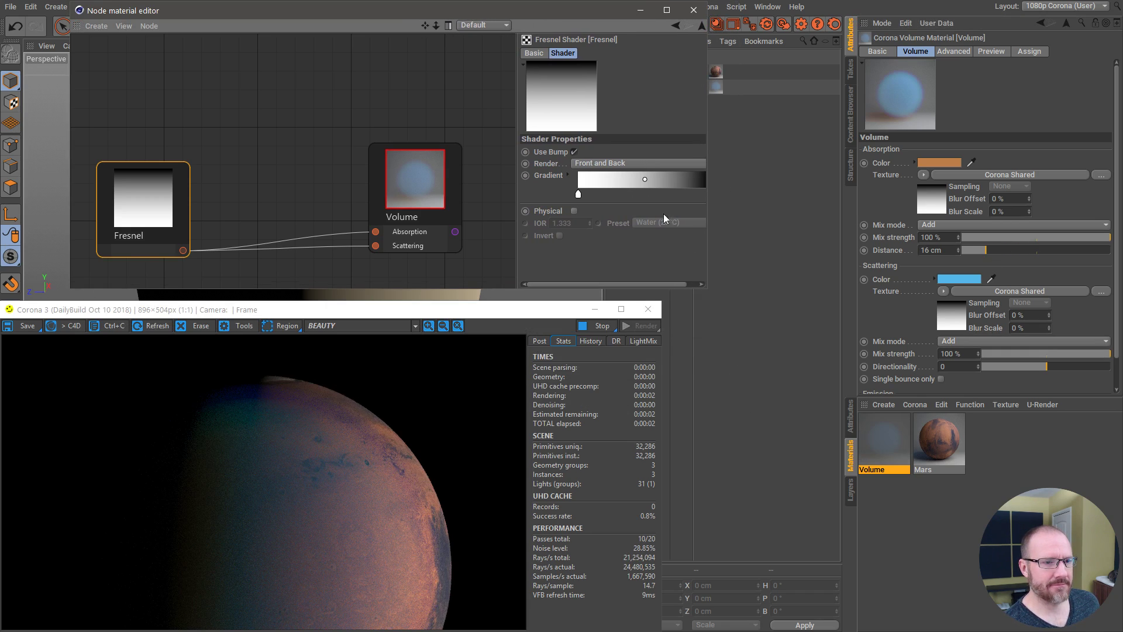
pyautogui.moveTo(439, 12); pyautogui.dragTo(390, 16)
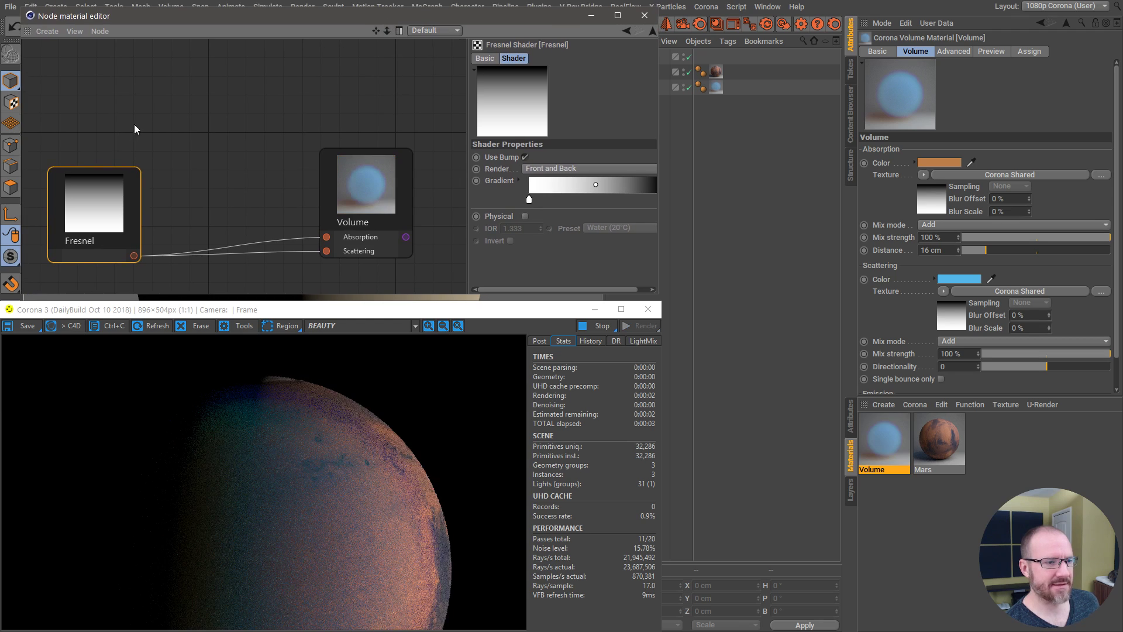
pyautogui.moveTo(387, 33); pyautogui.dragTo(406, 2)
pyautogui.moveTo(983, 254); pyautogui.dragTo(966, 253)
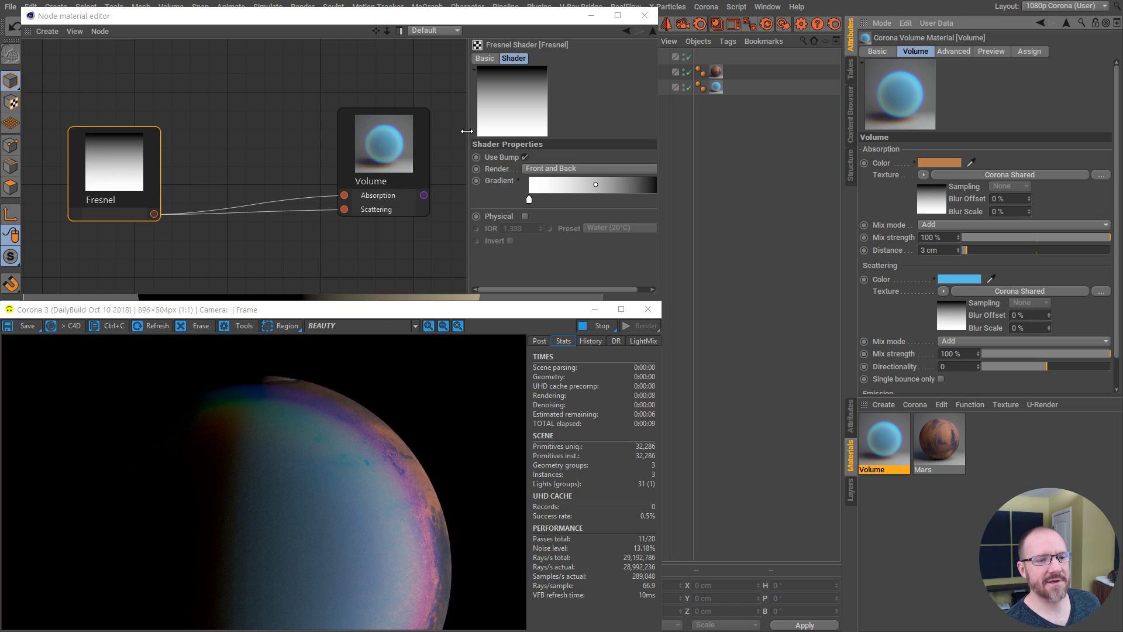
# Step: Slide the Fresnel gradient's black knot left, remove the extra knot, and nudge the white knot right
pyautogui.moveTo(469, 134); pyautogui.dragTo(436, 134)
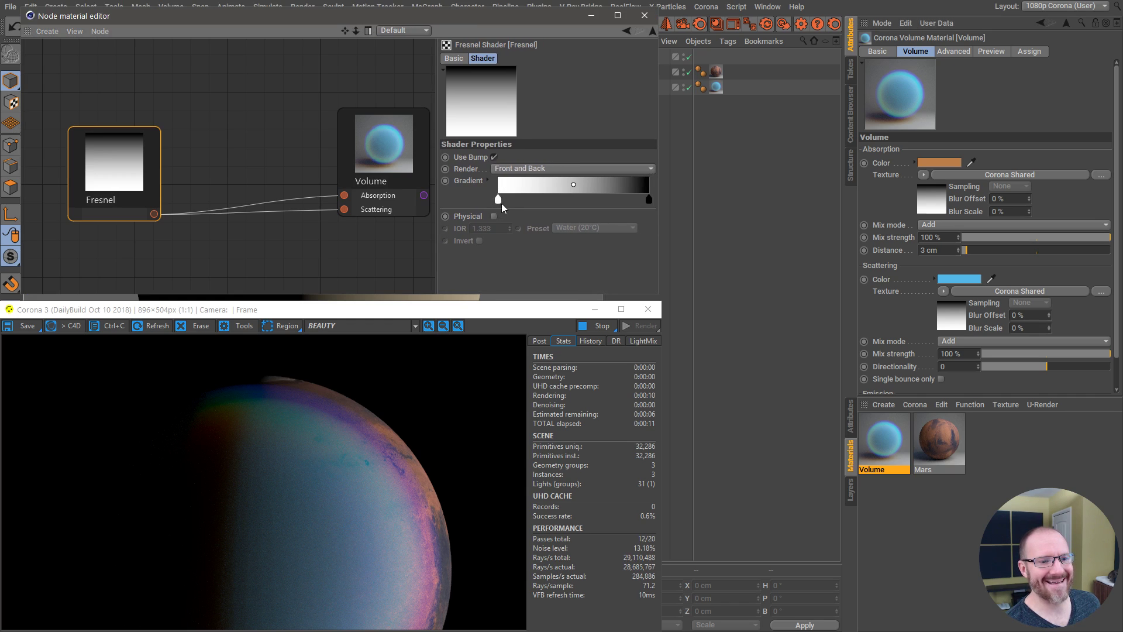
pyautogui.moveTo(649, 200); pyautogui.dragTo(560, 214)
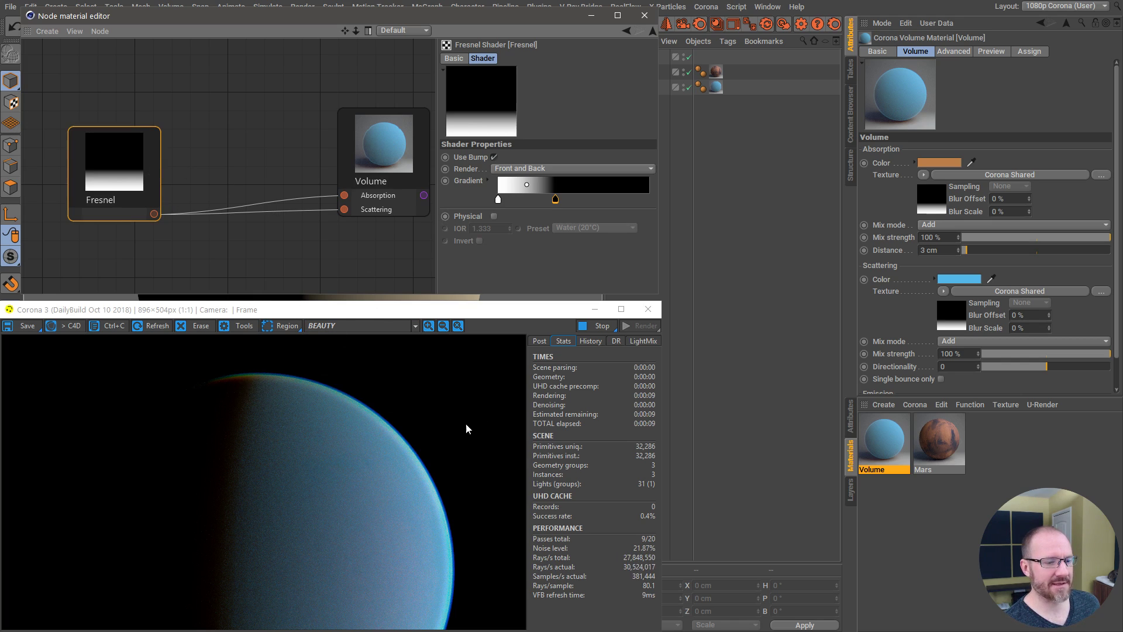
pyautogui.moveTo(556, 203); pyautogui.dragTo(542, 202)
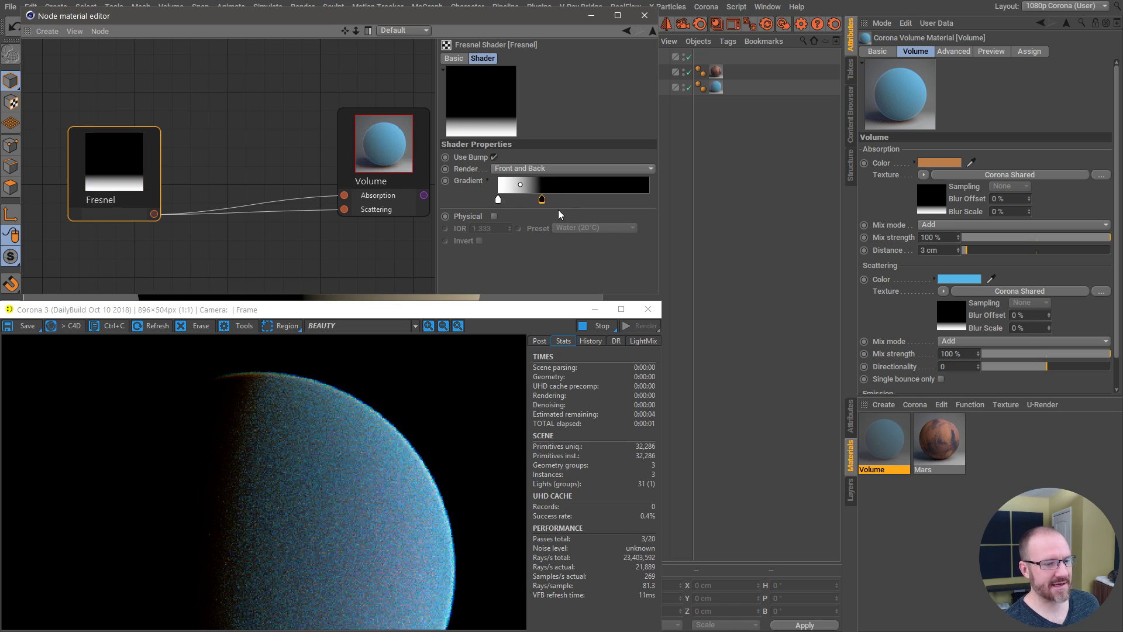
pyautogui.moveTo(564, 200)
pyautogui.mouseDown()
pyautogui.moveTo(569, 232)
pyautogui.moveTo(577, 200)
pyautogui.mouseUp()
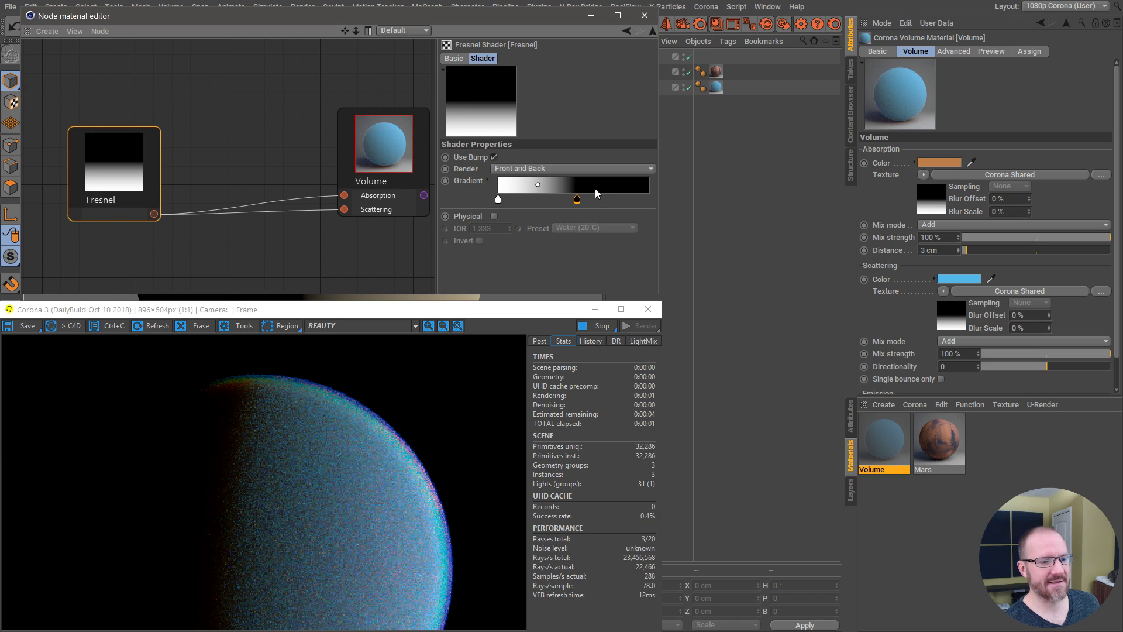
pyautogui.moveTo(499, 200)
pyautogui.mouseDown()
pyautogui.moveTo(553, 201)
pyautogui.moveTo(499, 200)
pyautogui.mouseUp()
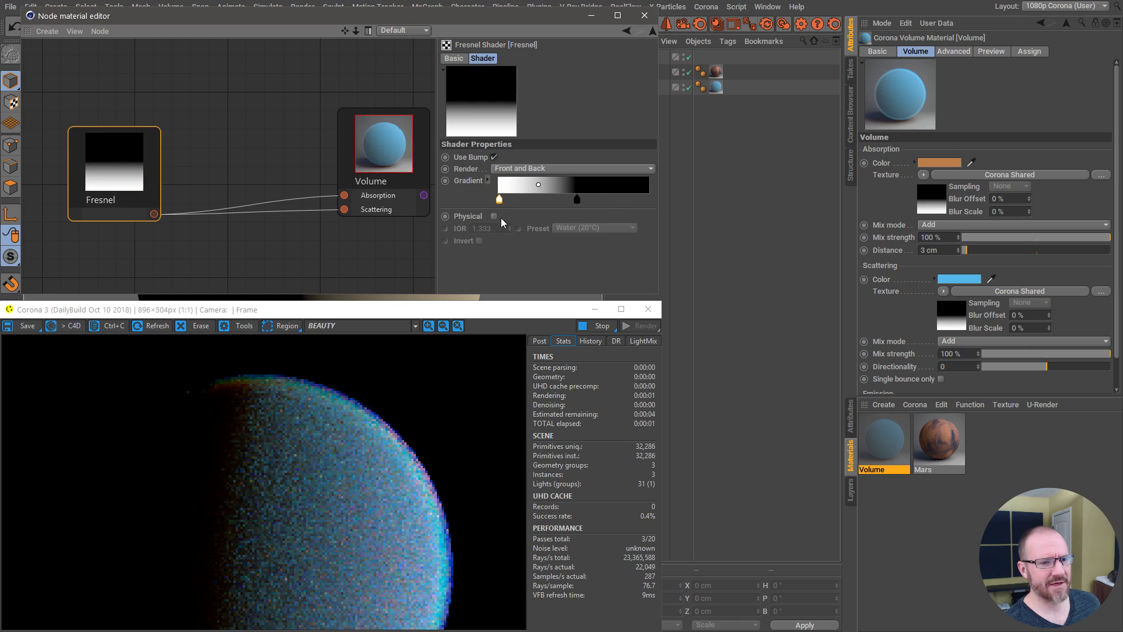
# Step: Place the Fresnel white knot at 0% and black knot near 32.5%, then close the node editor
pyautogui.click(487, 182)
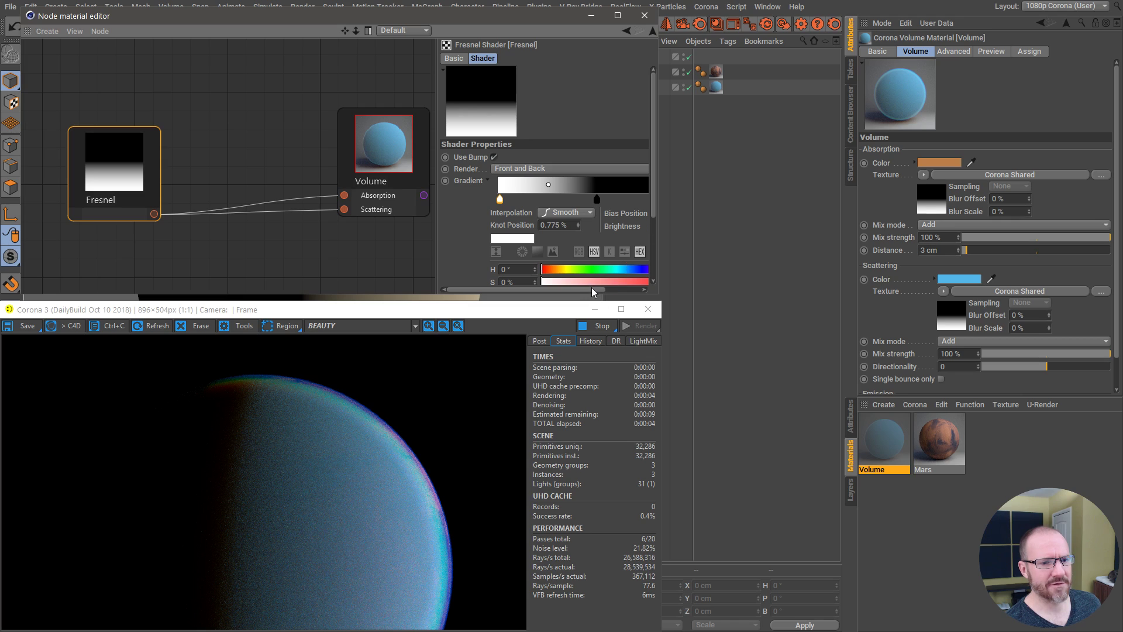
pyautogui.click(642, 289)
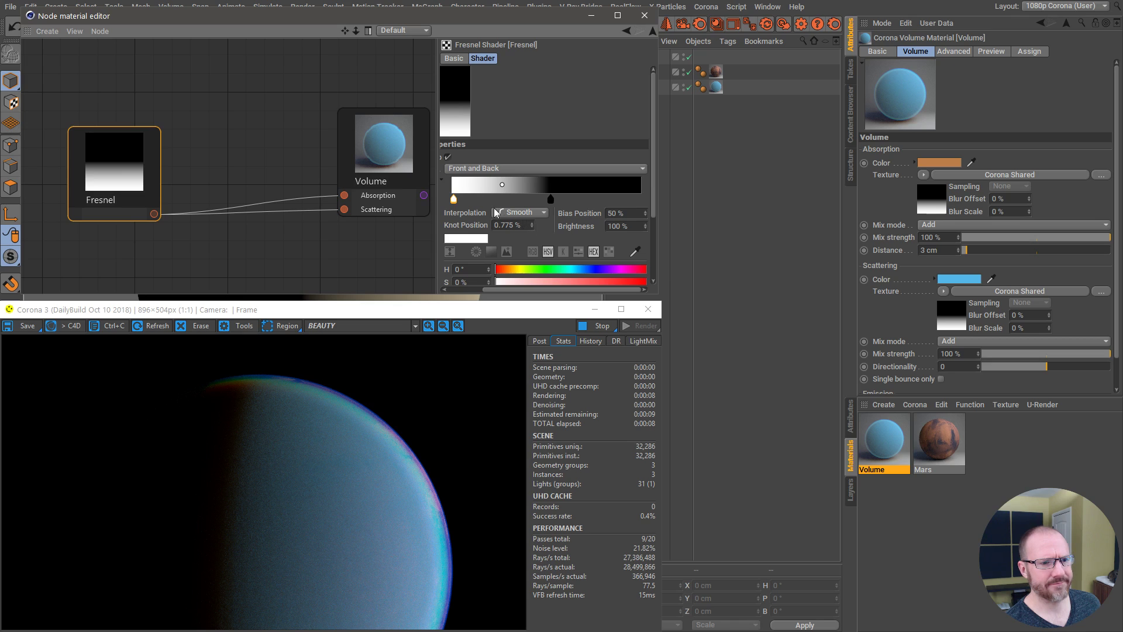
pyautogui.moveTo(454, 199); pyautogui.dragTo(453, 200)
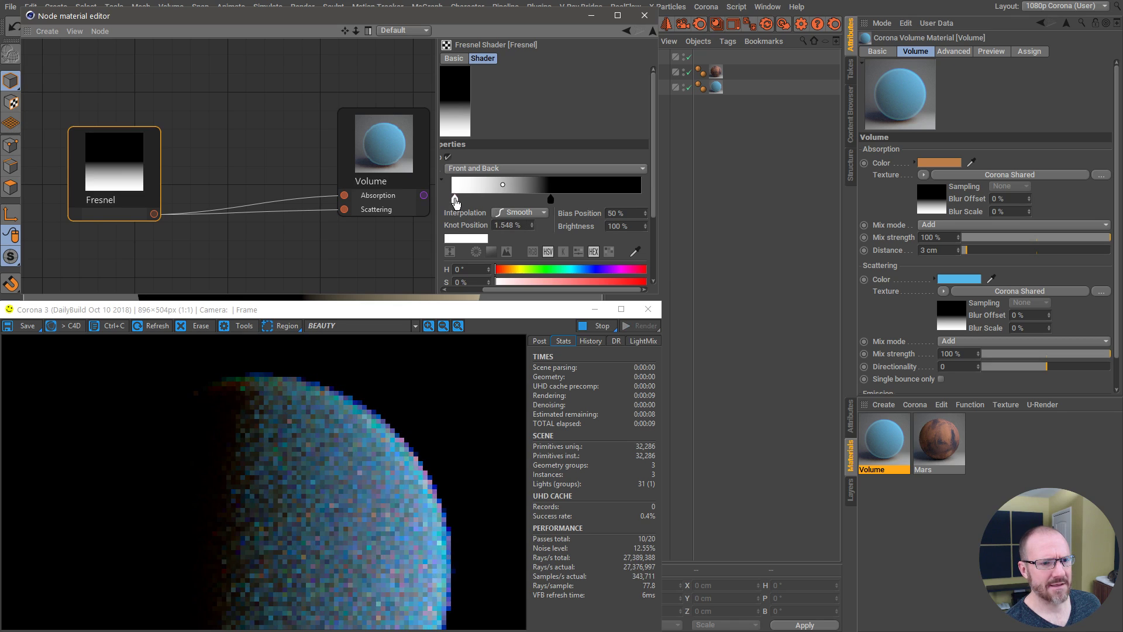
pyautogui.doubleClick(502, 226)
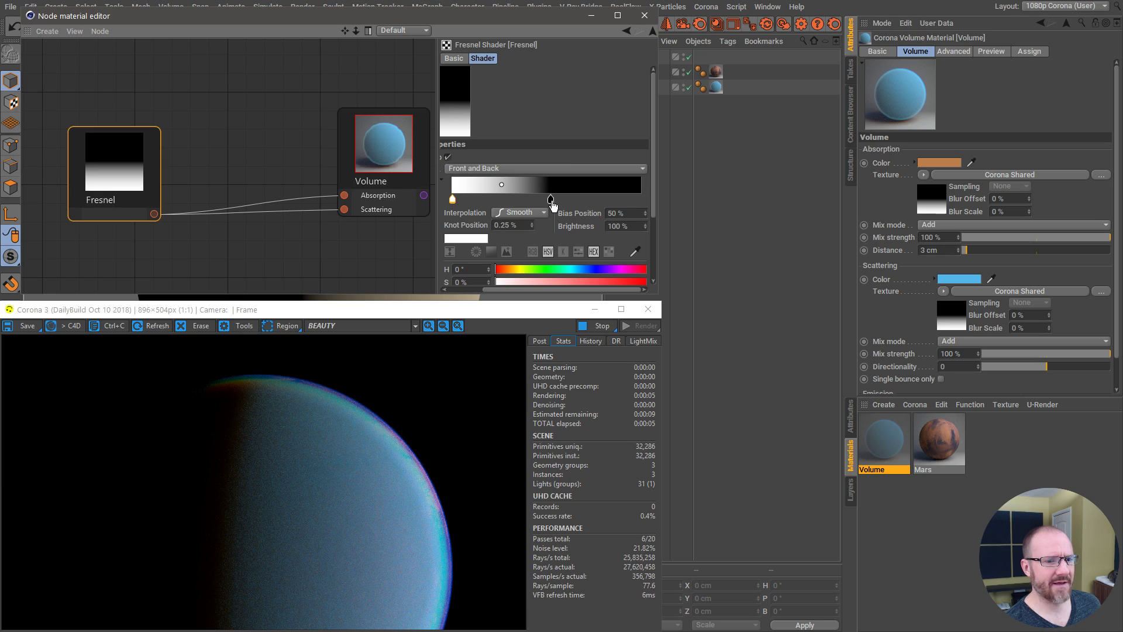
pyautogui.moveTo(551, 200); pyautogui.dragTo(513, 214)
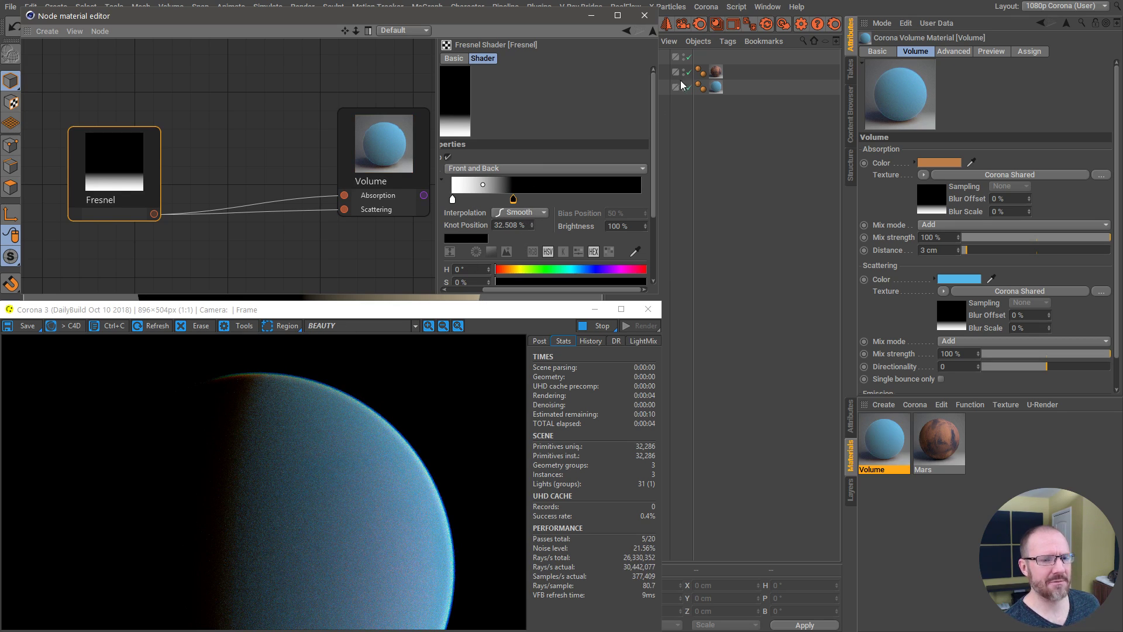
pyautogui.click(645, 16)
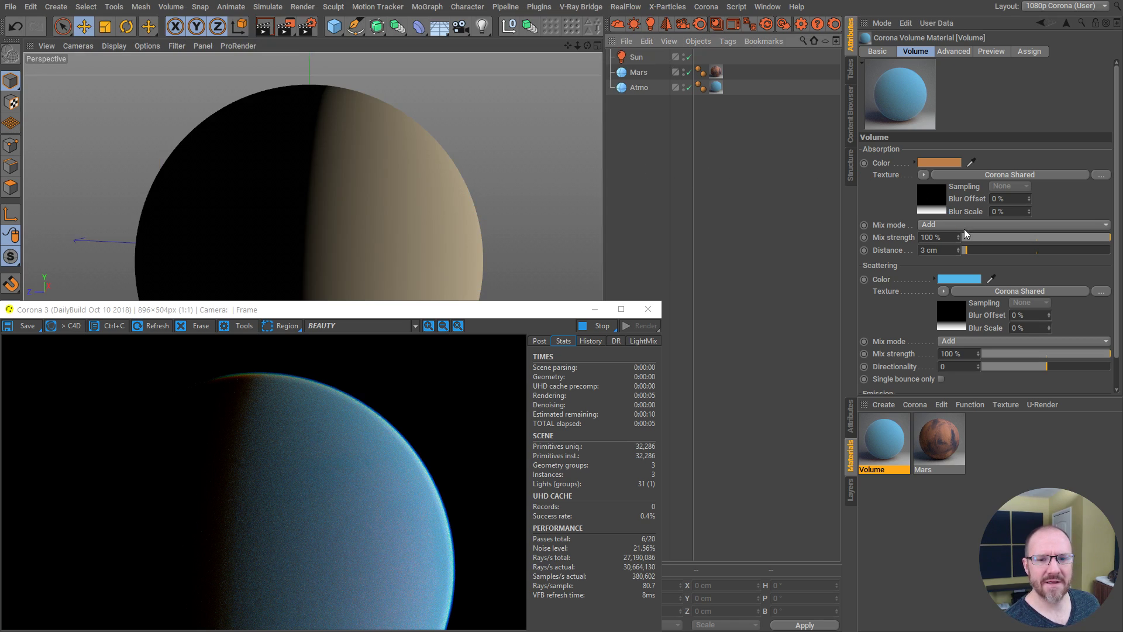
# Step: Raise the absorption distance to 74 cm and inspect the thin blue horizon rim
pyautogui.moveTo(966, 250); pyautogui.dragTo(1072, 250)
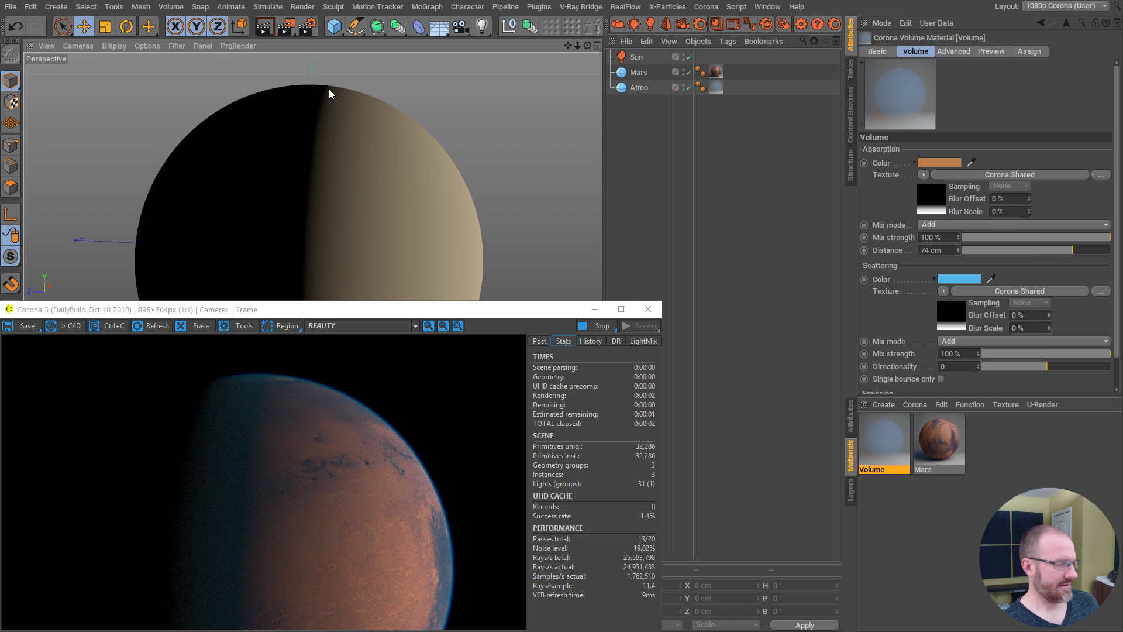
pyautogui.scroll(5, 329, 94)
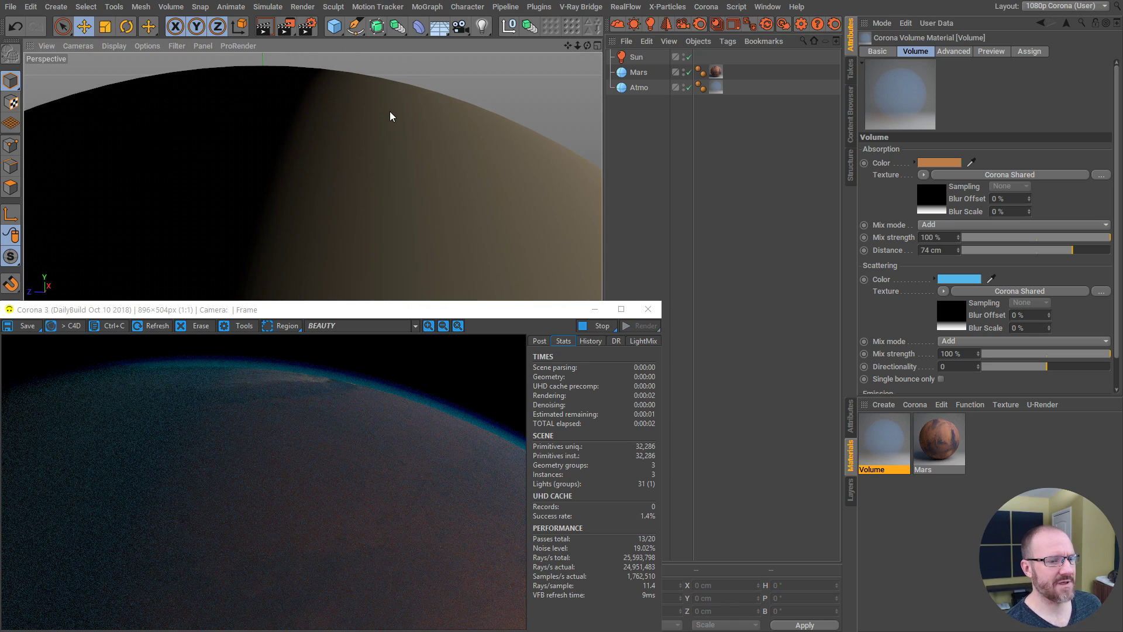
pyautogui.scroll(-4, 391, 116)
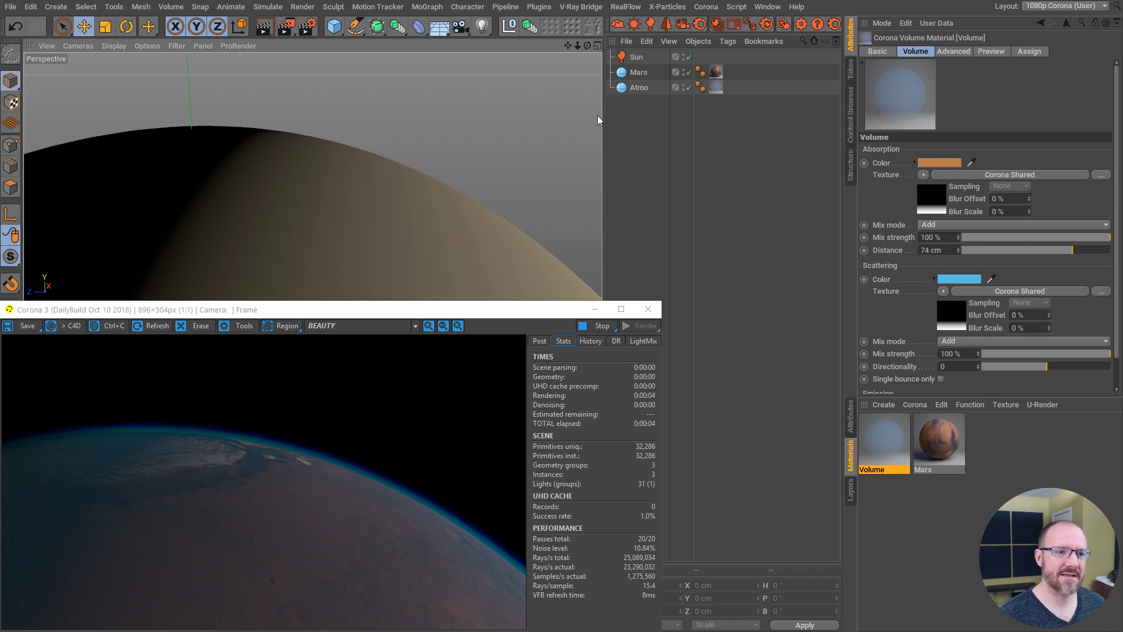
# Step: Add a Tube primitive and move it upward and toward the camera in the top, side and perspective views
pyautogui.click(334, 27)
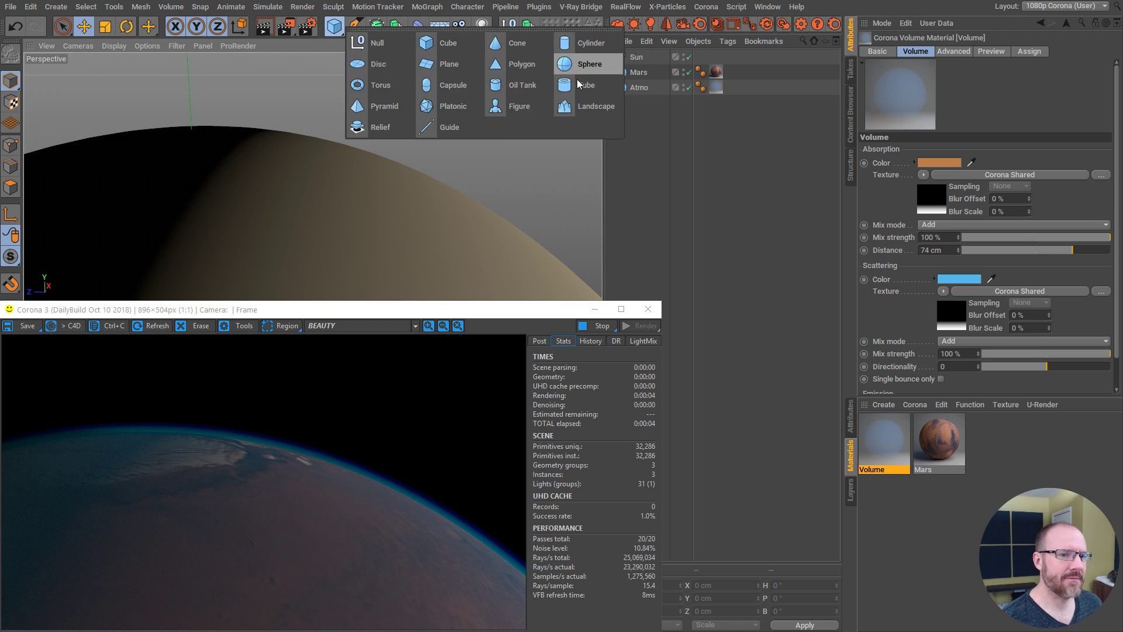
pyautogui.click(585, 84)
pyautogui.press('F2')
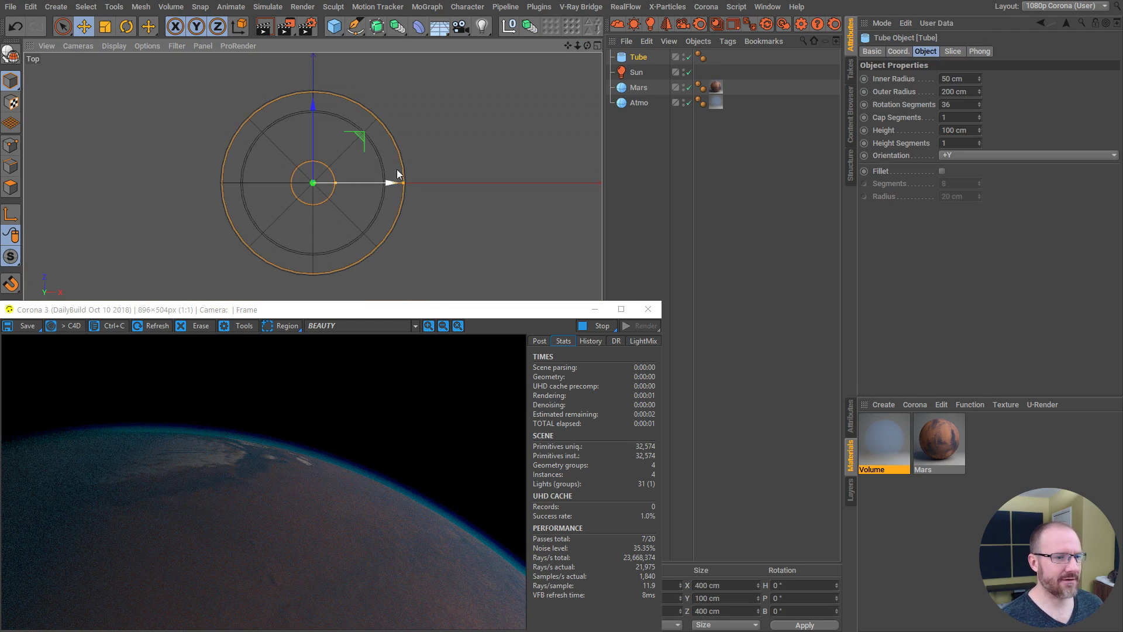
pyautogui.moveTo(348, 157); pyautogui.dragTo(357, 62)
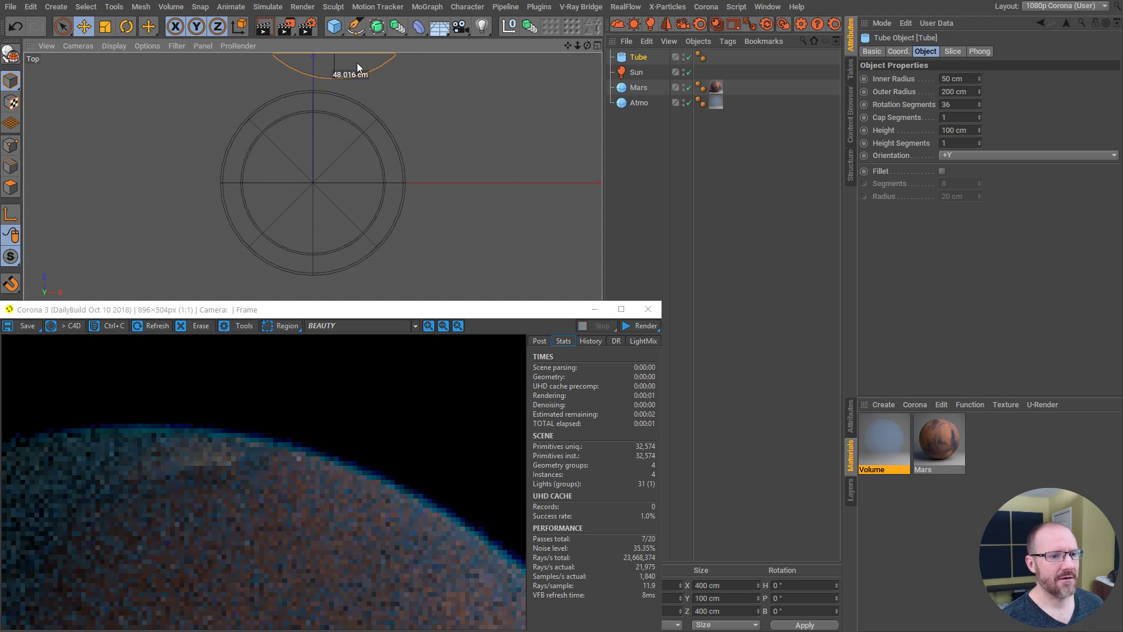
pyautogui.press('F4')
pyautogui.moveTo(466, 178); pyautogui.dragTo(392, 65)
pyautogui.press('F1')
pyautogui.moveTo(48, 116); pyautogui.dragTo(581, 82)
# Step: Shift the tube about 270 cm further out, lower it, and bring it into the camera's view
pyautogui.press('F2')
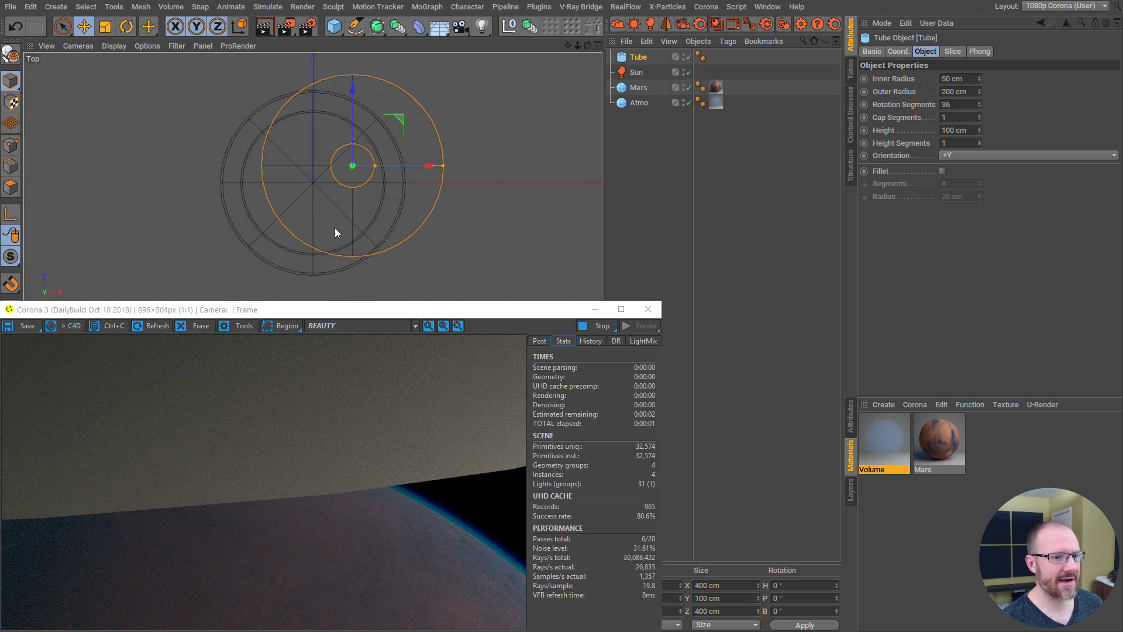
pyautogui.moveTo(335, 233); pyautogui.dragTo(337, 319)
pyautogui.press('F3')
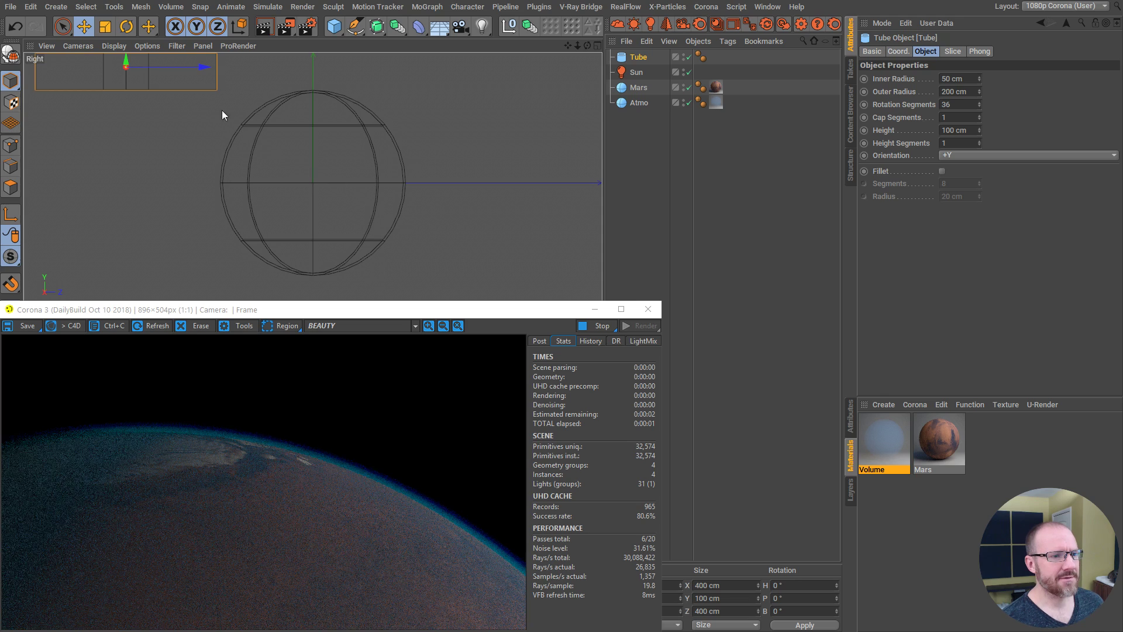
pyautogui.moveTo(222, 115); pyautogui.dragTo(166, 148)
pyautogui.press('F2')
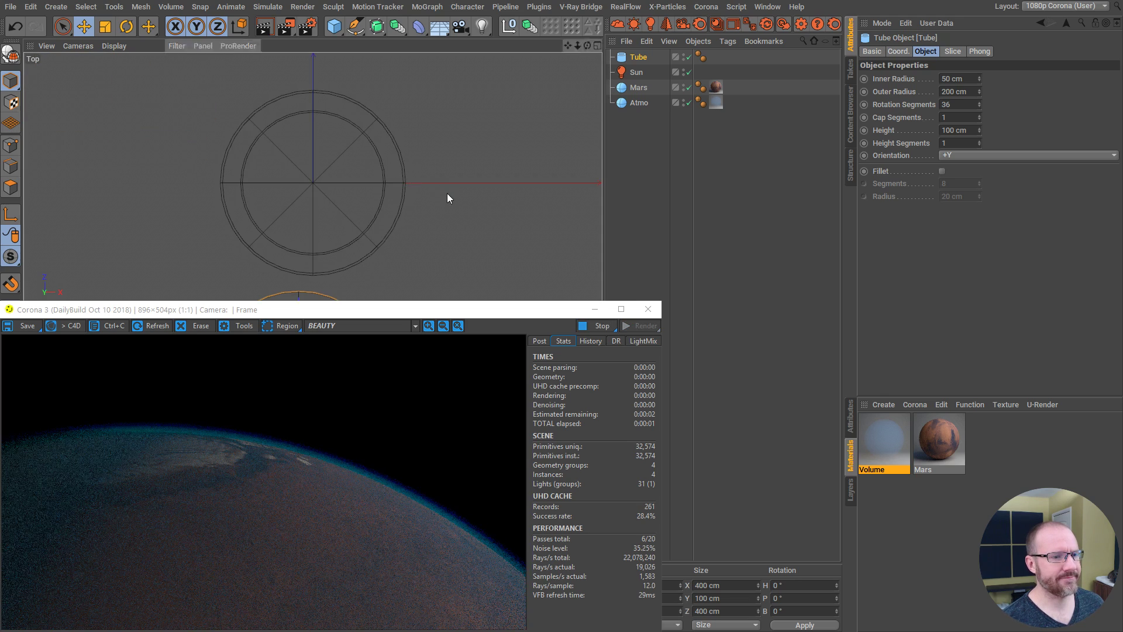
pyautogui.press('F1')
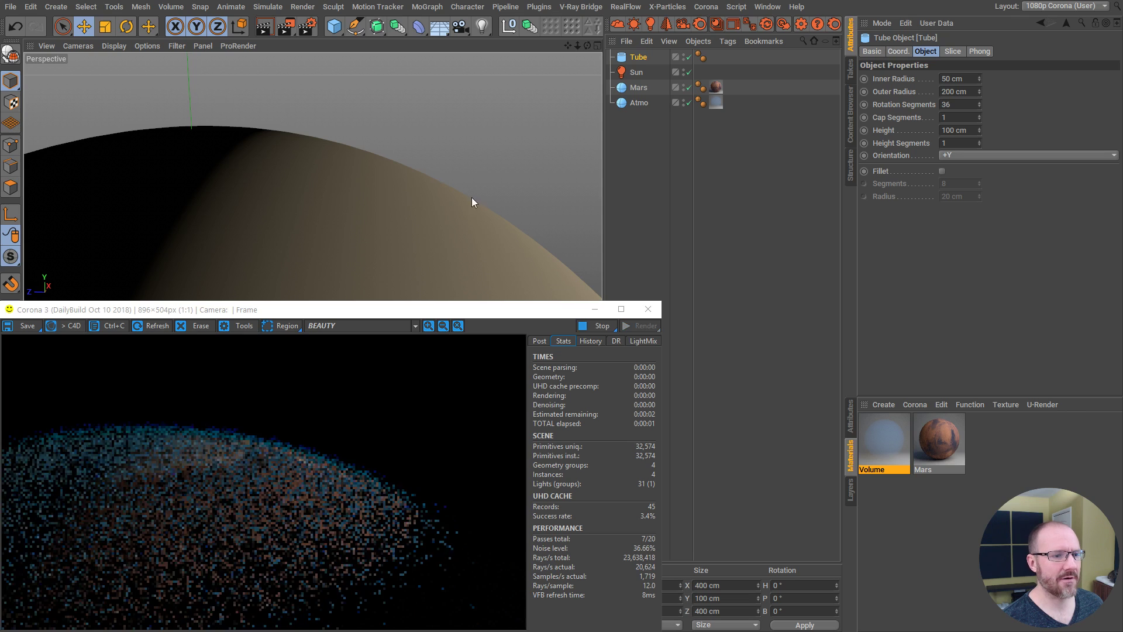
pyautogui.moveTo(497, 198); pyautogui.dragTo(445, 209)
pyautogui.press('F2')
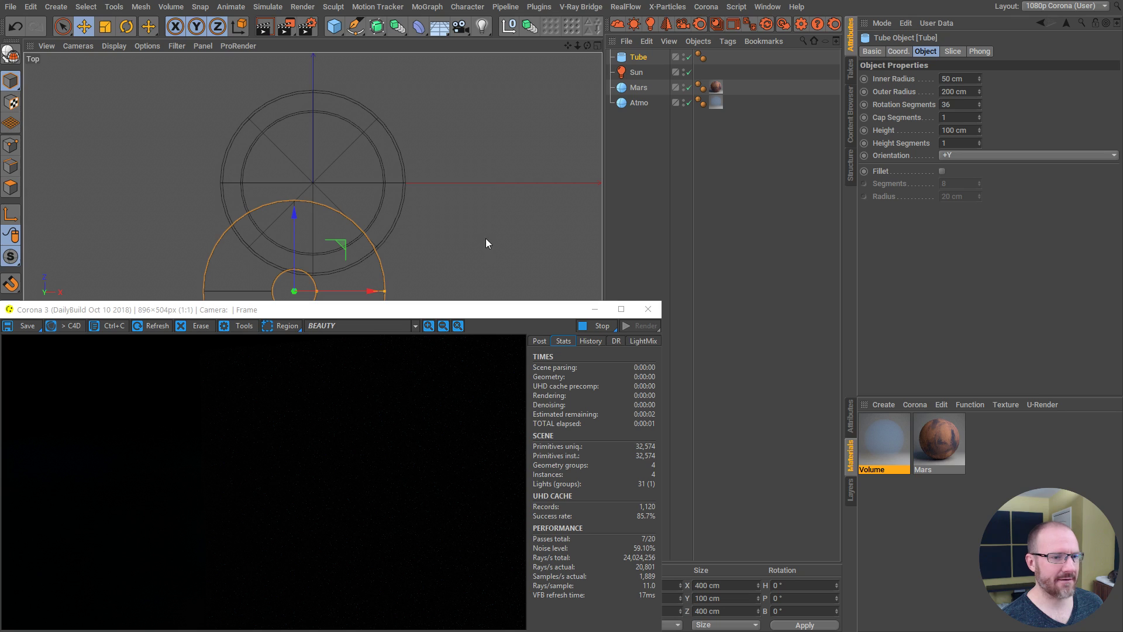
pyautogui.moveTo(313, 241); pyautogui.dragTo(345, 332)
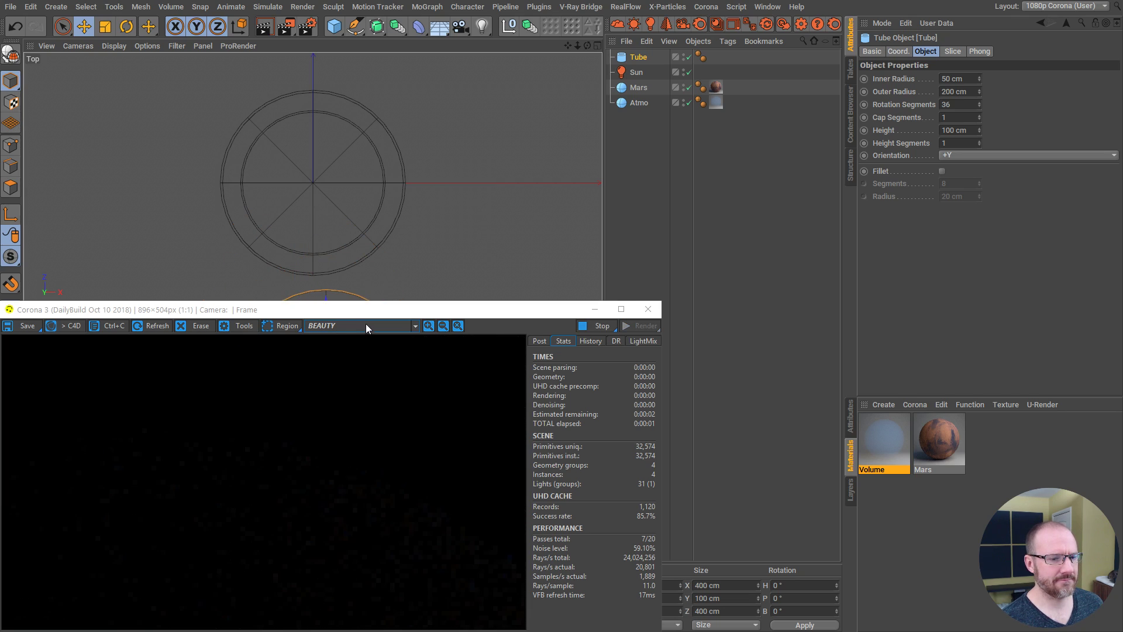
# Step: Frame the whole scene and slide the tube over the top of the Mars sphere
pyautogui.click(648, 309)
pyautogui.click(623, 248)
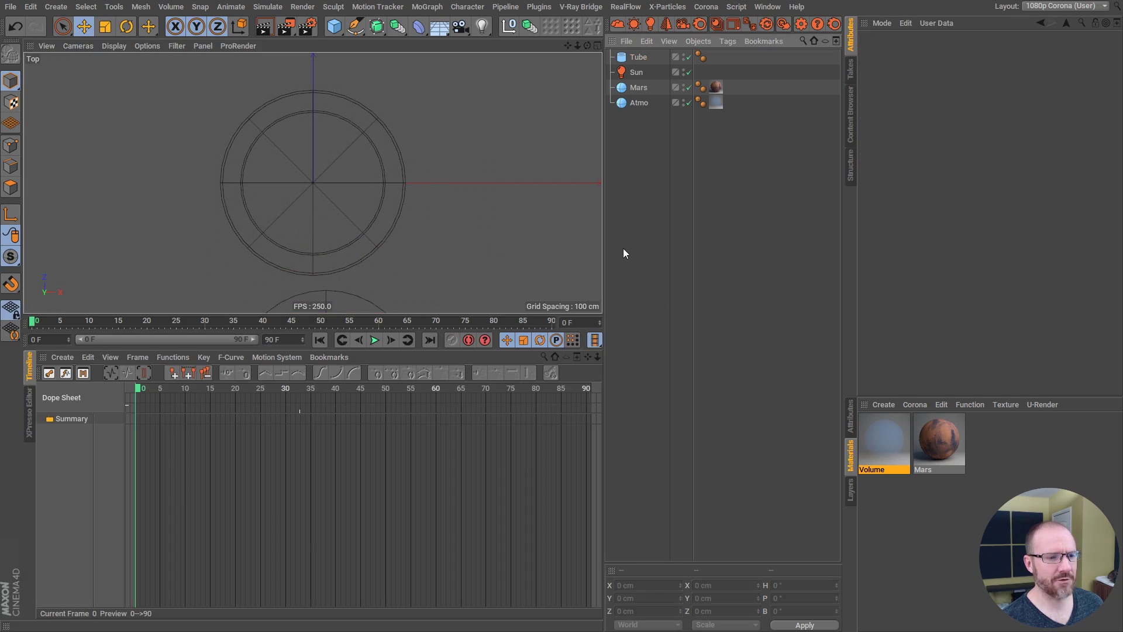
pyautogui.press('F1')
pyautogui.press('h')
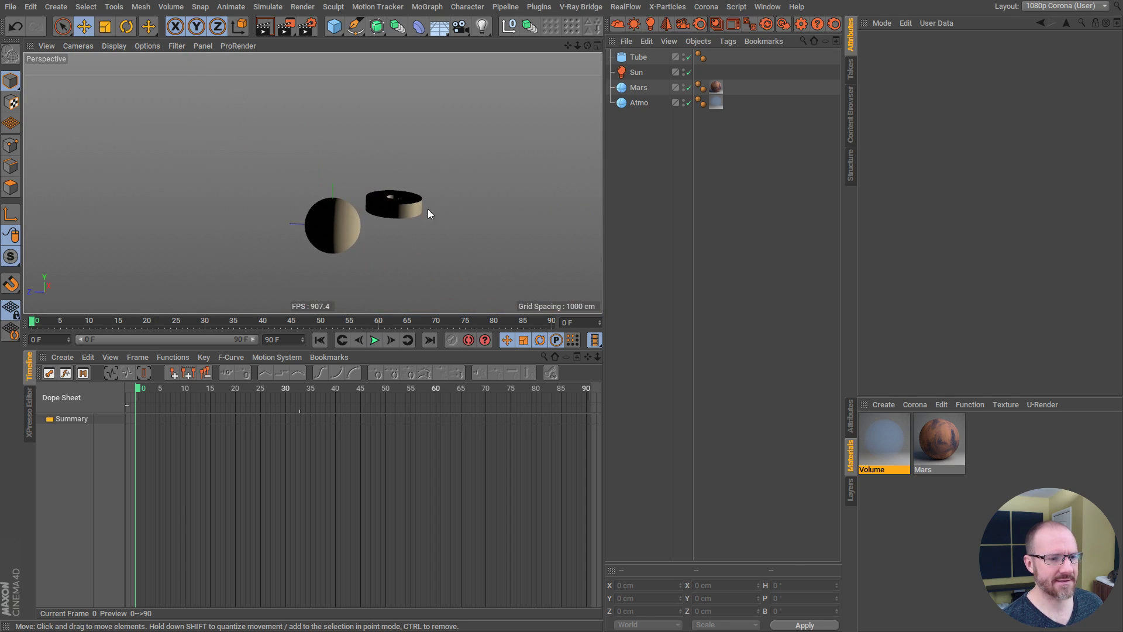
pyautogui.click(410, 209)
pyautogui.moveTo(343, 204); pyautogui.dragTo(401, 143)
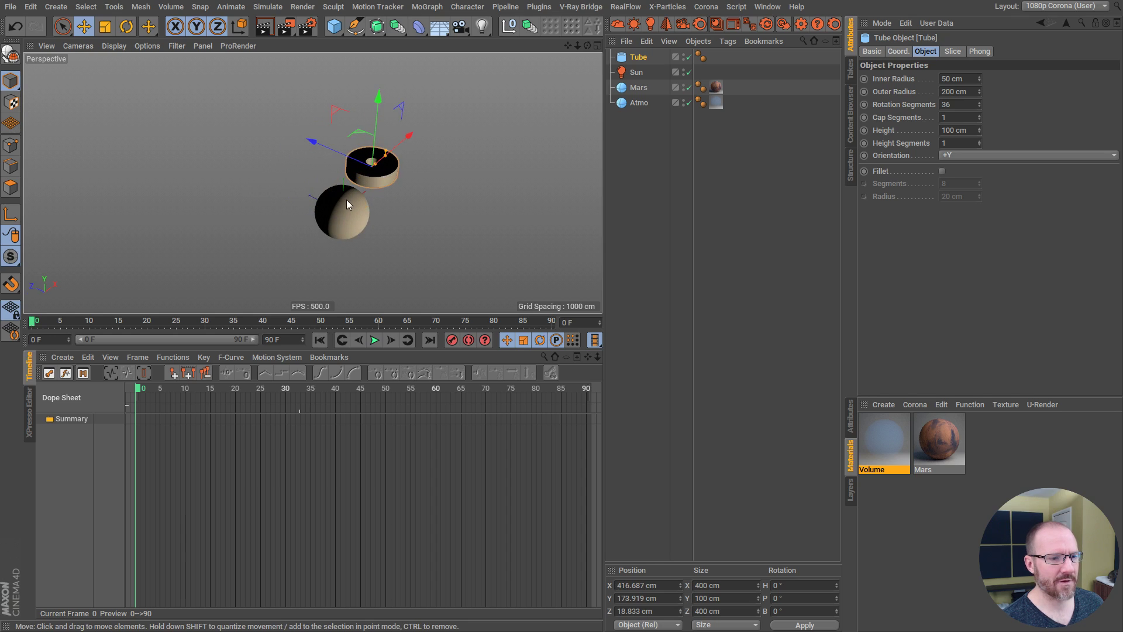
pyautogui.scroll(5, 346, 198)
pyautogui.scroll(-3, 311, 230)
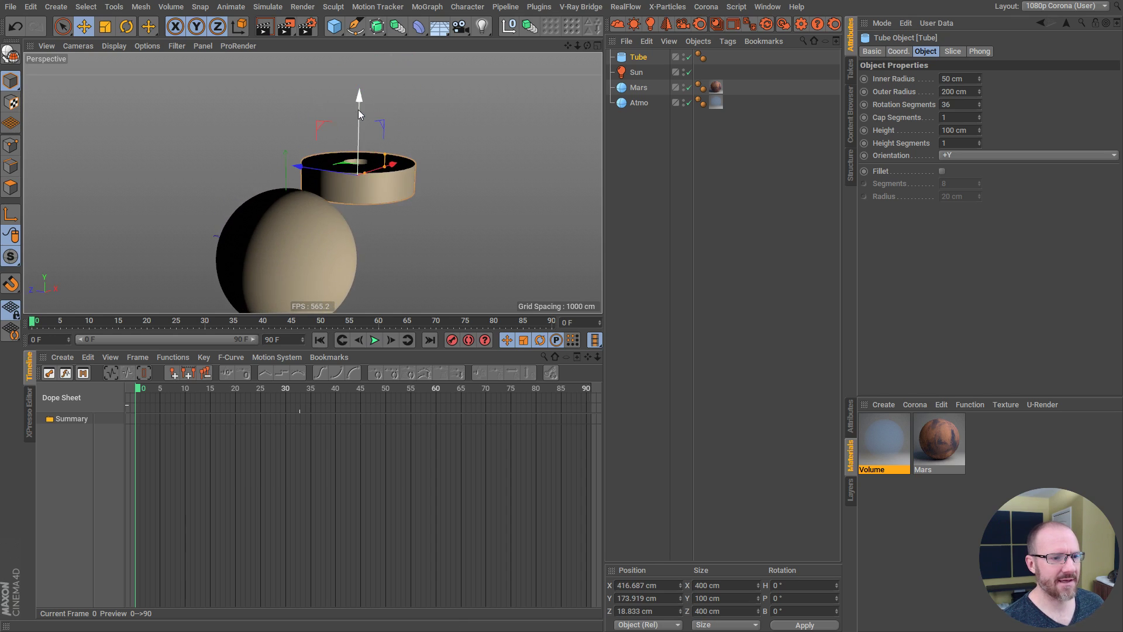
pyautogui.moveTo(359, 110); pyautogui.dragTo(439, 125)
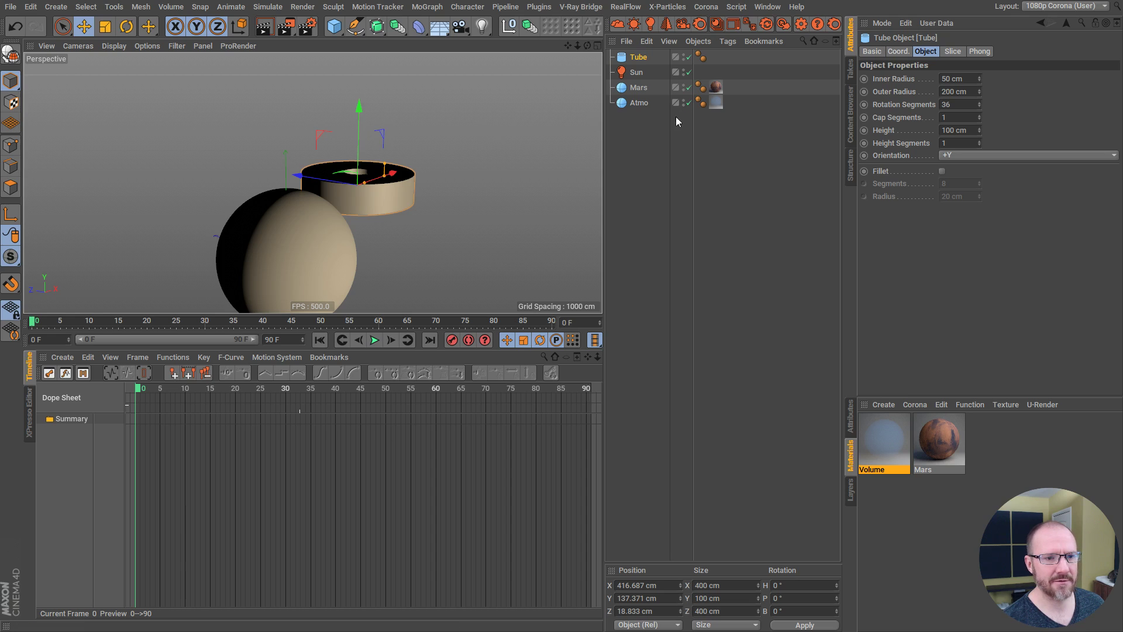
# Step: Start the Corona interactive render and orbit in low and close to the tube above the horizon
pyautogui.click(784, 24)
pyautogui.scroll(5, 385, 188)
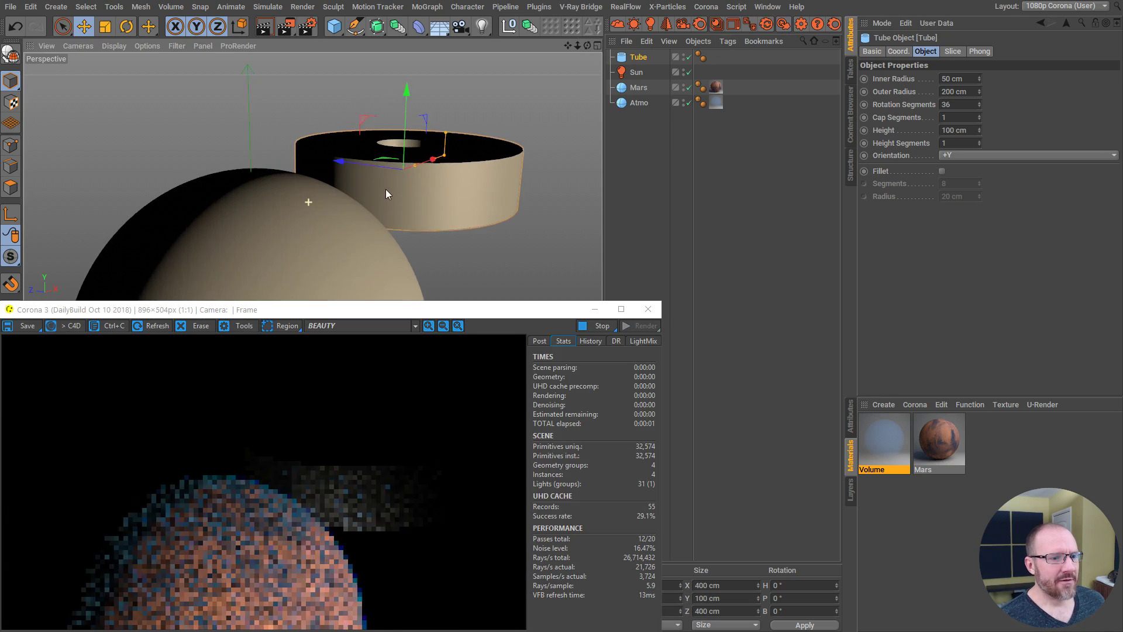
pyautogui.keyDown('alt'); pyautogui.moveTo(425, 163); pyautogui.dragTo(378, 187); pyautogui.keyUp('alt')
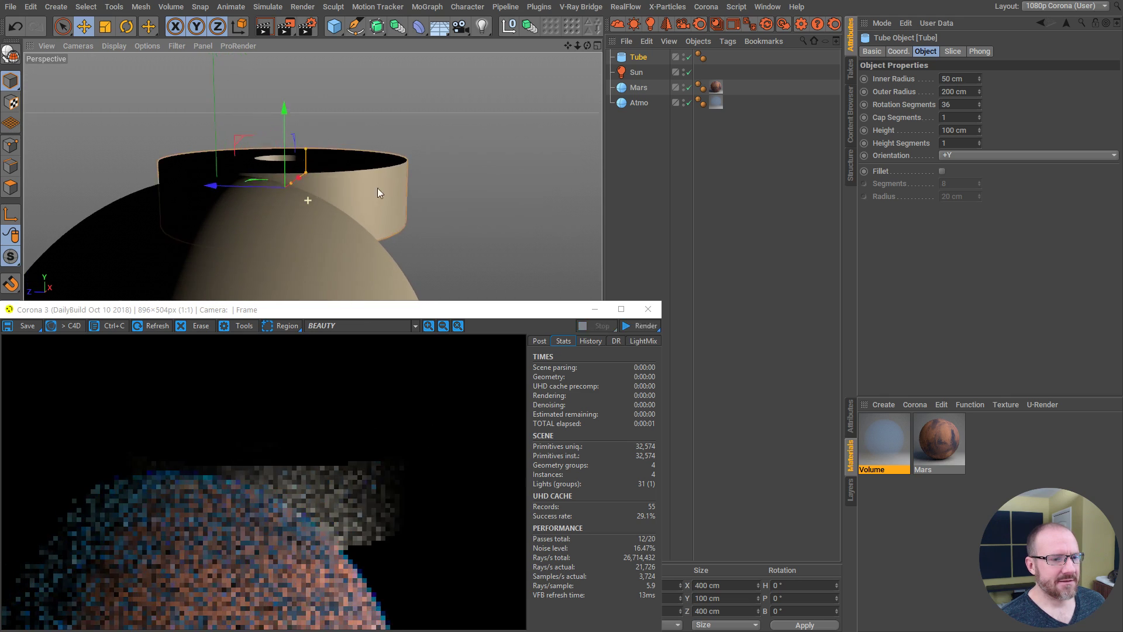
pyautogui.keyDown('alt'); pyautogui.moveTo(300, 195); pyautogui.dragTo(436, 190, button='right'); pyautogui.keyUp('alt')
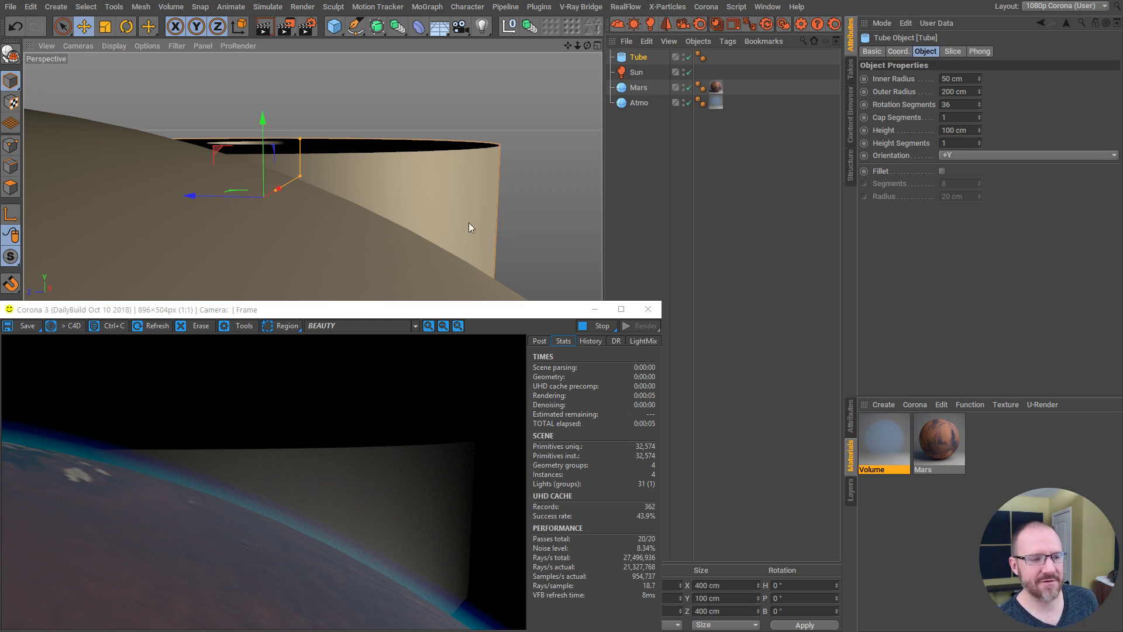
# Step: Disable the tube in viewport and render, and pull the view back to show the whole planet
pyautogui.click(689, 57)
pyautogui.click(591, 149)
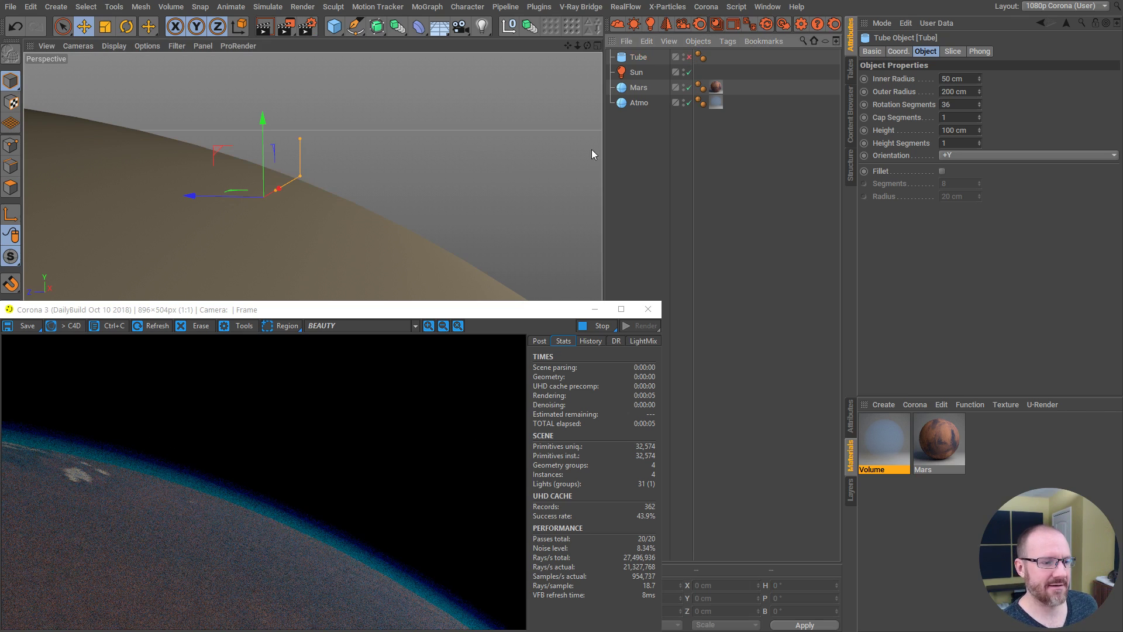
pyautogui.keyDown('alt'); pyautogui.moveTo(288, 222); pyautogui.dragTo(369, 207); pyautogui.keyUp('alt')
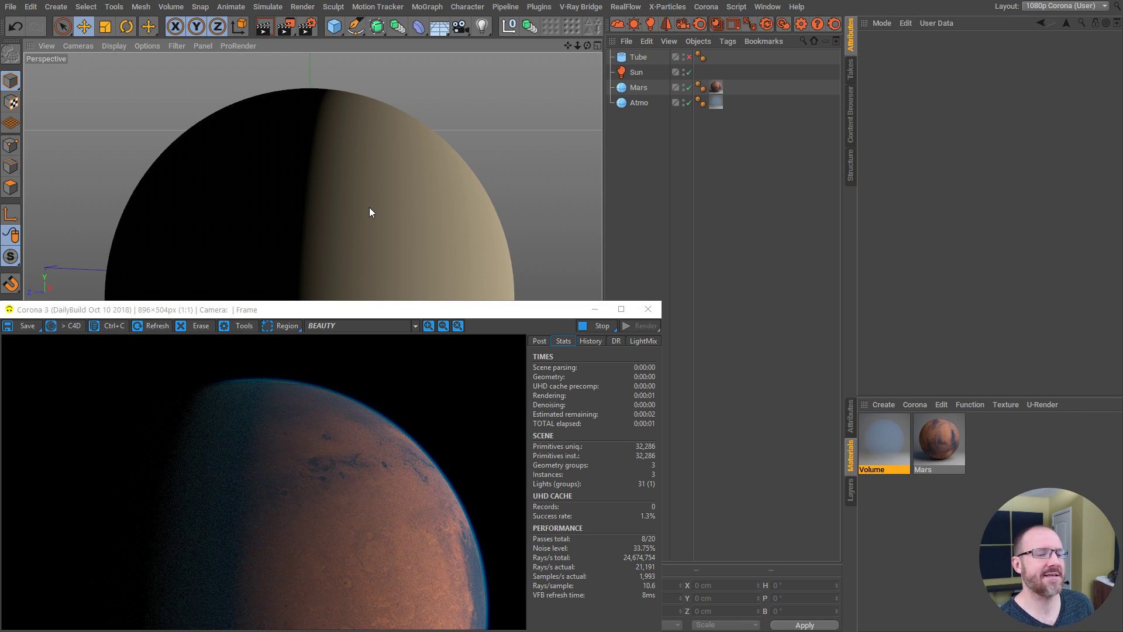
pyautogui.moveTo(385, 198)
pyautogui.keyDown('alt'); pyautogui.mouseDown(button='right')
pyautogui.moveTo(374, 176)
pyautogui.moveTo(384, 177)
pyautogui.mouseUp(button='right'); pyautogui.keyUp('alt')
pyautogui.keyDown('alt'); pyautogui.moveTo(385, 177); pyautogui.dragTo(370, 159, button='middle'); pyautogui.keyUp('alt')
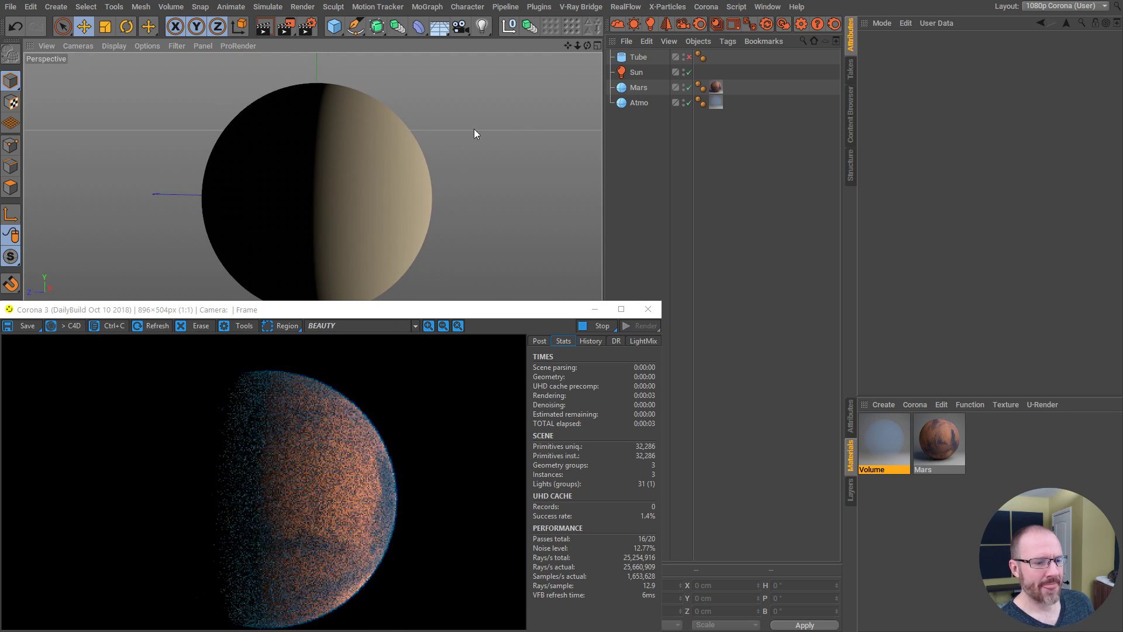
# Step: Set the Sun light's intensity to 2
pyautogui.click(636, 73)
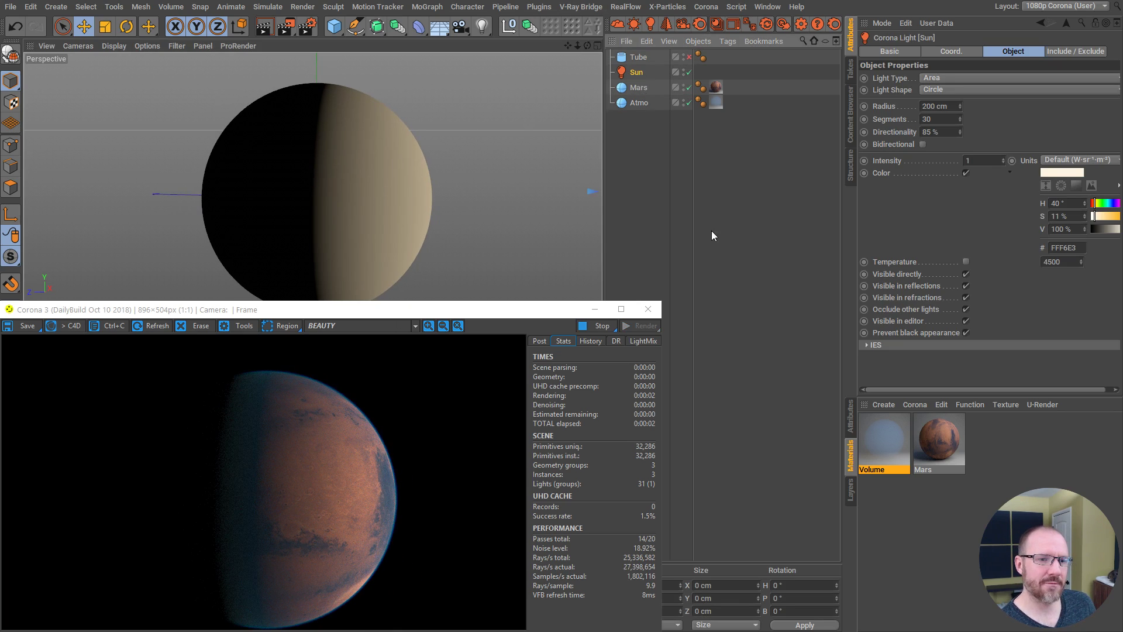
pyautogui.click(985, 160)
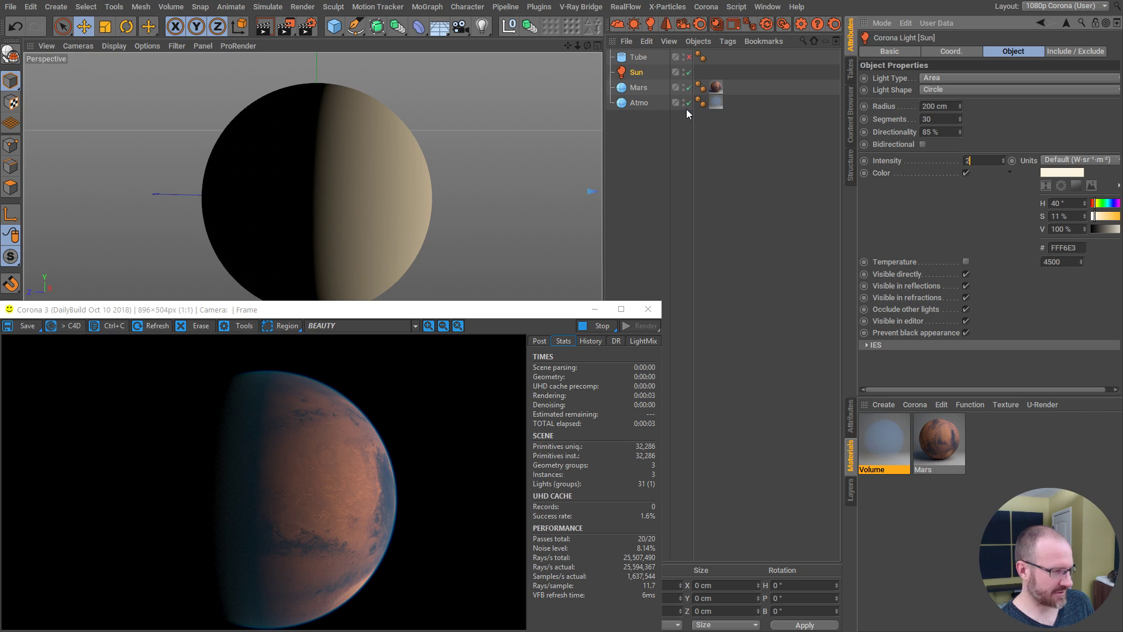
pyautogui.press('Return')
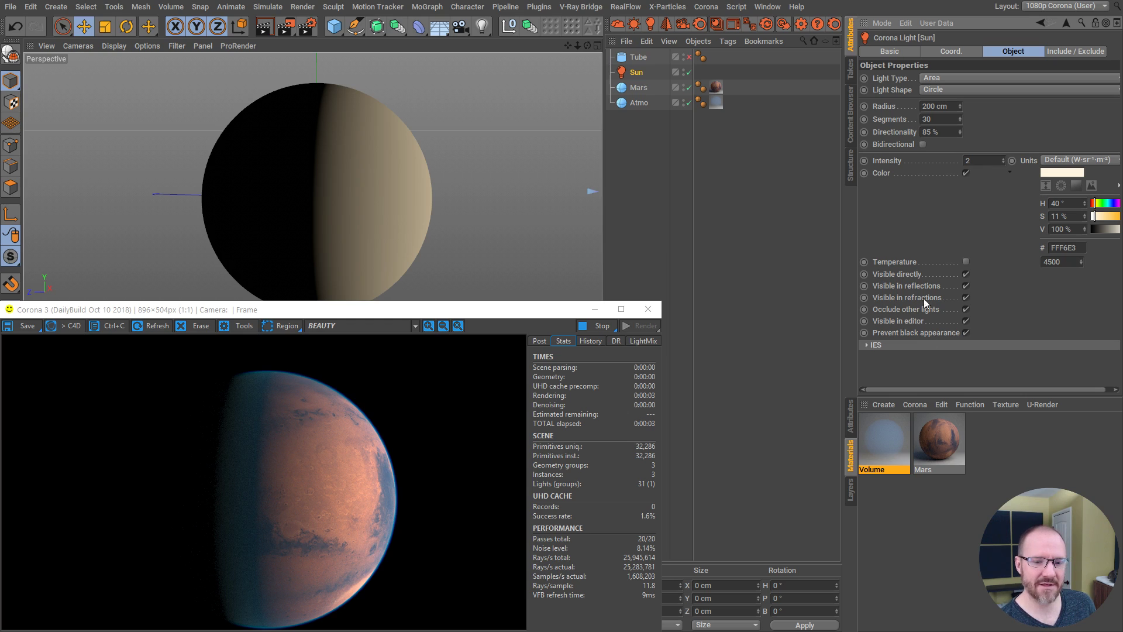
pyautogui.click(883, 442)
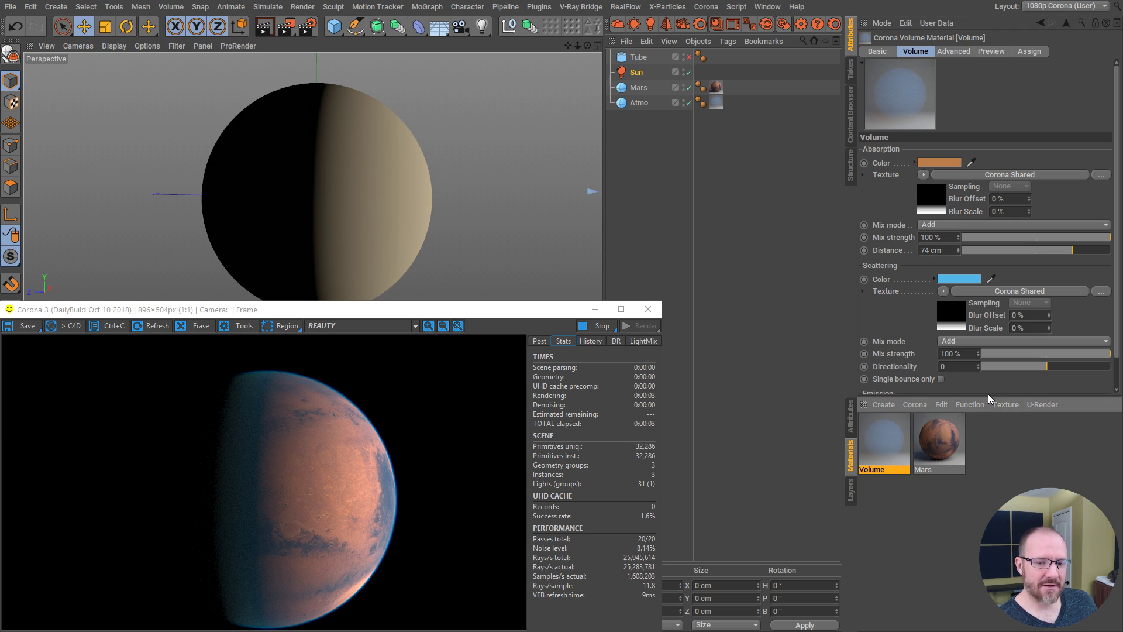
# Step: Reveal the Volume material's Emission settings (white colour, 0 cm distance) and deselect the Sun light
pyautogui.moveTo(988, 395); pyautogui.dragTo(993, 436)
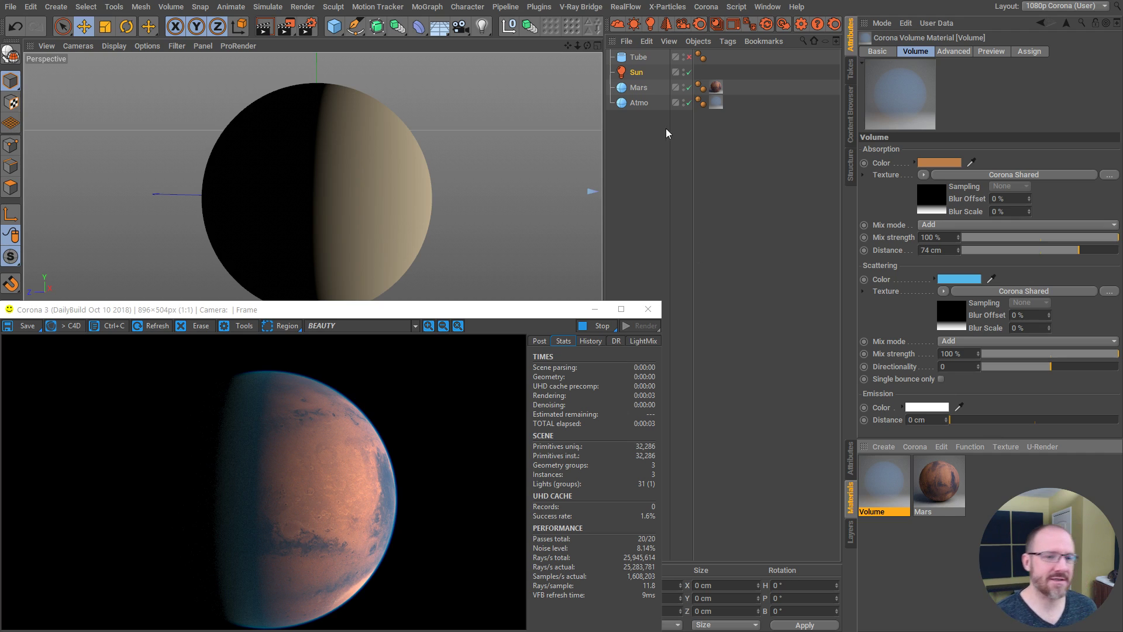
pyautogui.click(680, 165)
pyautogui.moveTo(693, 148); pyautogui.dragTo(691, 156)
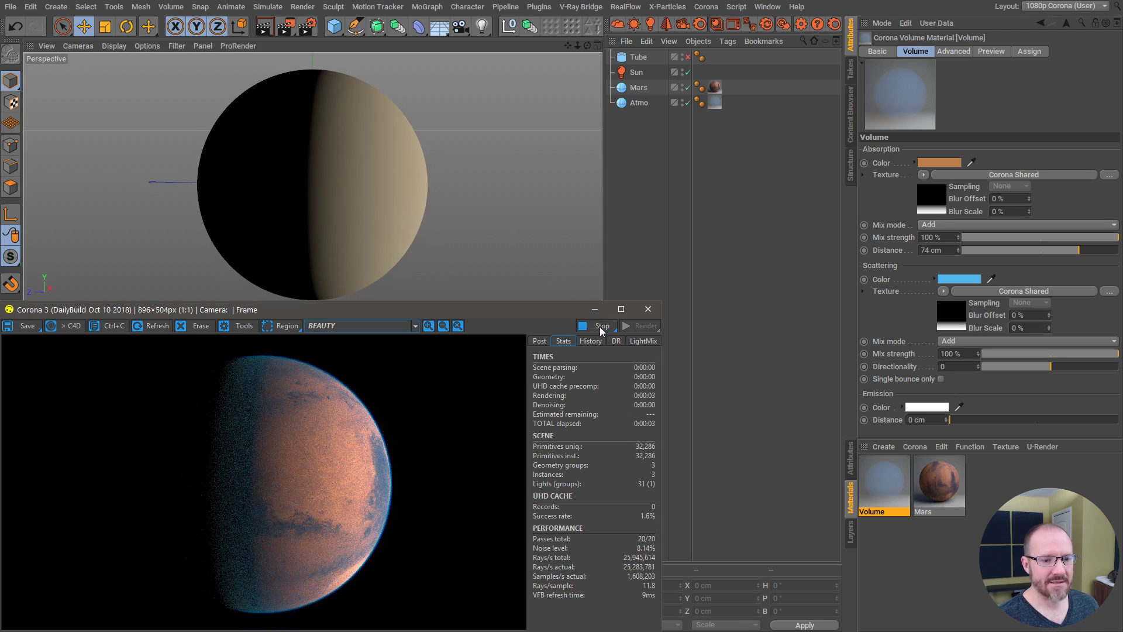
# Step: Render Mars into an enlarged Picture Viewer and stop once the 896x504 image is finished
pyautogui.click(647, 309)
pyautogui.hotkey('shift', 'r')
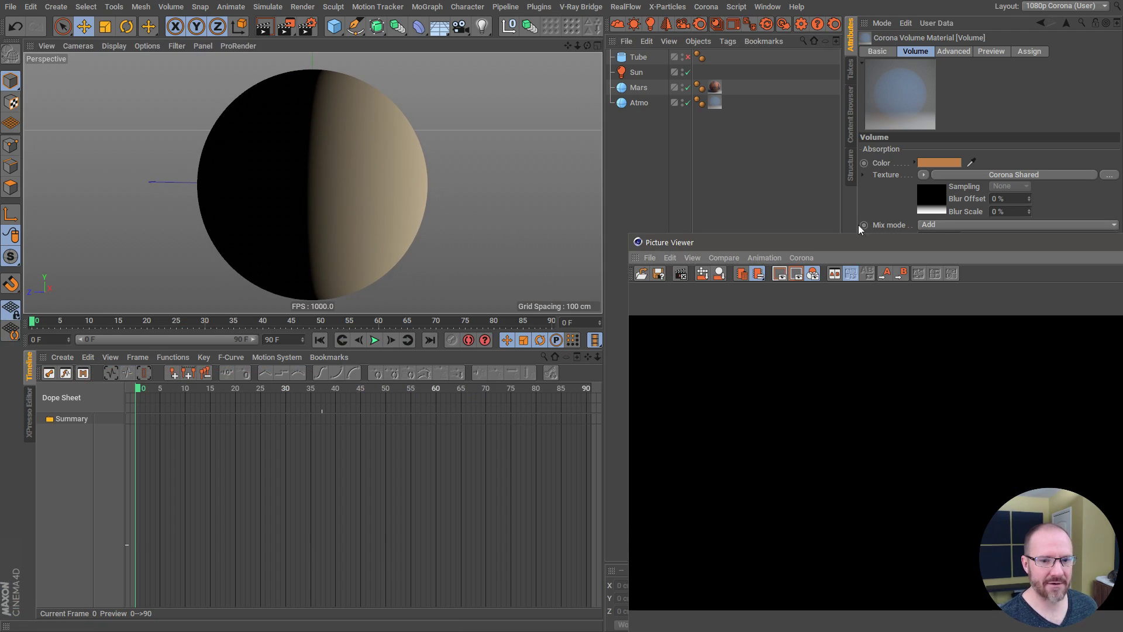
pyautogui.moveTo(845, 244); pyautogui.dragTo(377, 91)
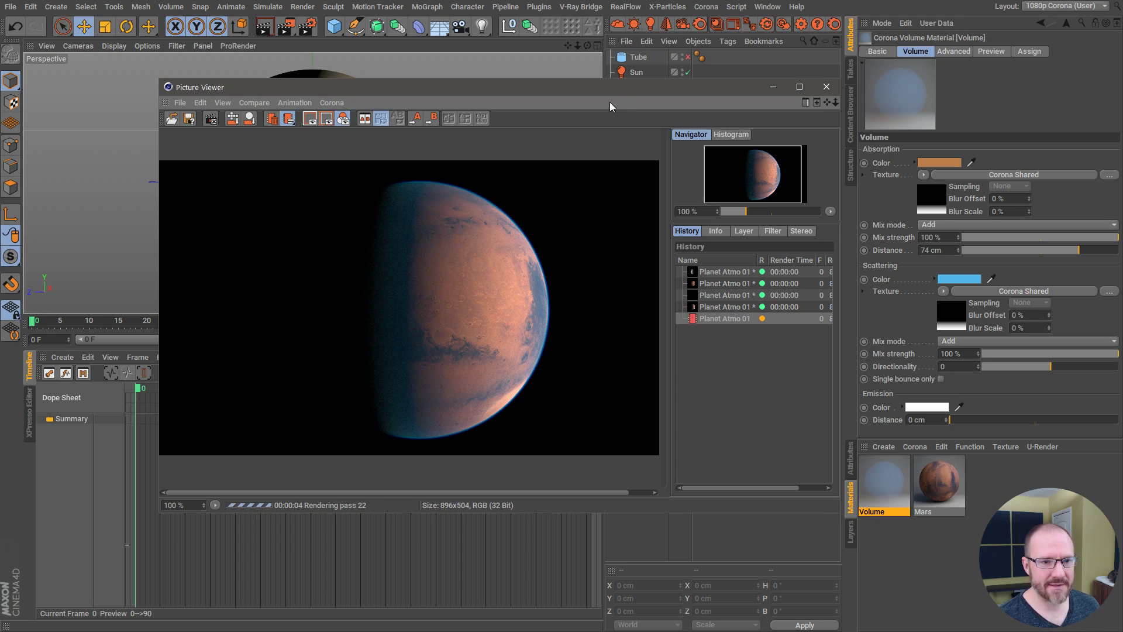
pyautogui.moveTo(611, 88); pyautogui.dragTo(485, 58)
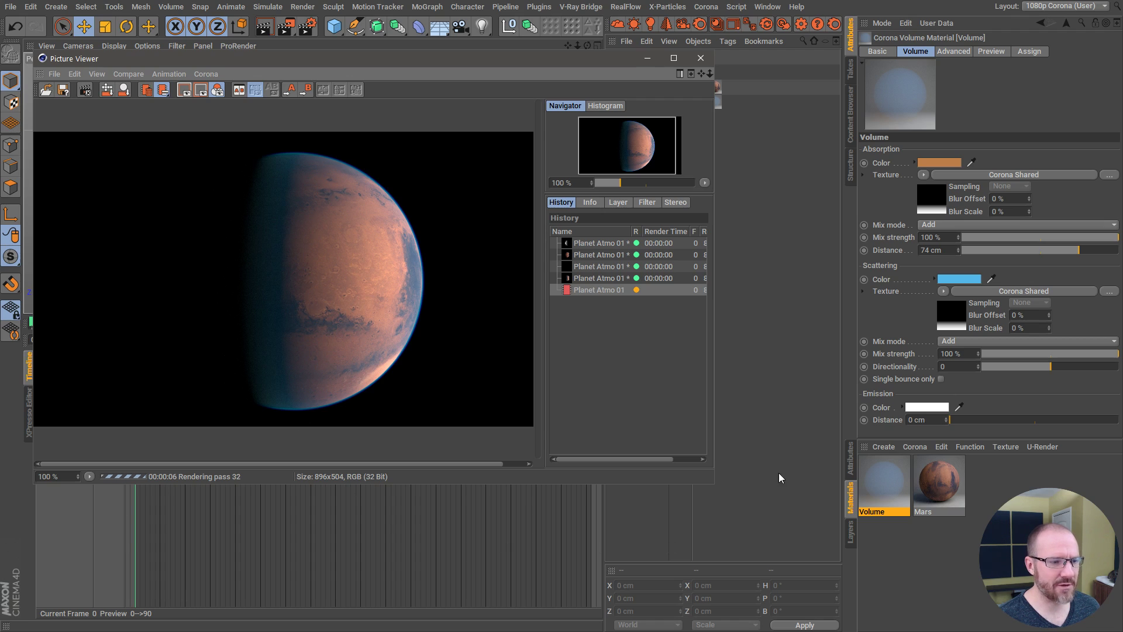
pyautogui.moveTo(714, 484); pyautogui.dragTo(900, 559)
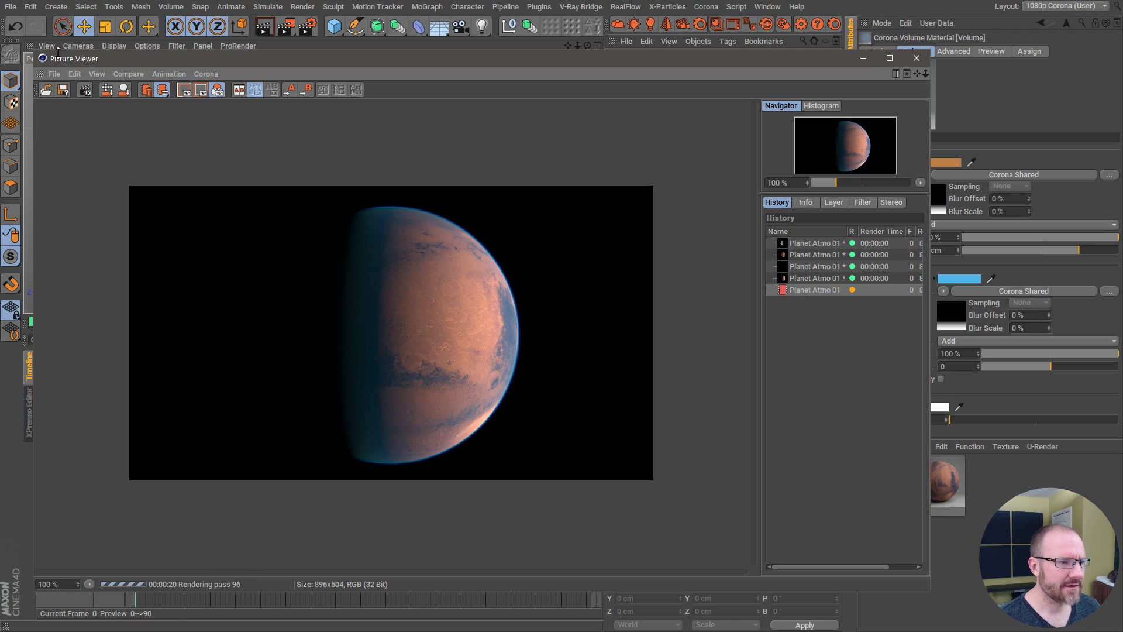
pyautogui.click(86, 89)
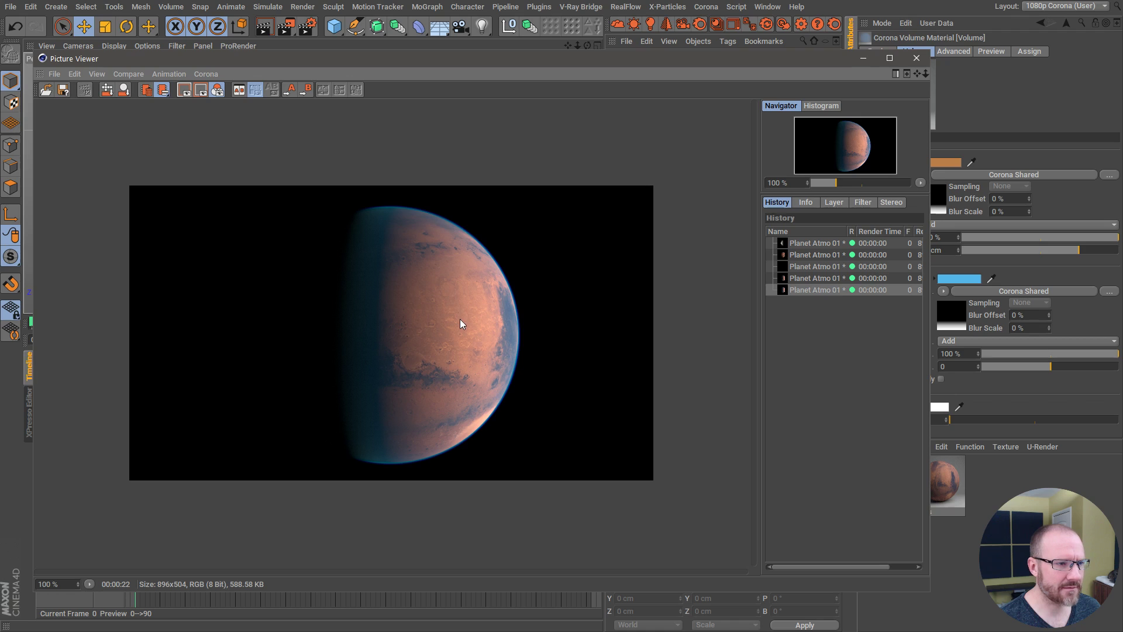